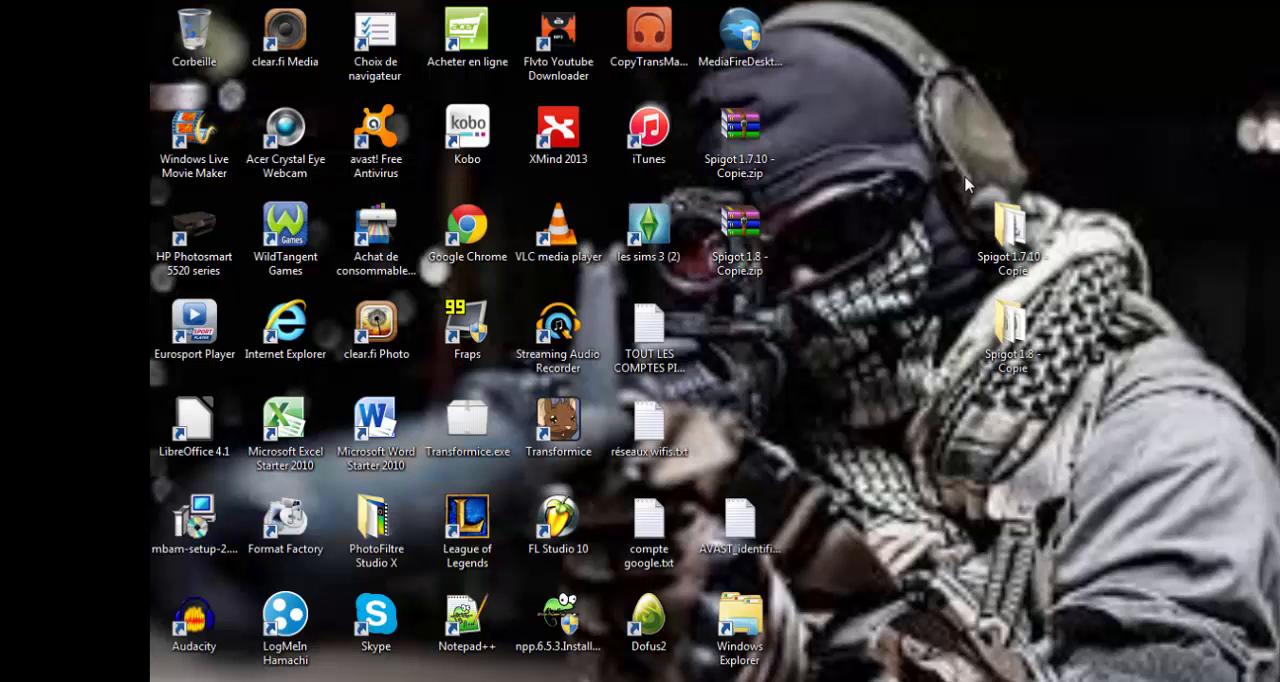
pyautogui.moveTo(965, 178); pyautogui.dragTo(1065, 391)
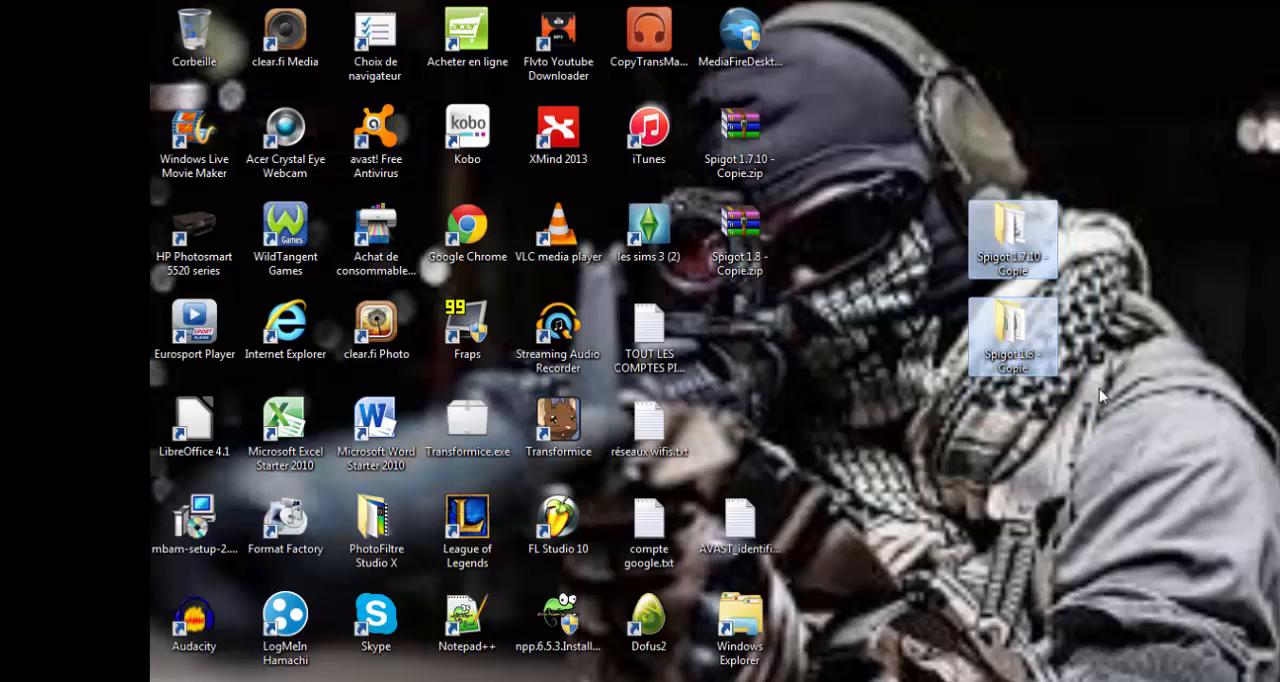
pyautogui.click(763, 451)
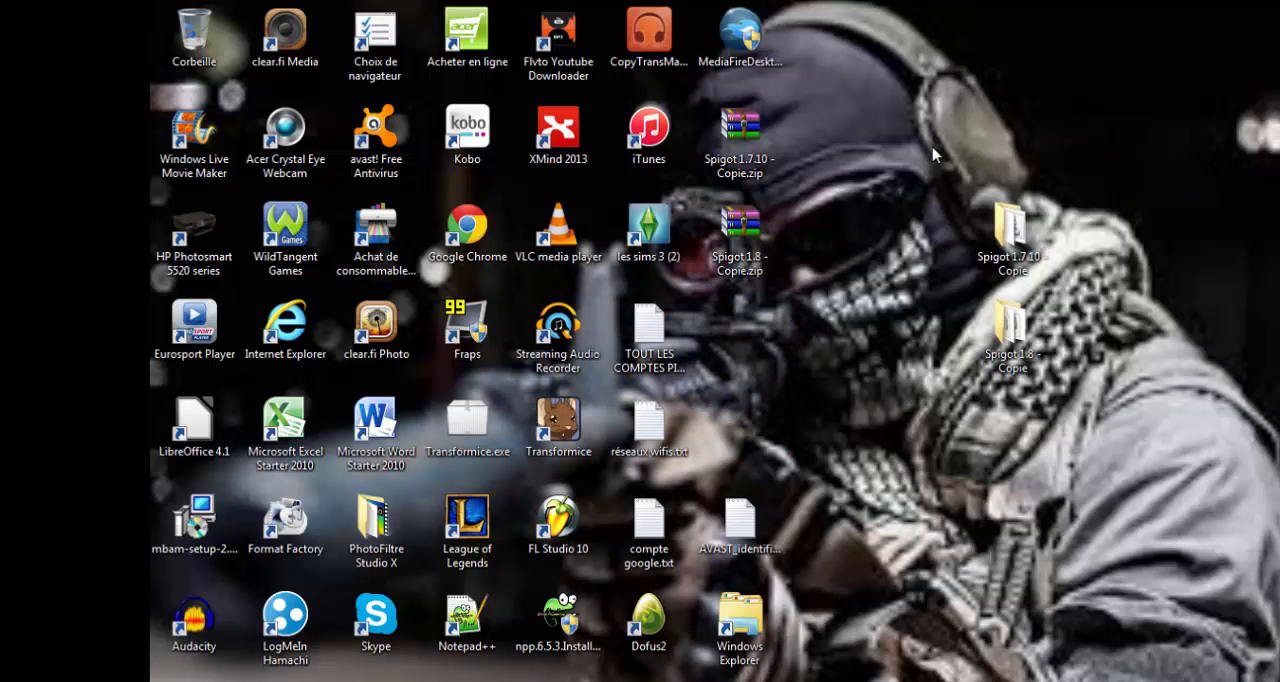
pyautogui.click(756, 161)
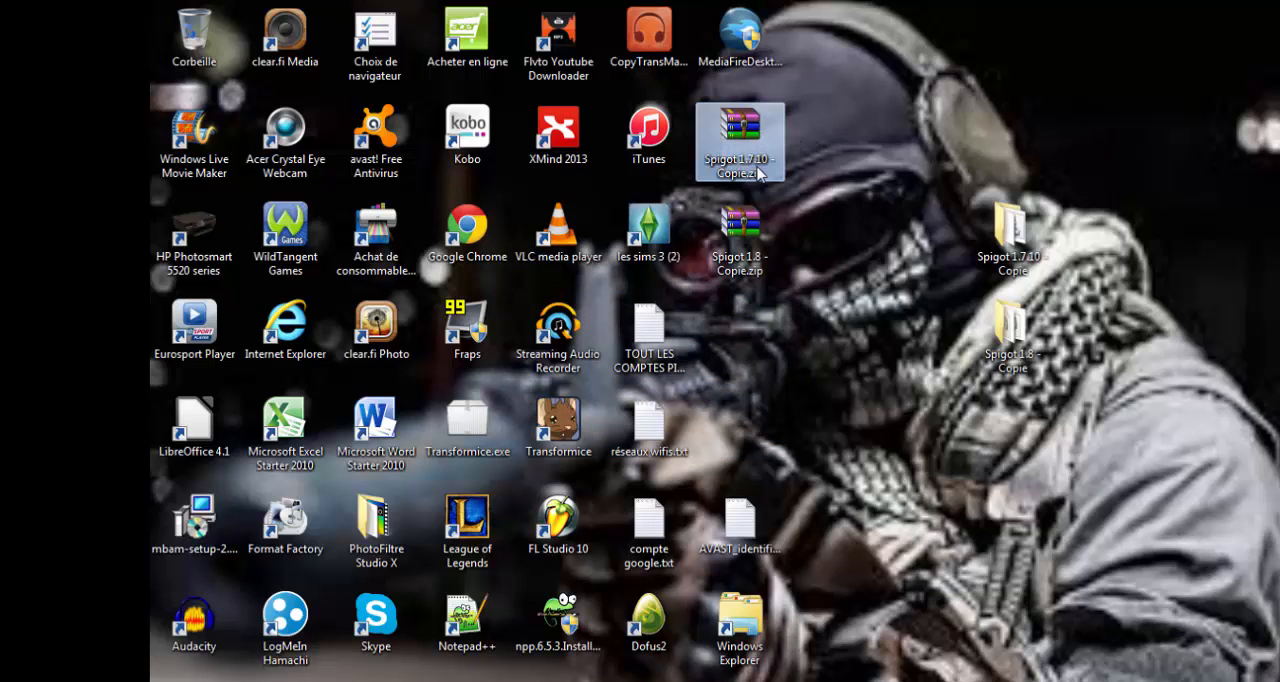
pyautogui.click(760, 222)
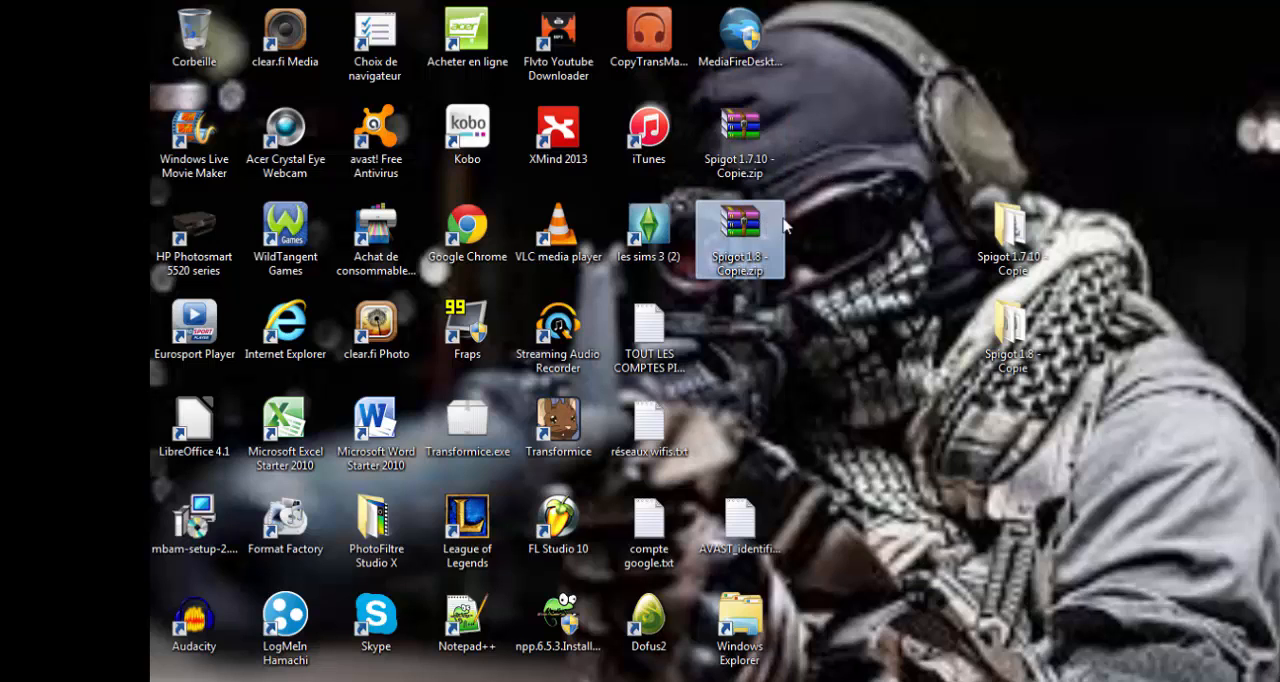
pyautogui.click(757, 170)
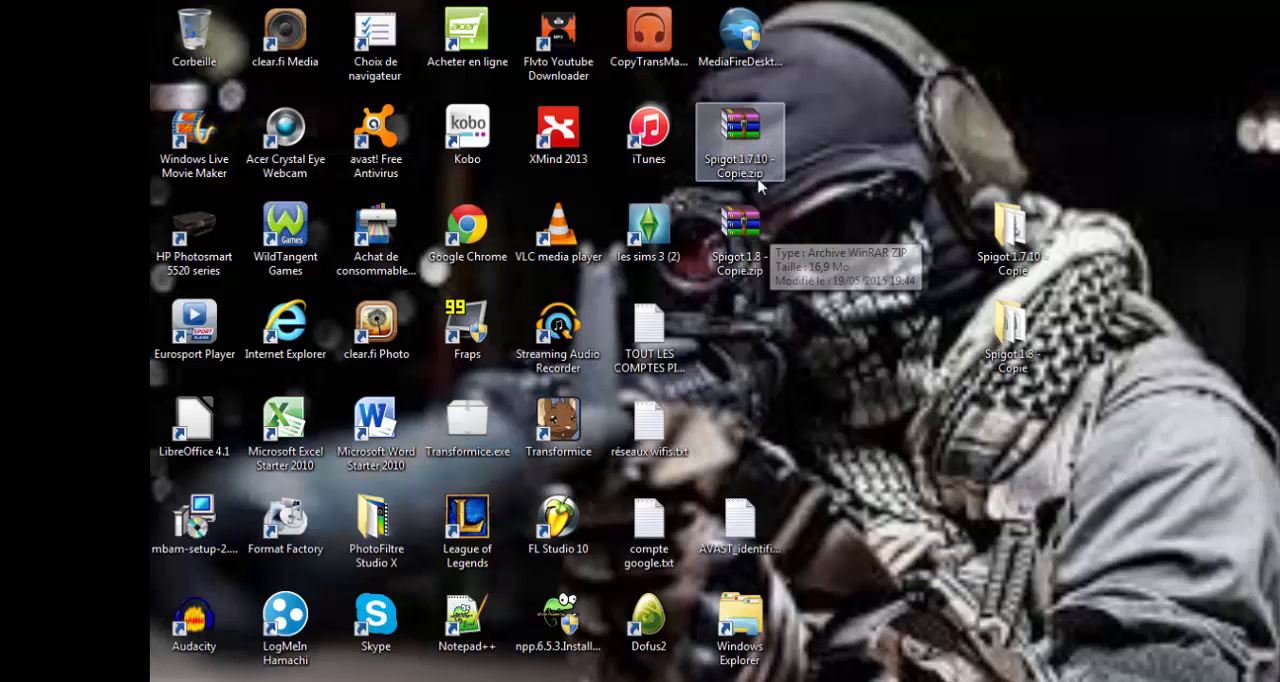
pyautogui.click(771, 219)
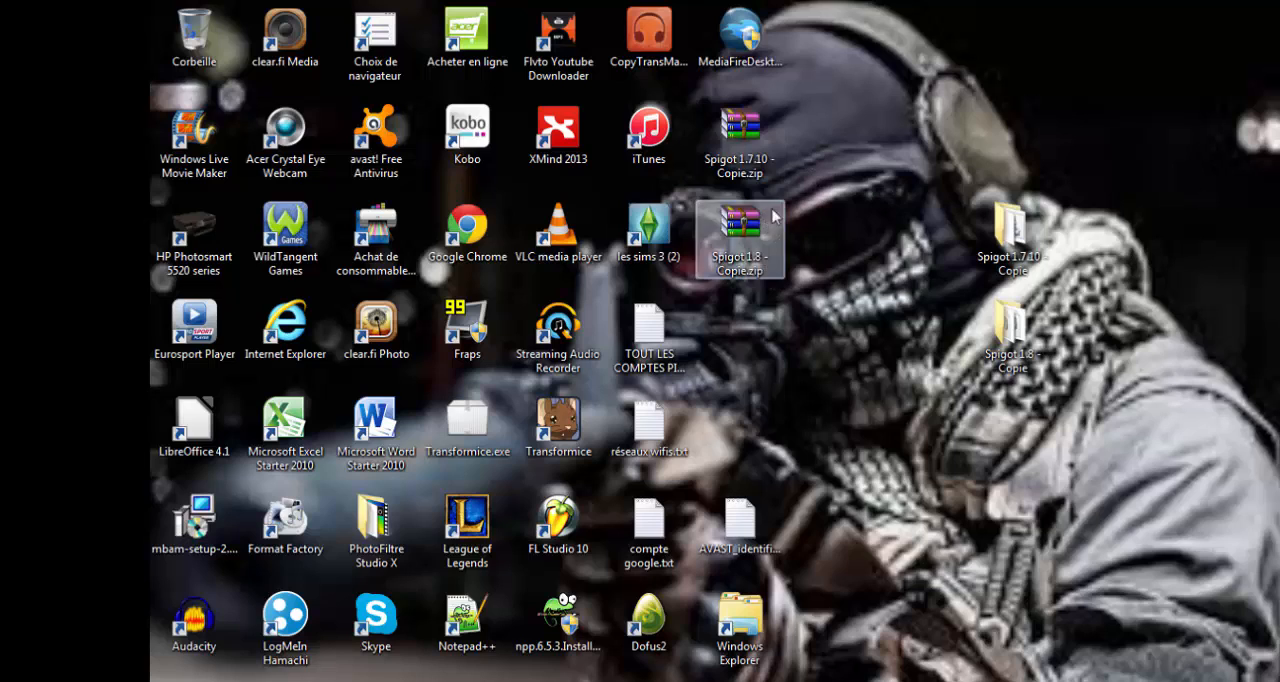
pyautogui.click(765, 142)
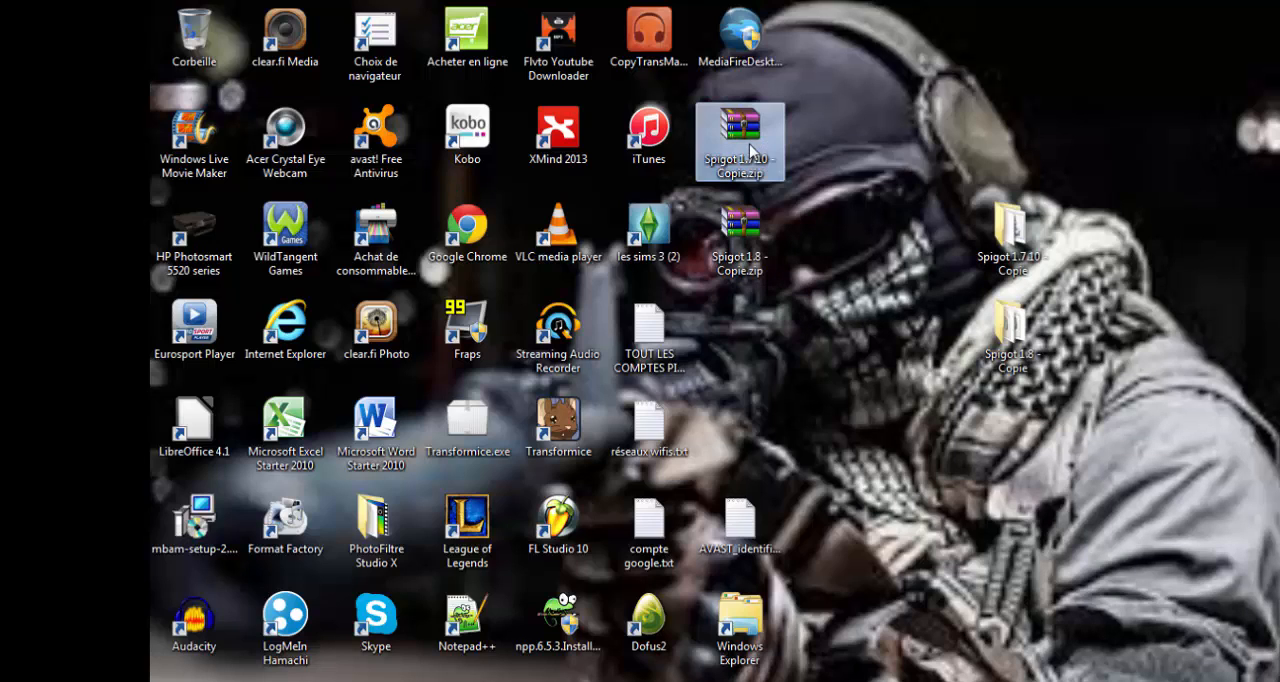
pyautogui.click(742, 235)
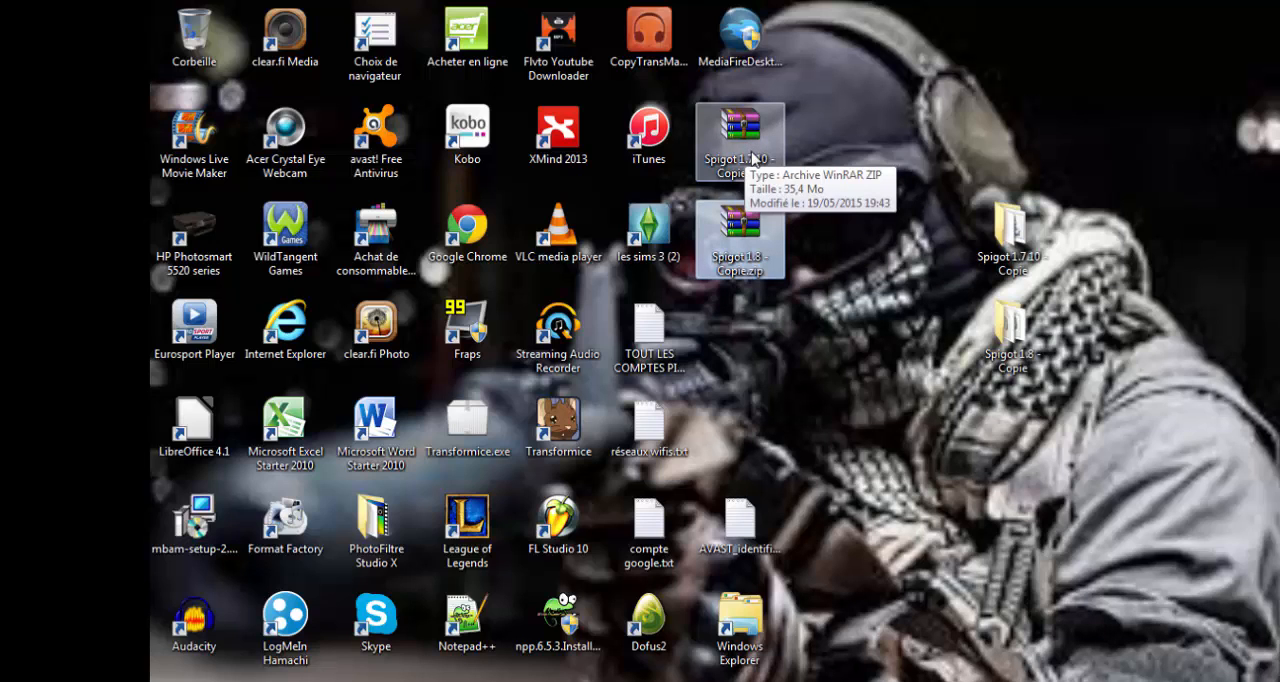
pyautogui.click(752, 157)
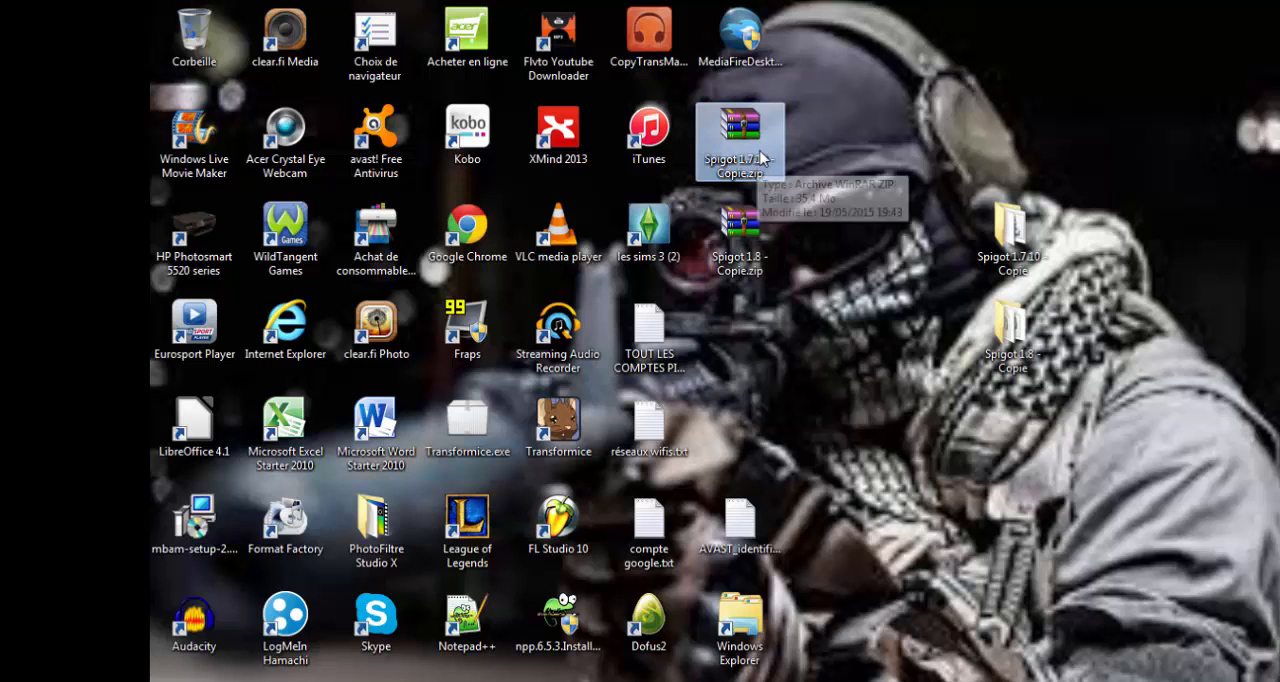
# - Examine the server files inside the Spigot 1.7.10 - Copie.zip archive's folder and close the archive
pyautogui.doubleClick(760, 157)
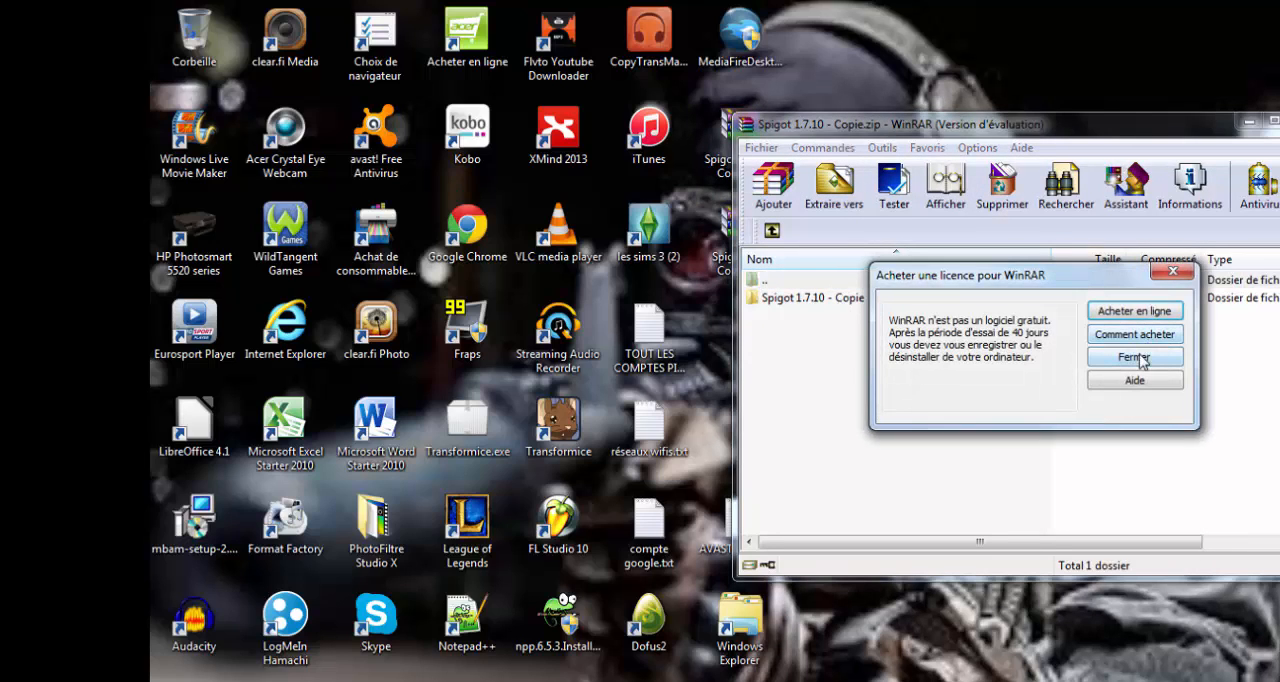
pyautogui.click(1142, 356)
pyautogui.doubleClick(857, 300)
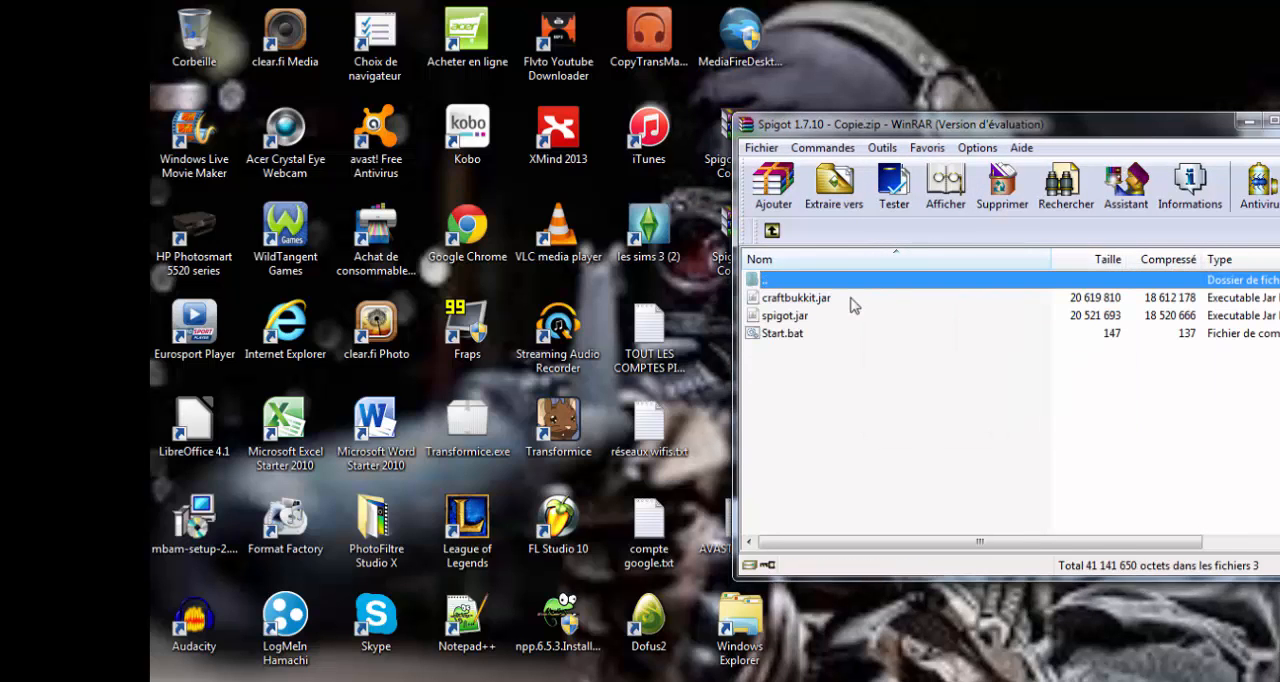
pyautogui.moveTo(813, 358); pyautogui.dragTo(818, 307)
pyautogui.click(826, 371)
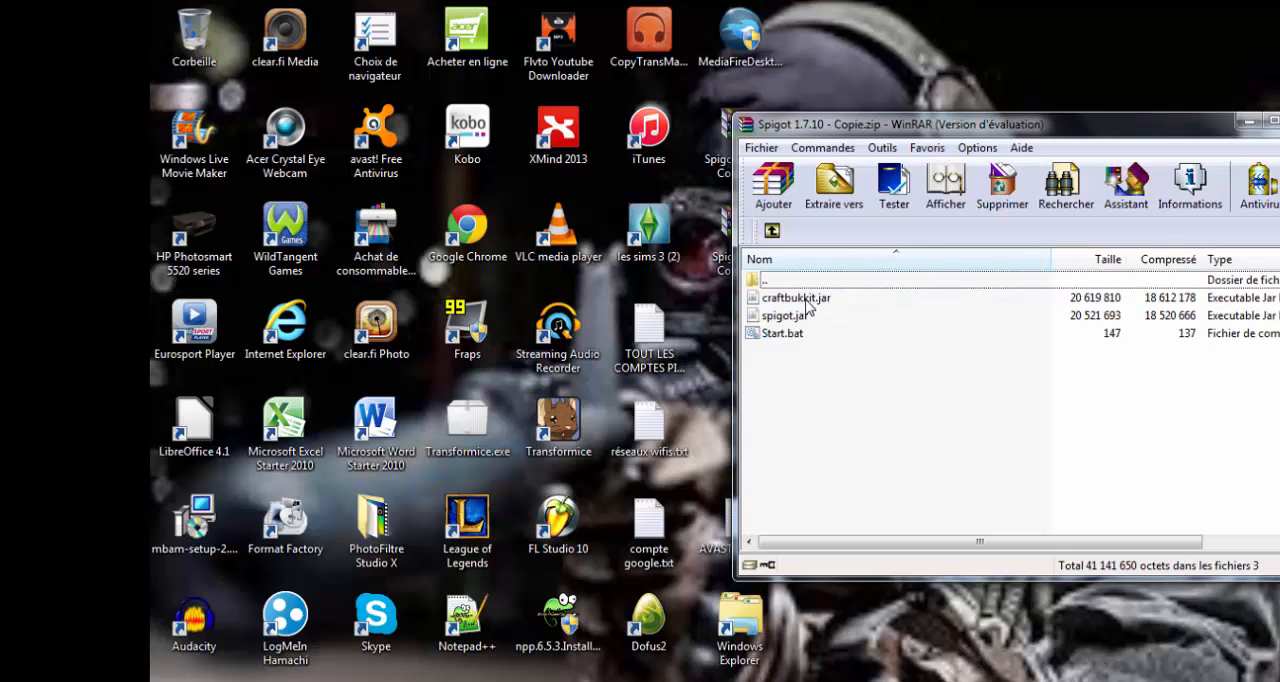
pyautogui.click(806, 299)
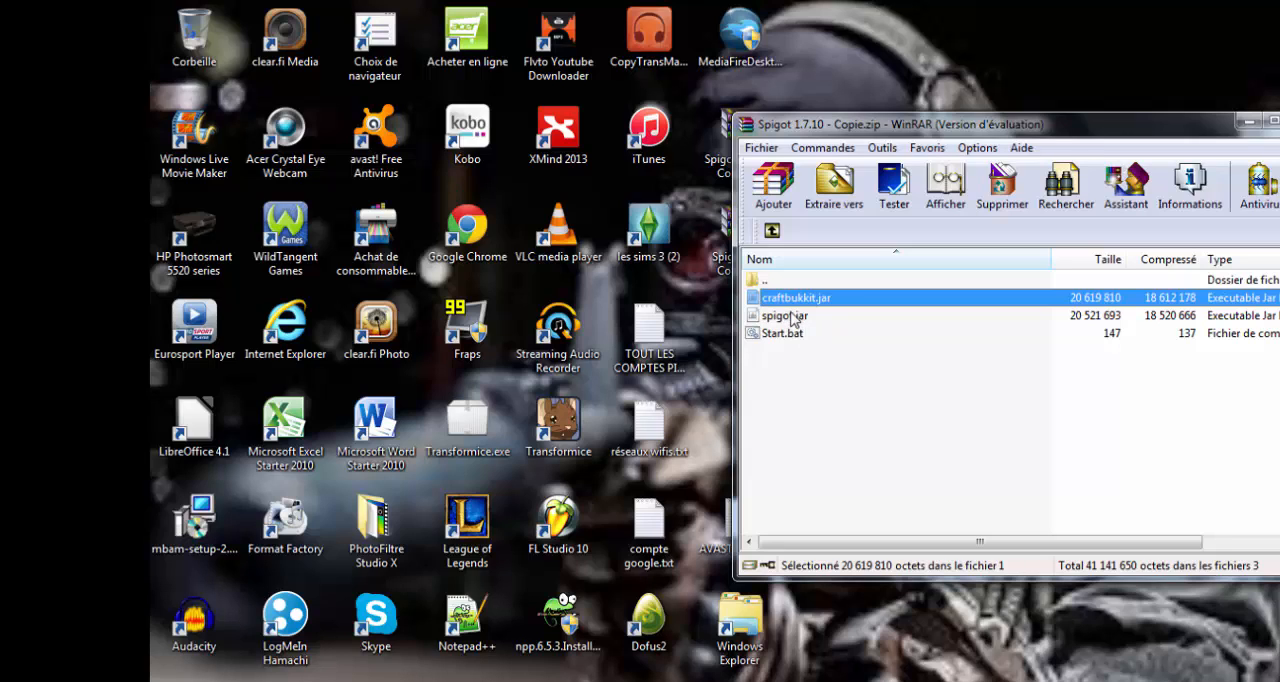
pyautogui.click(798, 318)
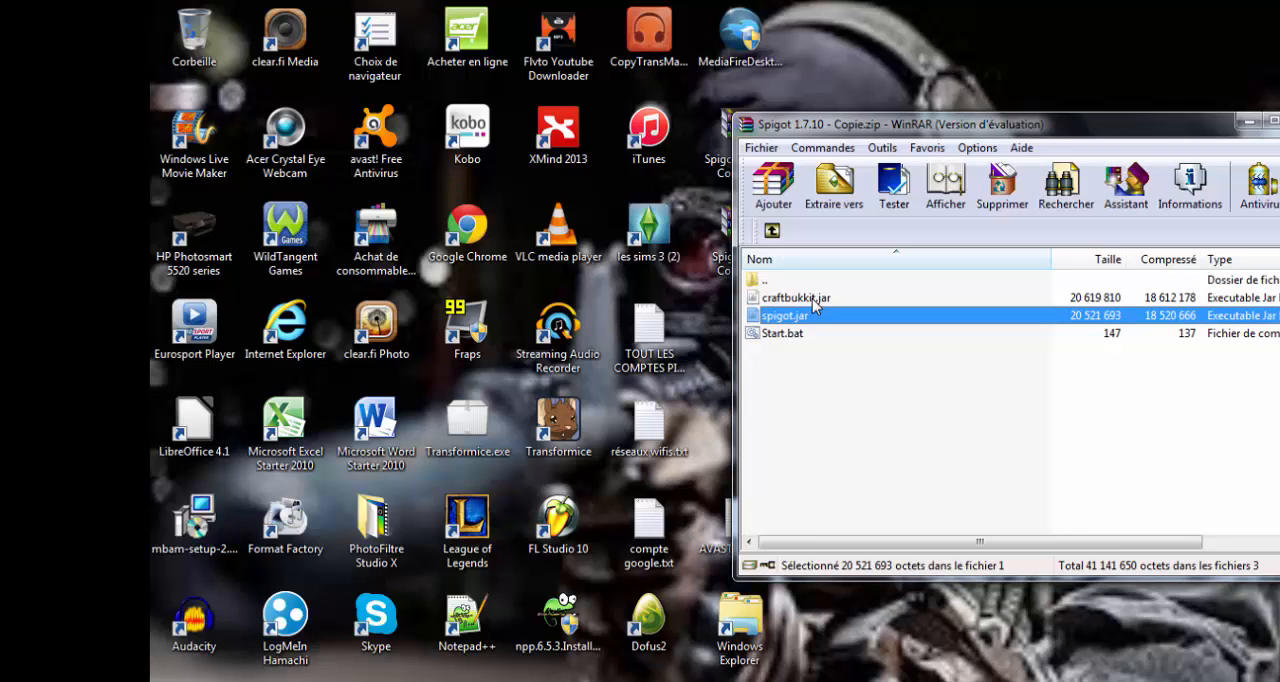
pyautogui.click(799, 335)
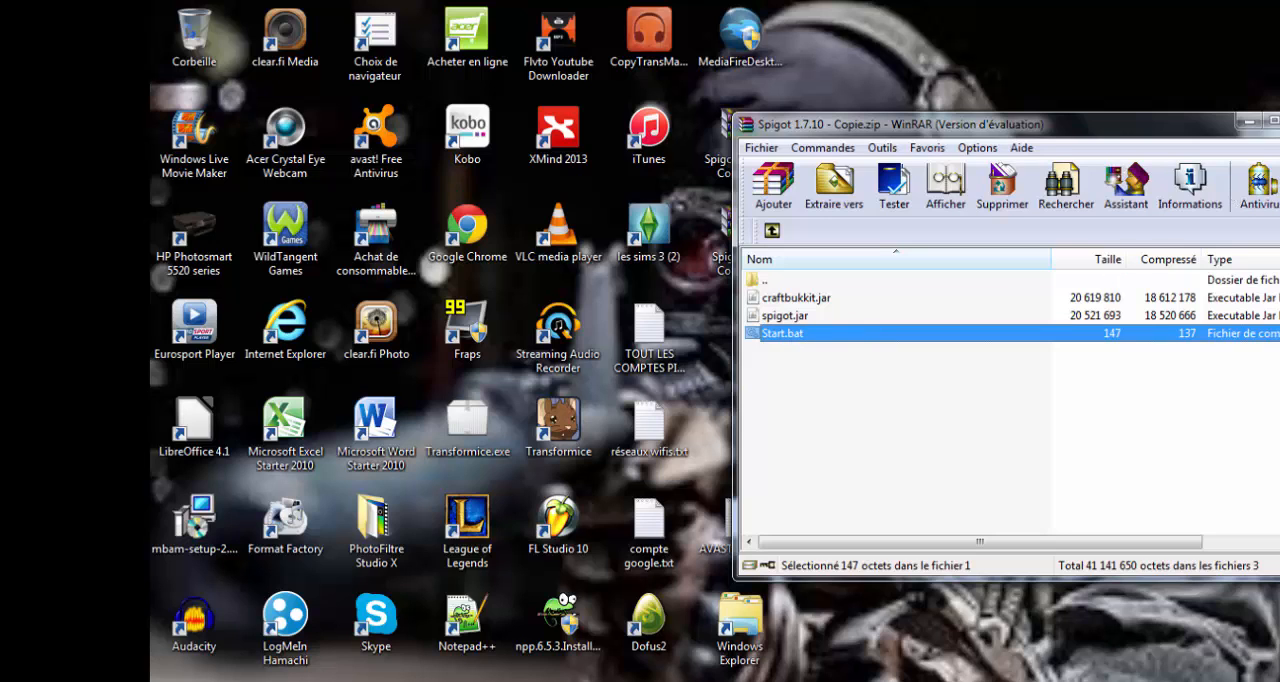
pyautogui.click(1279, 121)
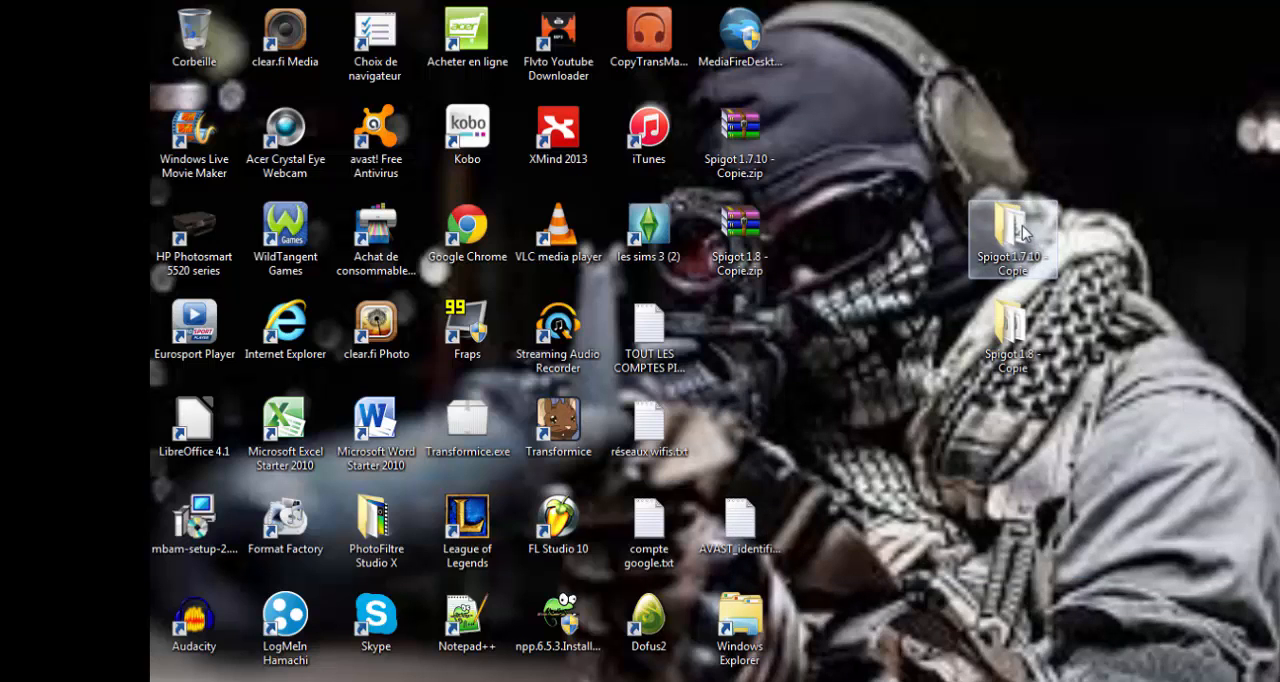
# - Open Start.bat from the desktop folder Spigot 1.7.10 - Copie for editing in Notepad
pyautogui.doubleClick(1022, 231)
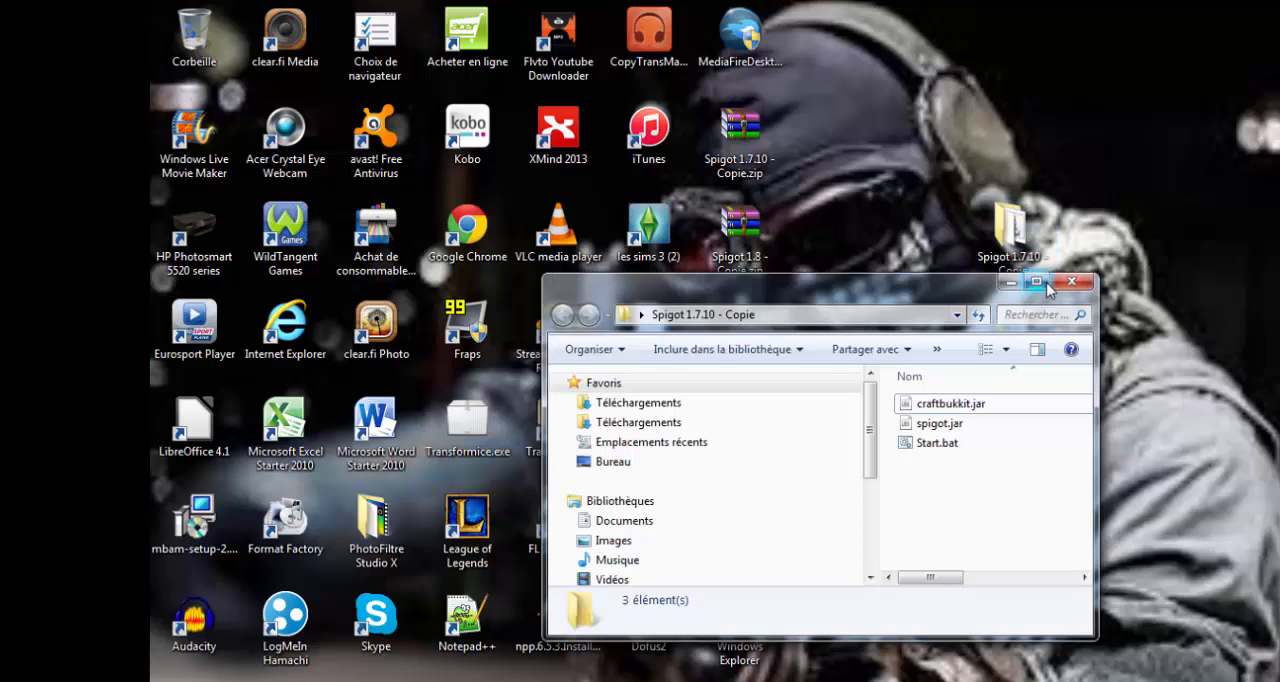
pyautogui.click(1040, 284)
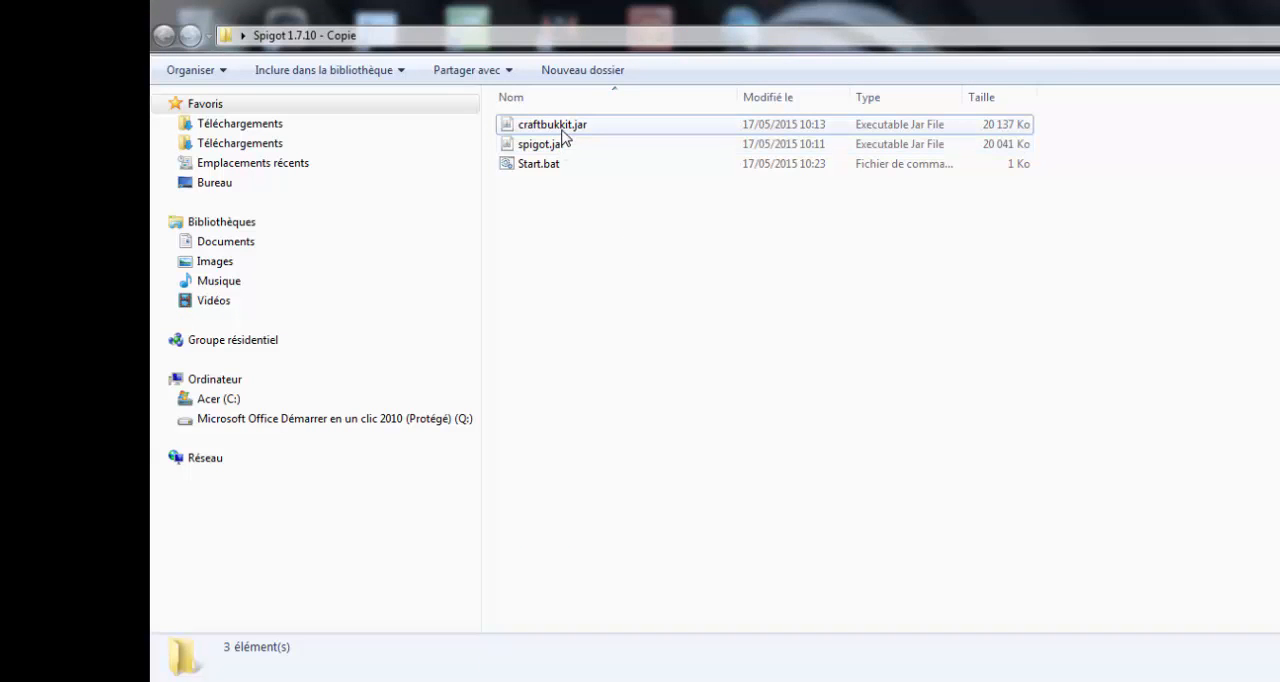
pyautogui.click(540, 167)
pyautogui.rightClick(539, 166)
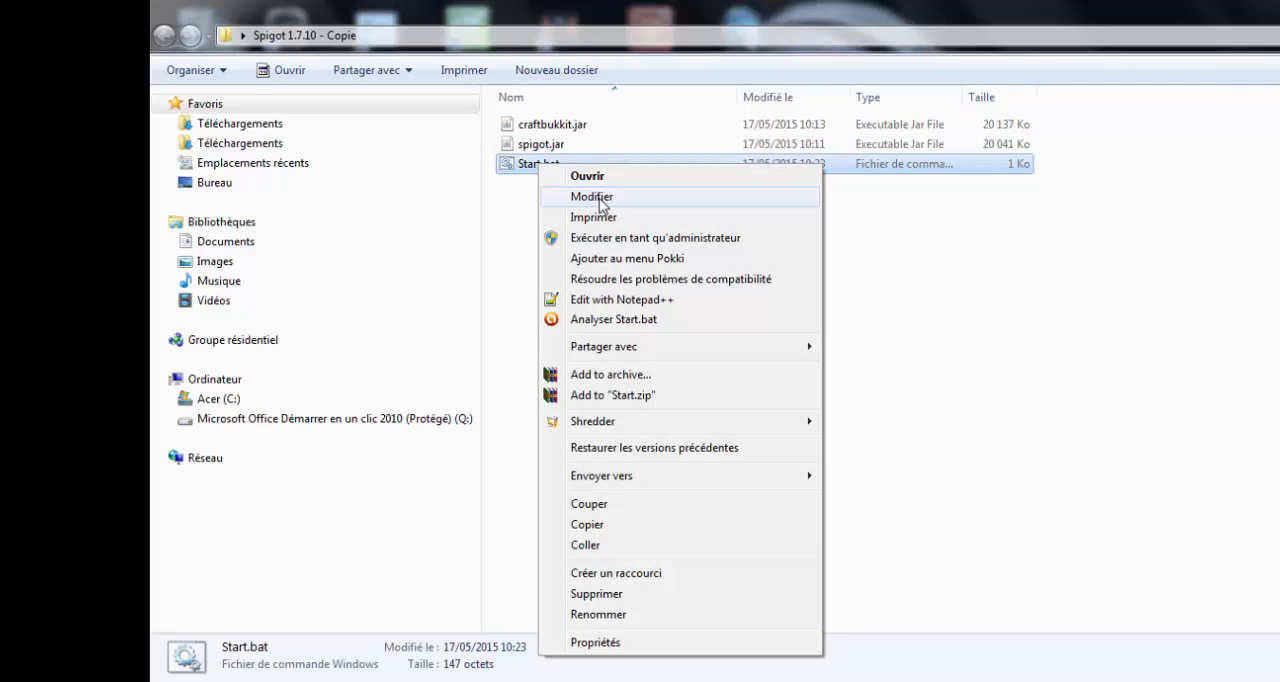
pyautogui.click(600, 203)
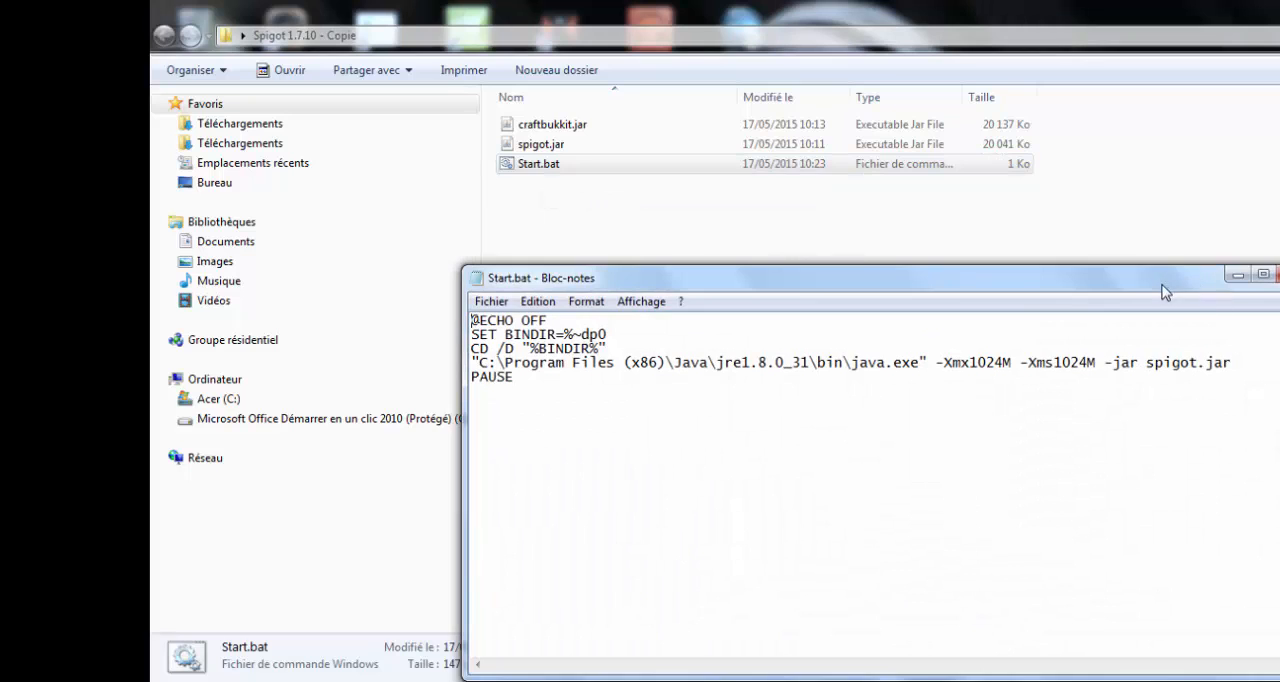
pyautogui.moveTo(1163, 291); pyautogui.dragTo(1133, 136)
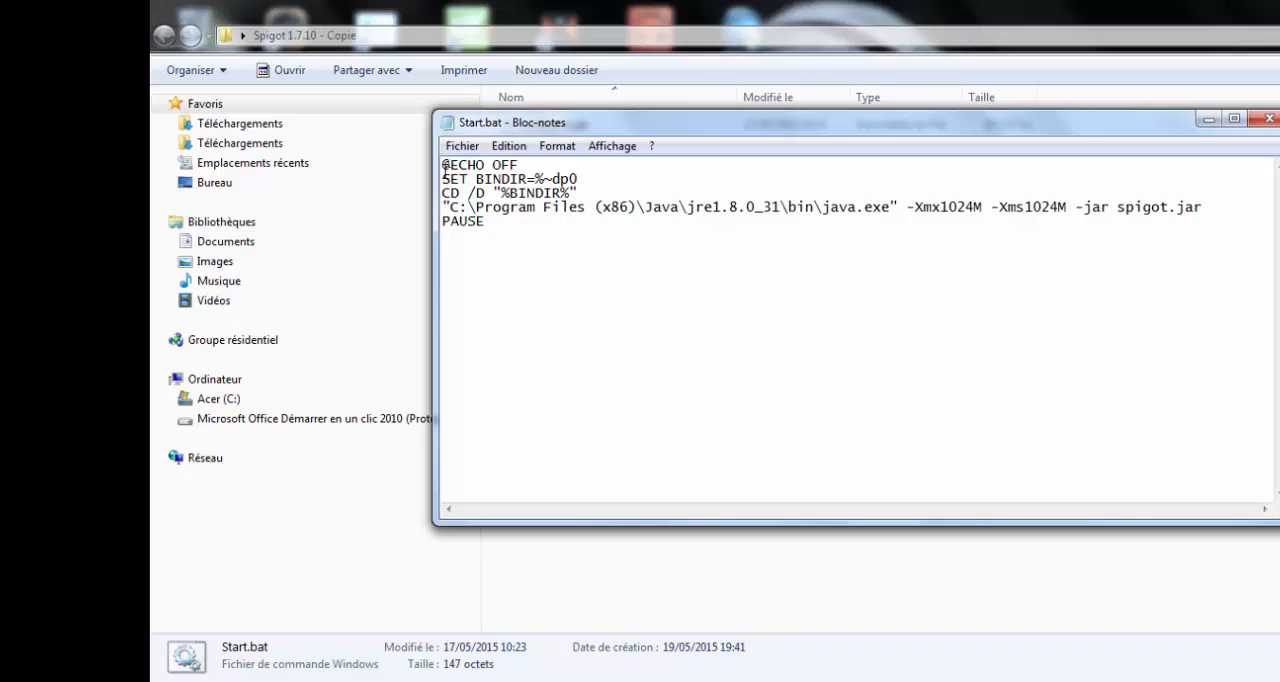
# - Examine the first three lines of Start.bat and the quoted java.exe path on the fourth line
pyautogui.moveTo(442, 164); pyautogui.dragTo(581, 192)
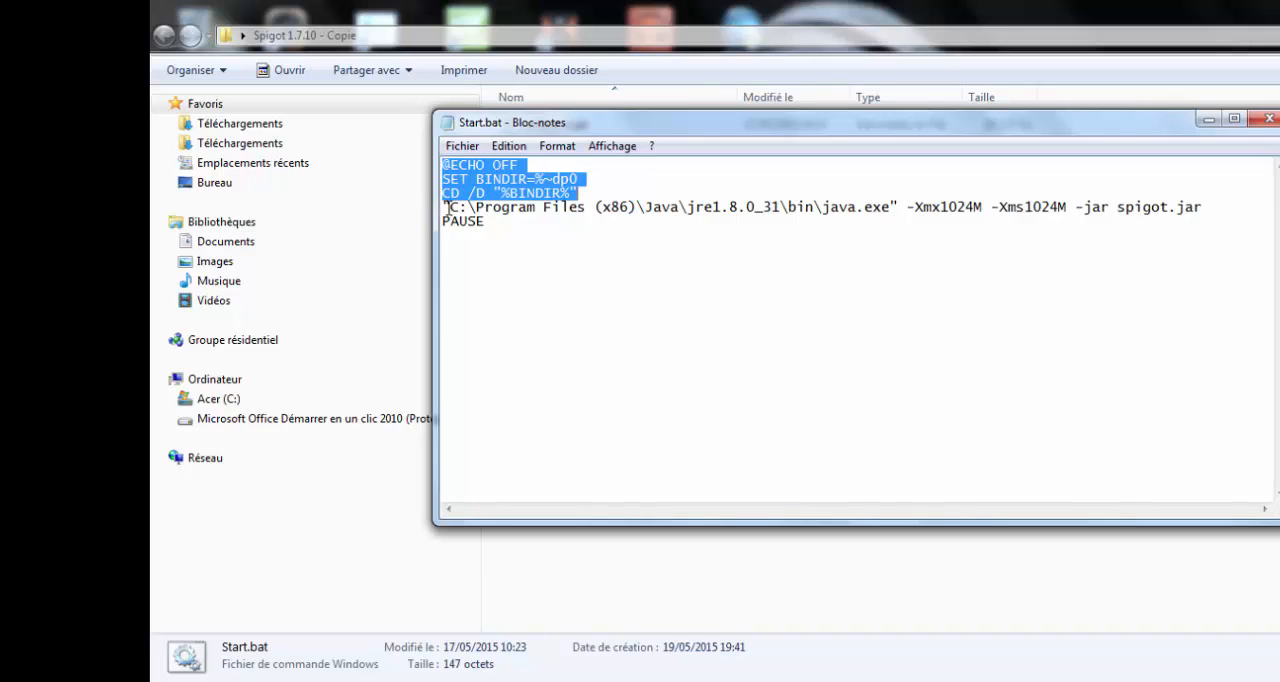
pyautogui.moveTo(444, 207); pyautogui.dragTo(894, 208)
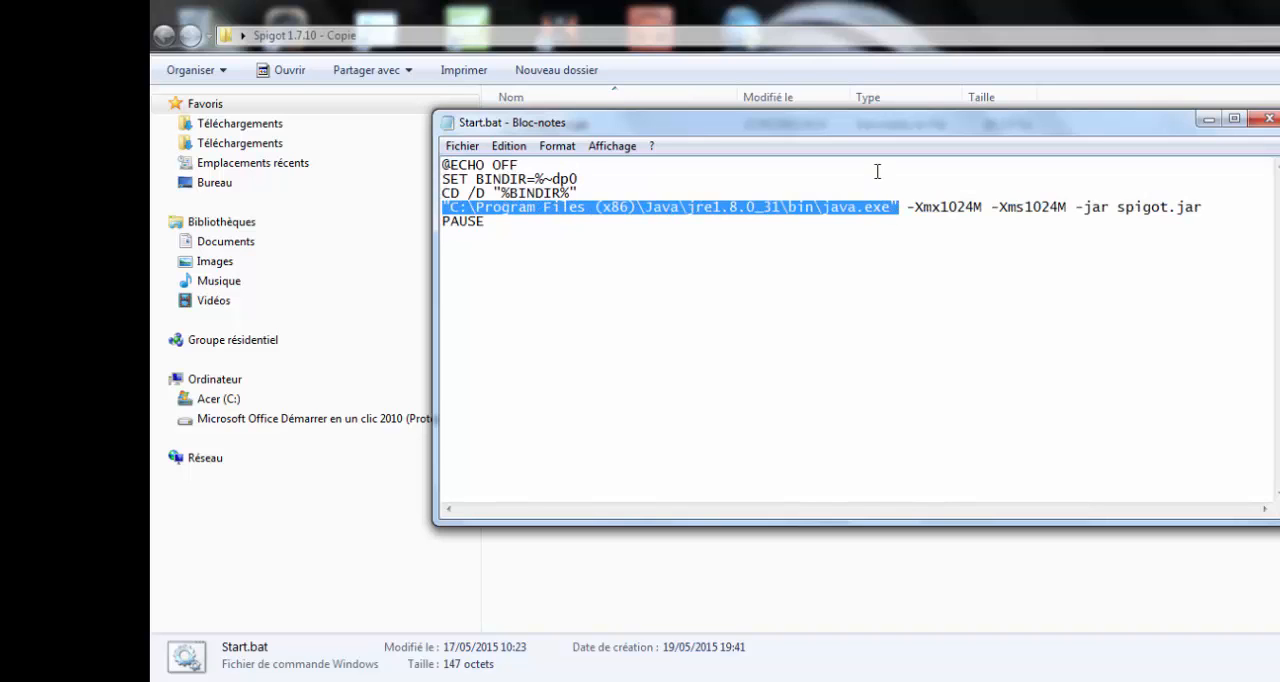
pyautogui.click(876, 180)
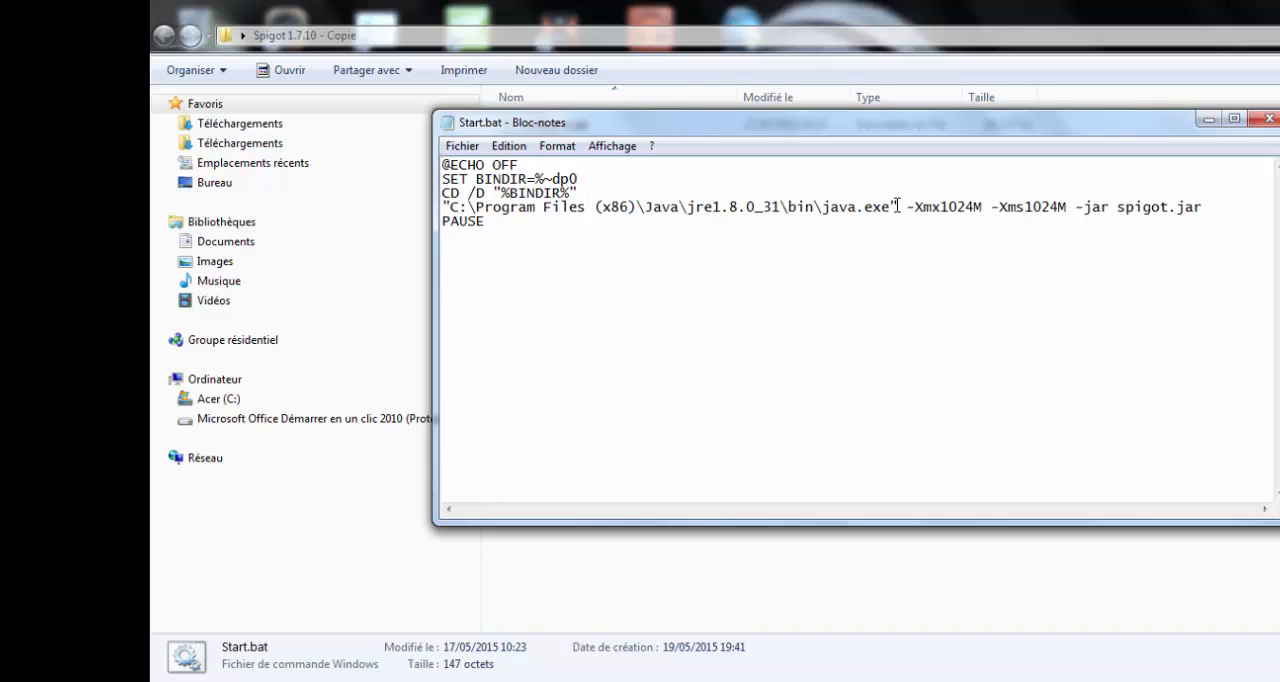
pyautogui.moveTo(897, 205); pyautogui.dragTo(452, 207)
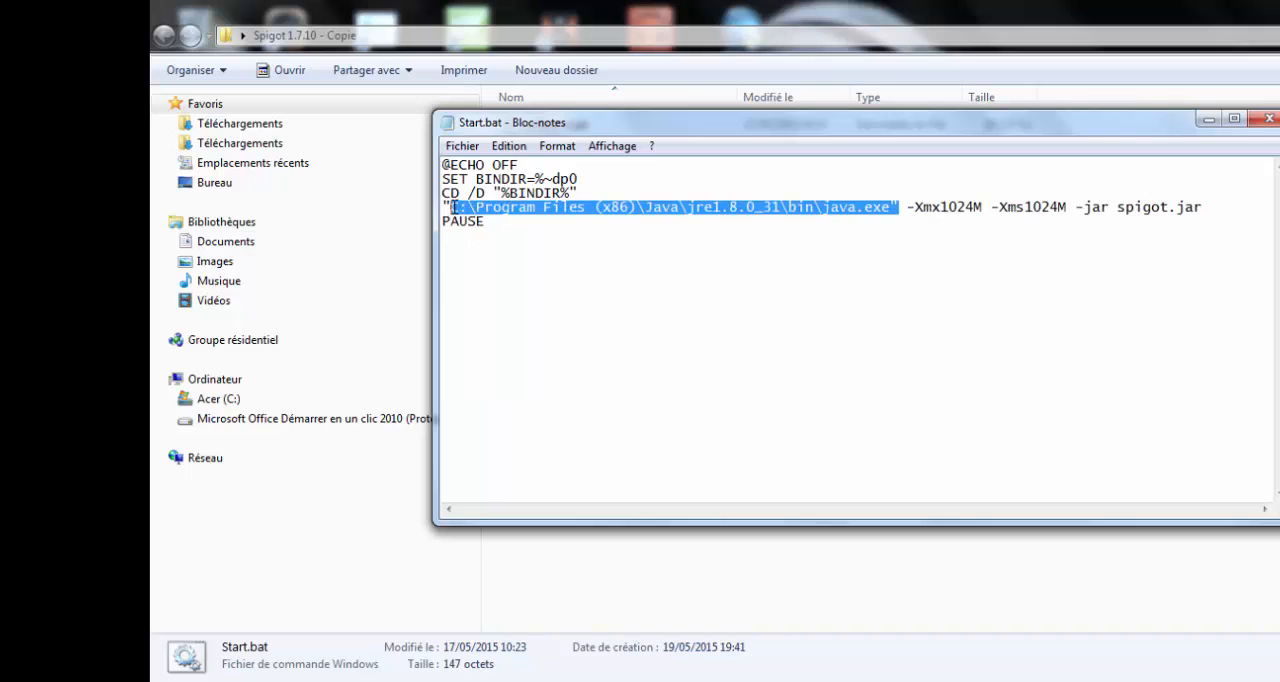
pyautogui.click(514, 253)
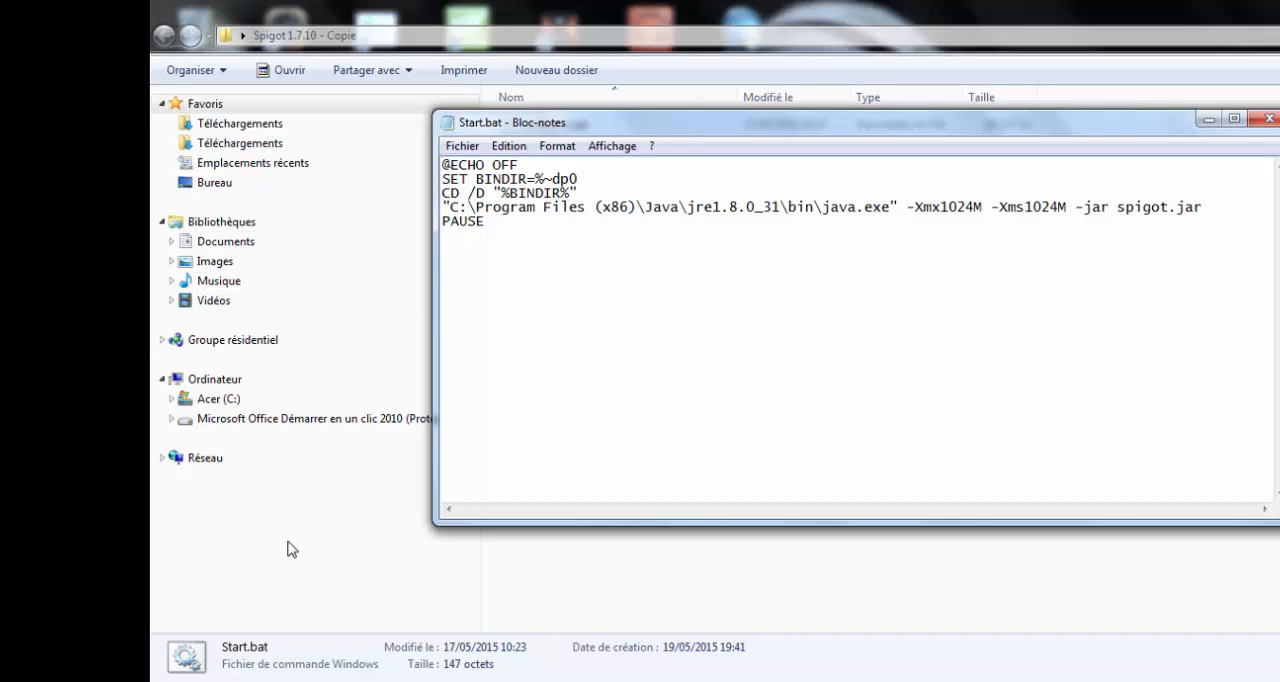
# - Open the Acer (C:) drive from the computer's drive list in a maximized window
pyautogui.click(177, 680)
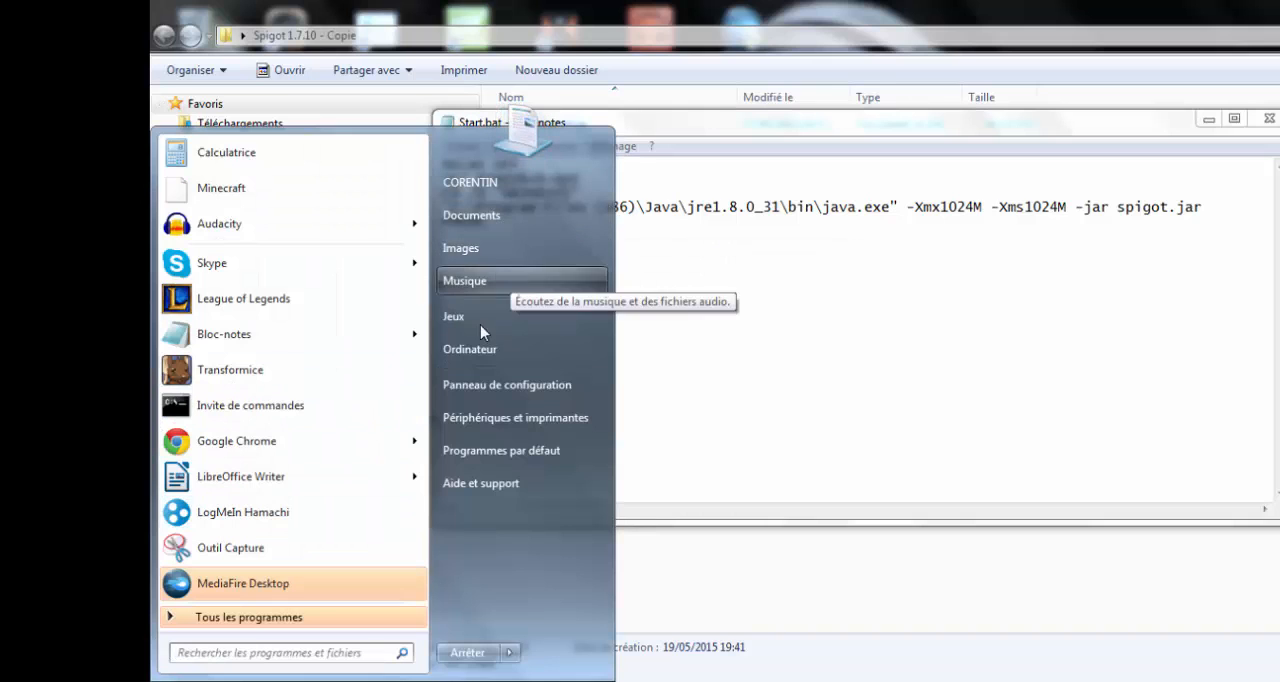
pyautogui.click(487, 352)
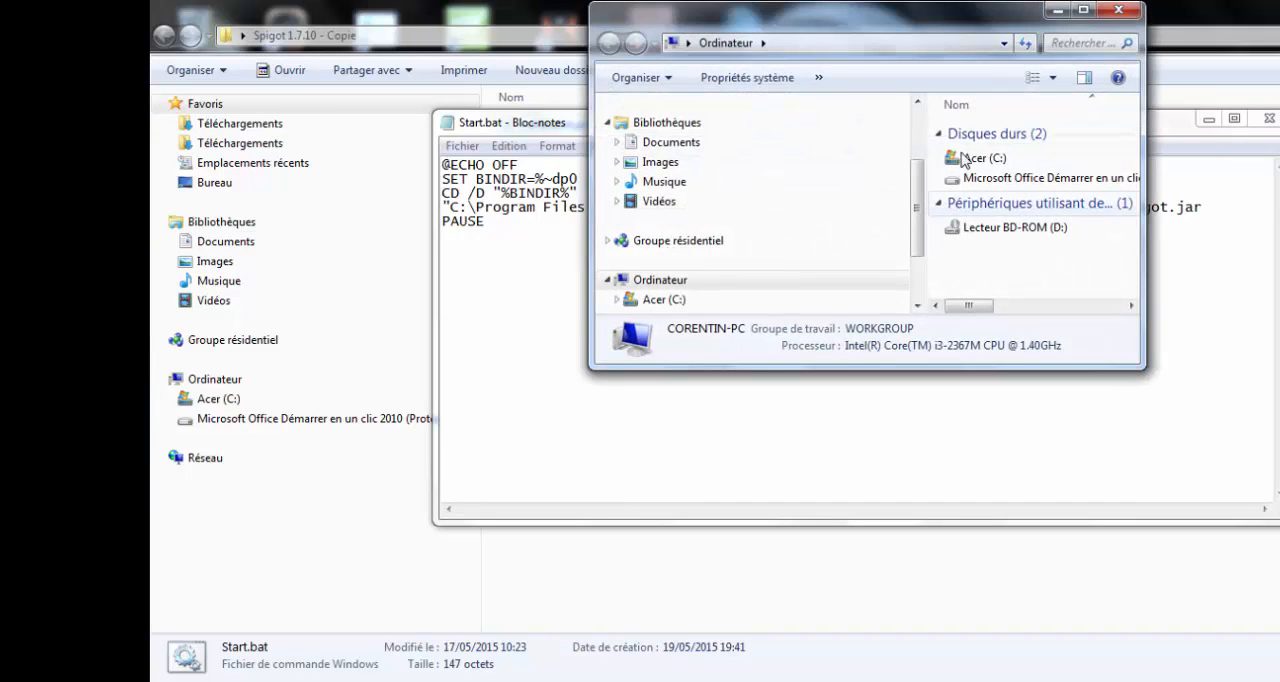
pyautogui.doubleClick(1028, 160)
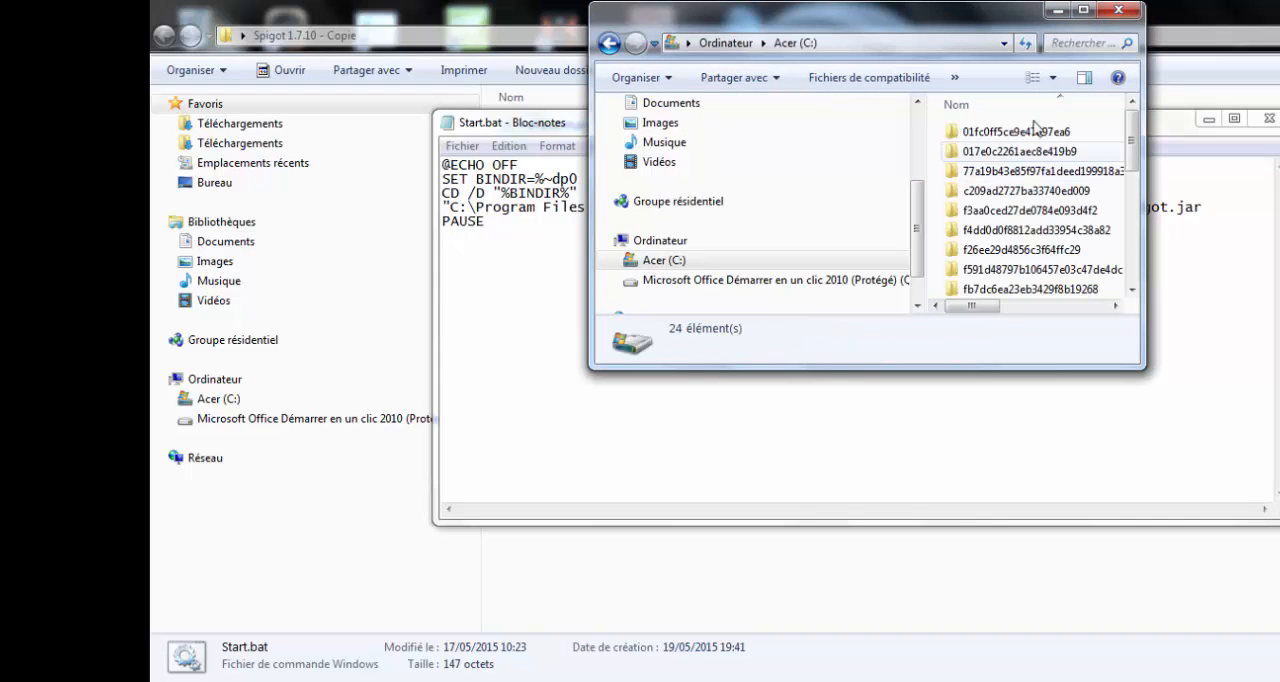
pyautogui.moveTo(1018, 22); pyautogui.dragTo(937, 75)
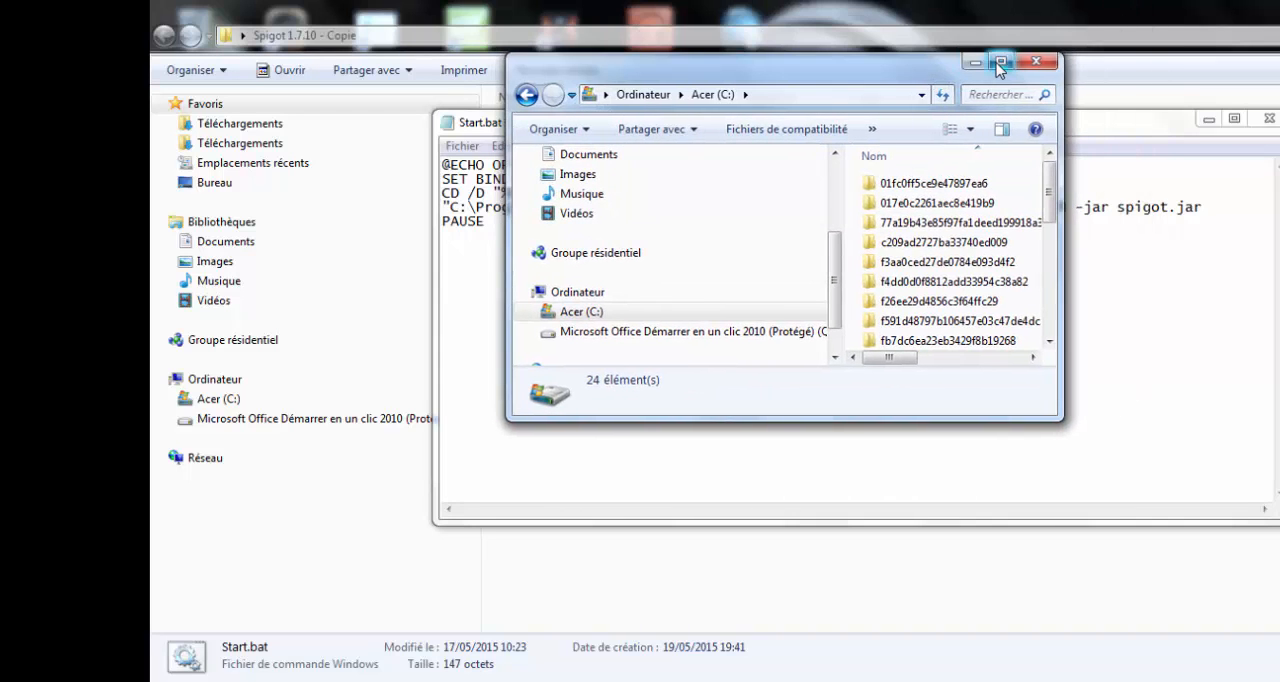
pyautogui.click(999, 62)
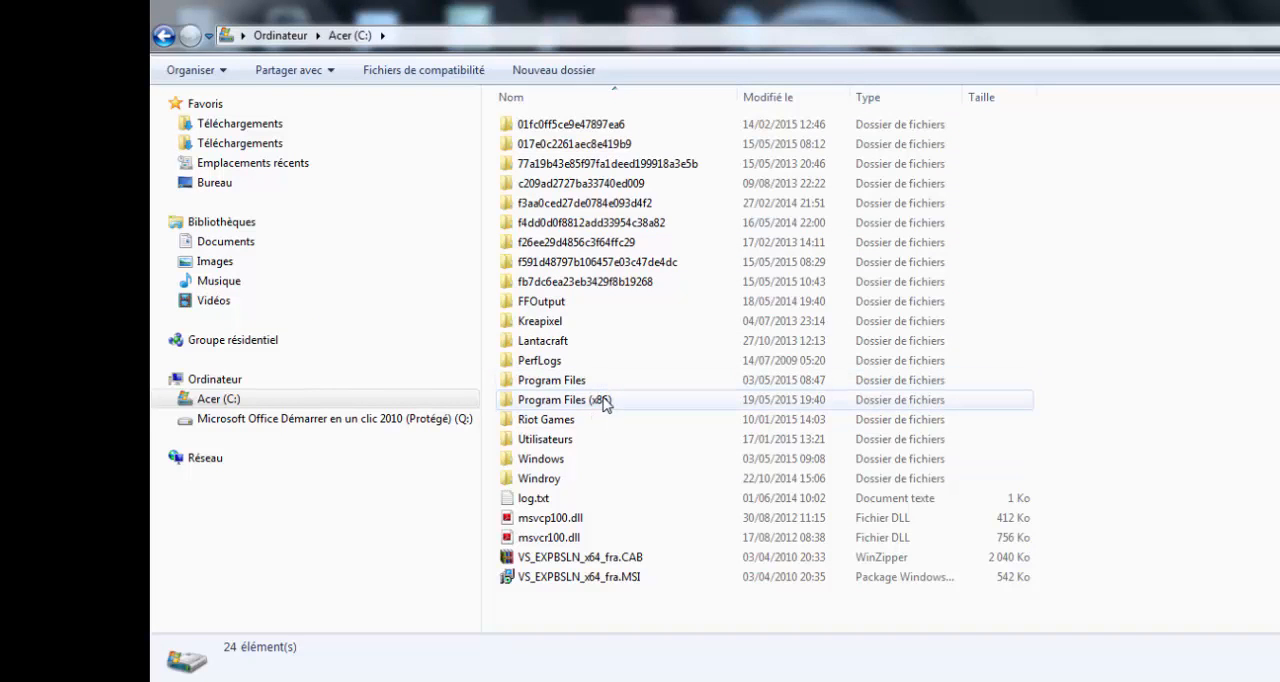
# - Locate java.exe on the C: drive in Program Files (x86)\Java\jre1.8.0_31\bin
pyautogui.doubleClick(616, 399)
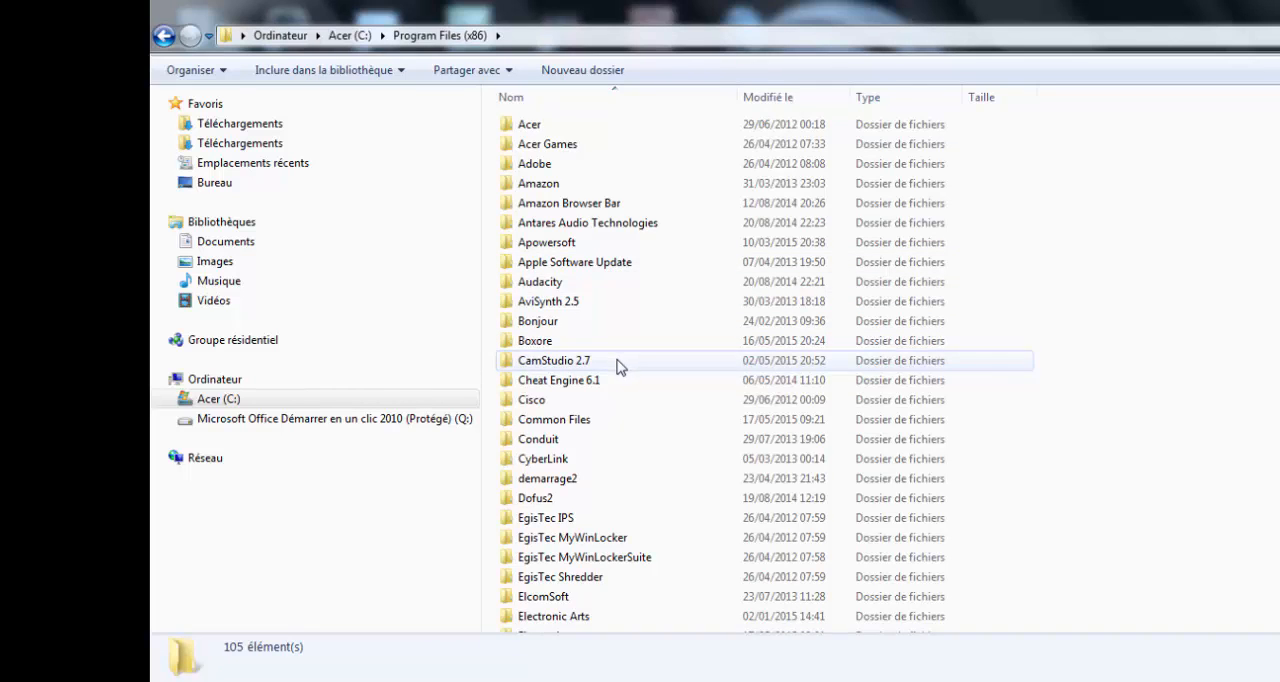
pyautogui.scroll(-8, 616, 370)
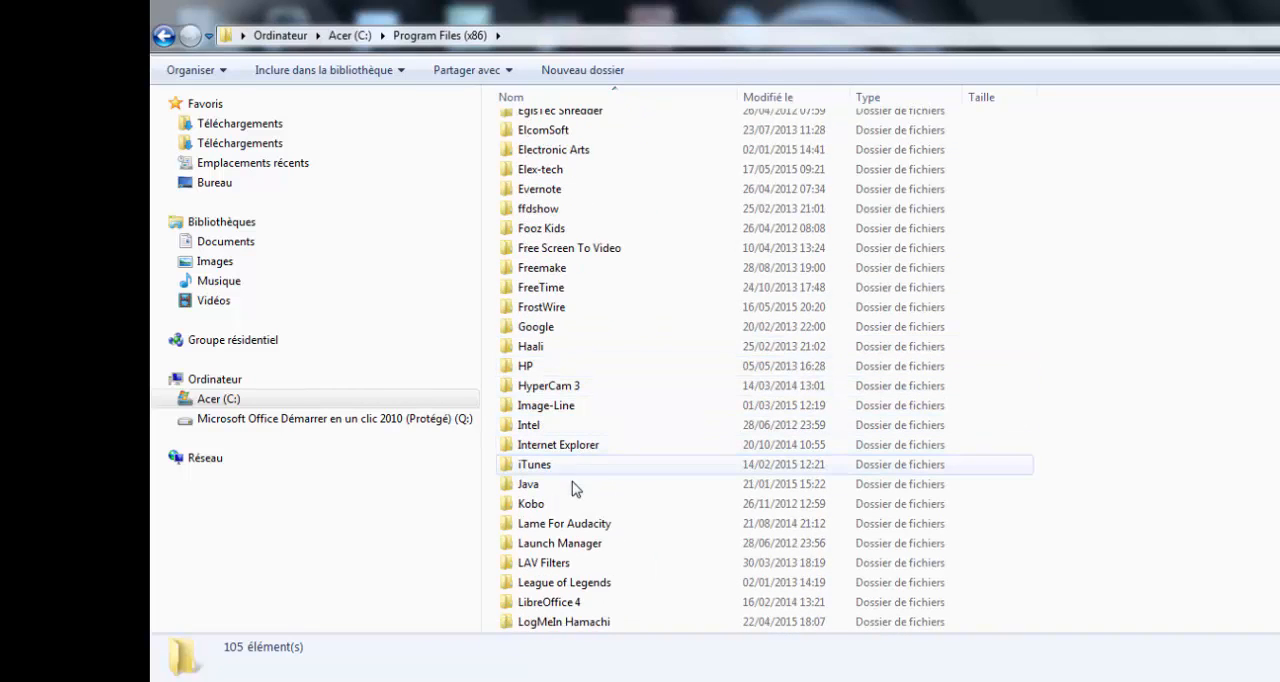
pyautogui.doubleClick(572, 488)
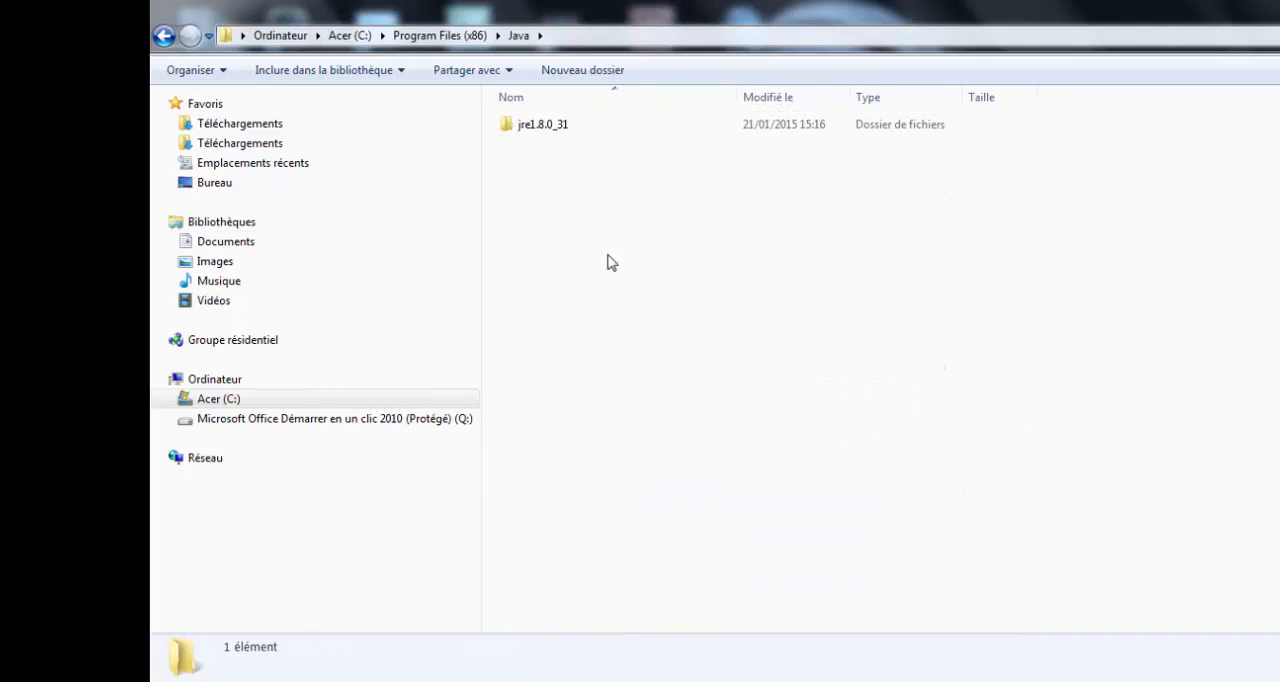
pyautogui.doubleClick(601, 127)
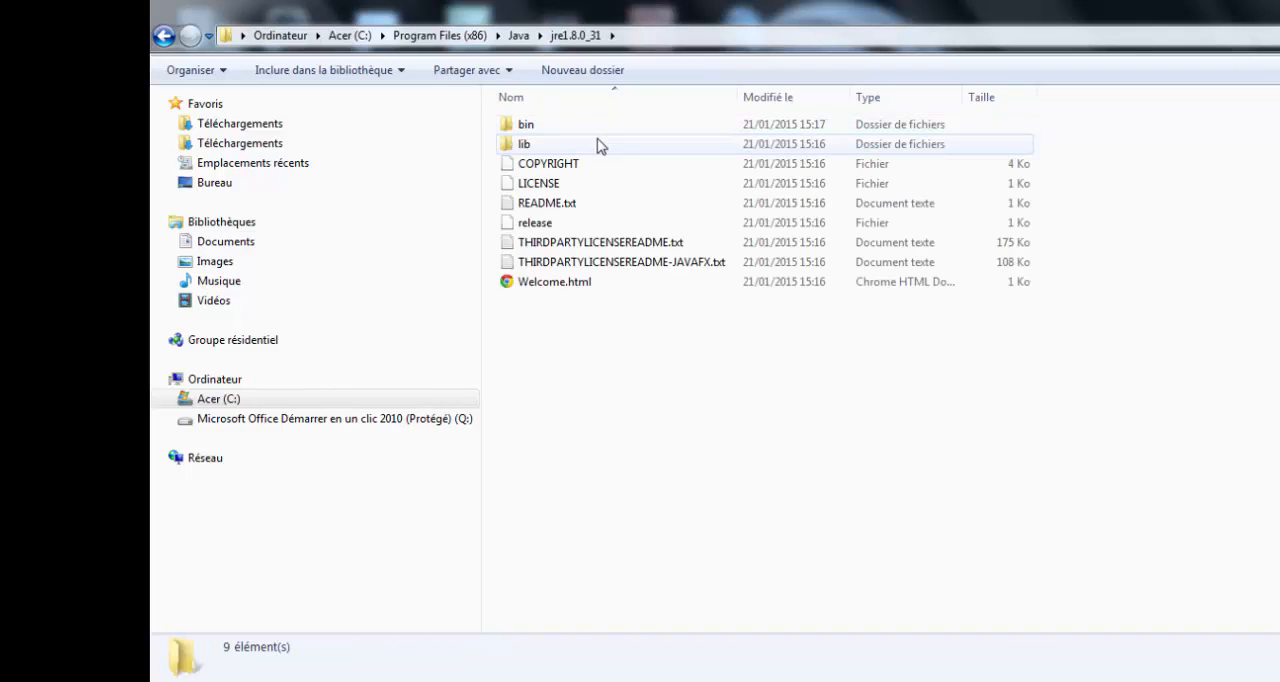
pyautogui.doubleClick(599, 127)
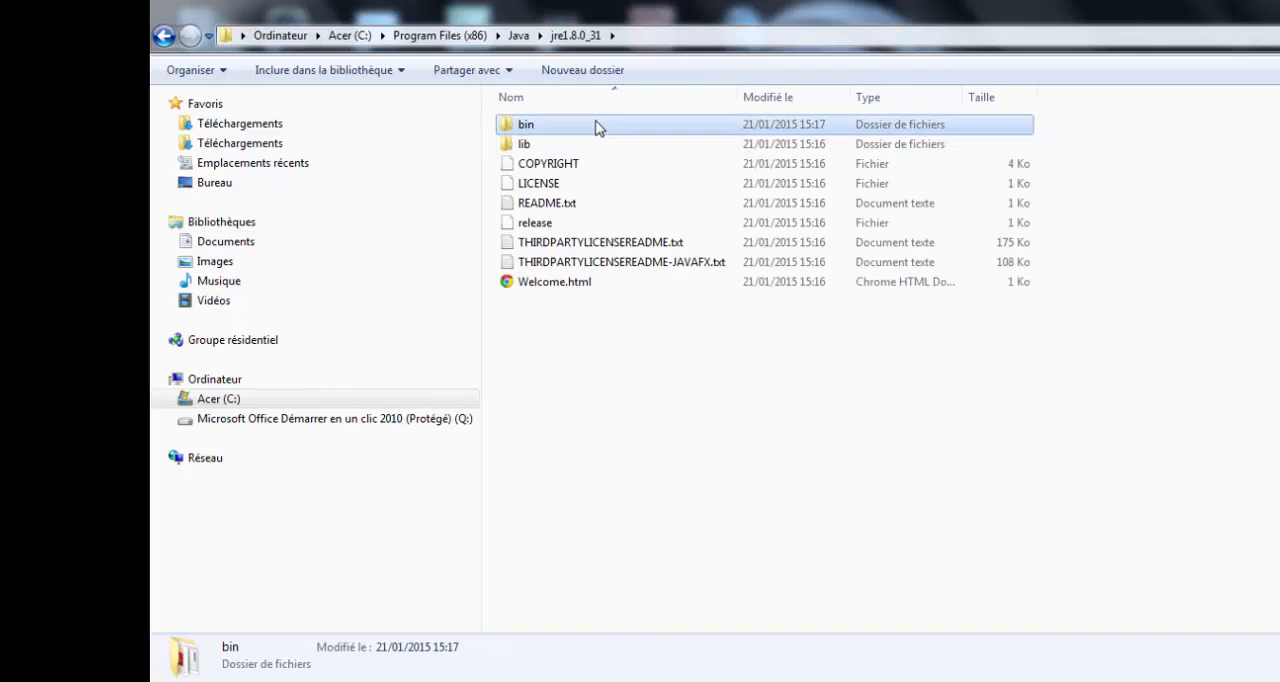
pyautogui.scroll(-1, 584, 302)
pyautogui.scroll(-1, 584, 302)
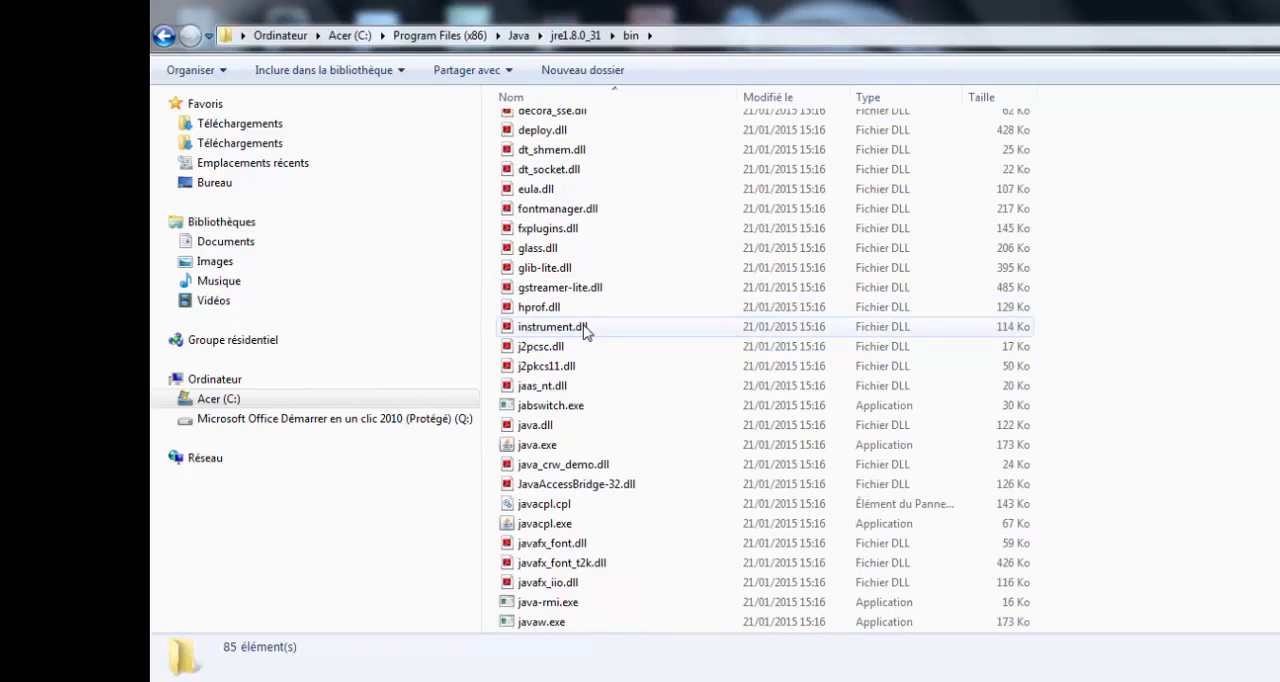
pyautogui.click(573, 450)
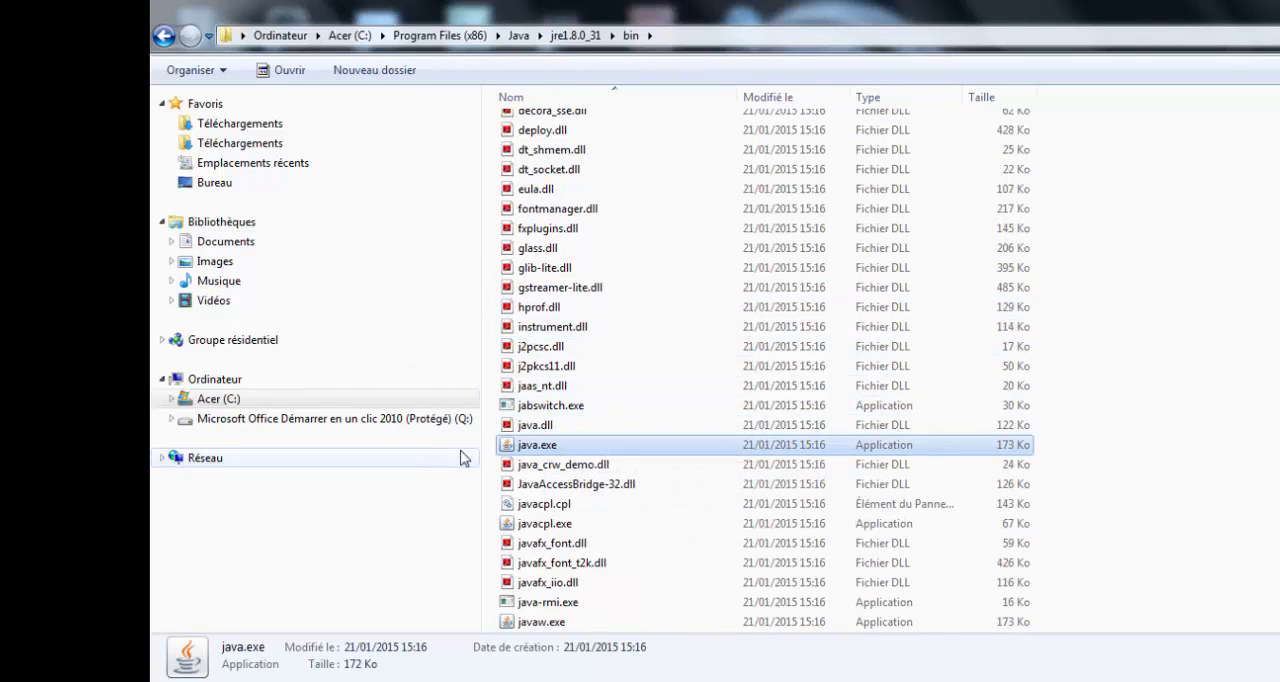
# - Check the folder location in the properties of java.exe and close the properties without changes
pyautogui.rightClick(537, 450)
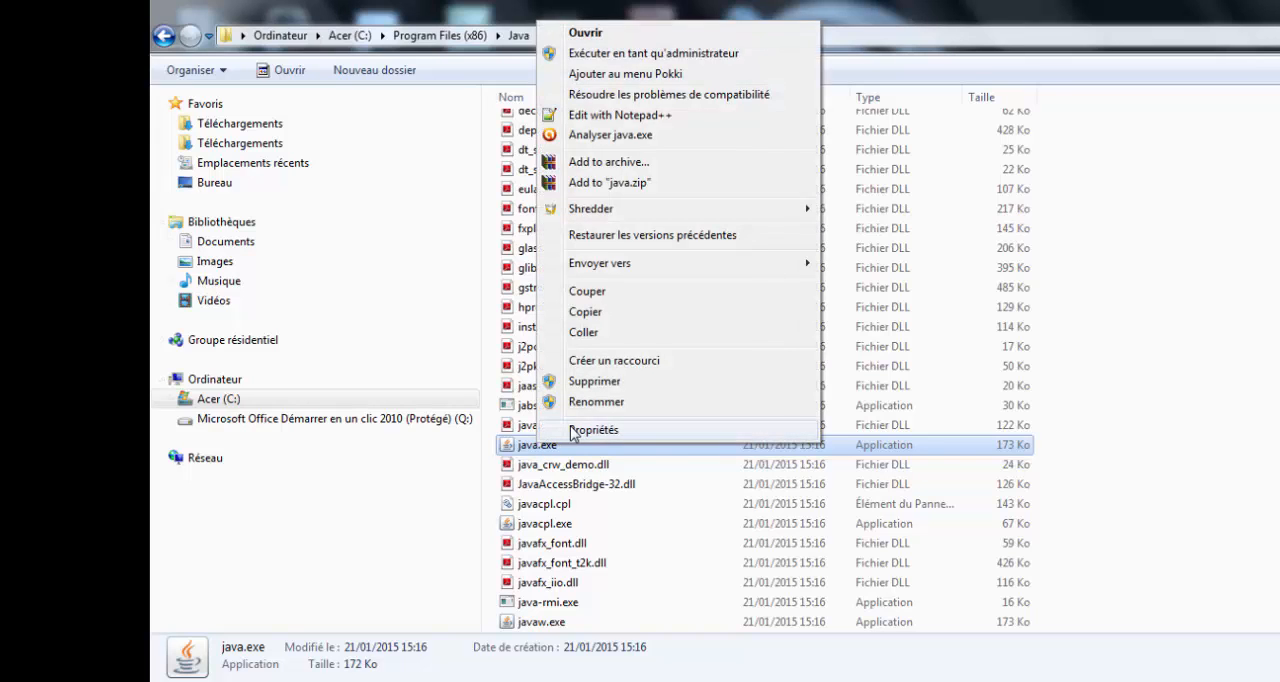
pyautogui.click(548, 430)
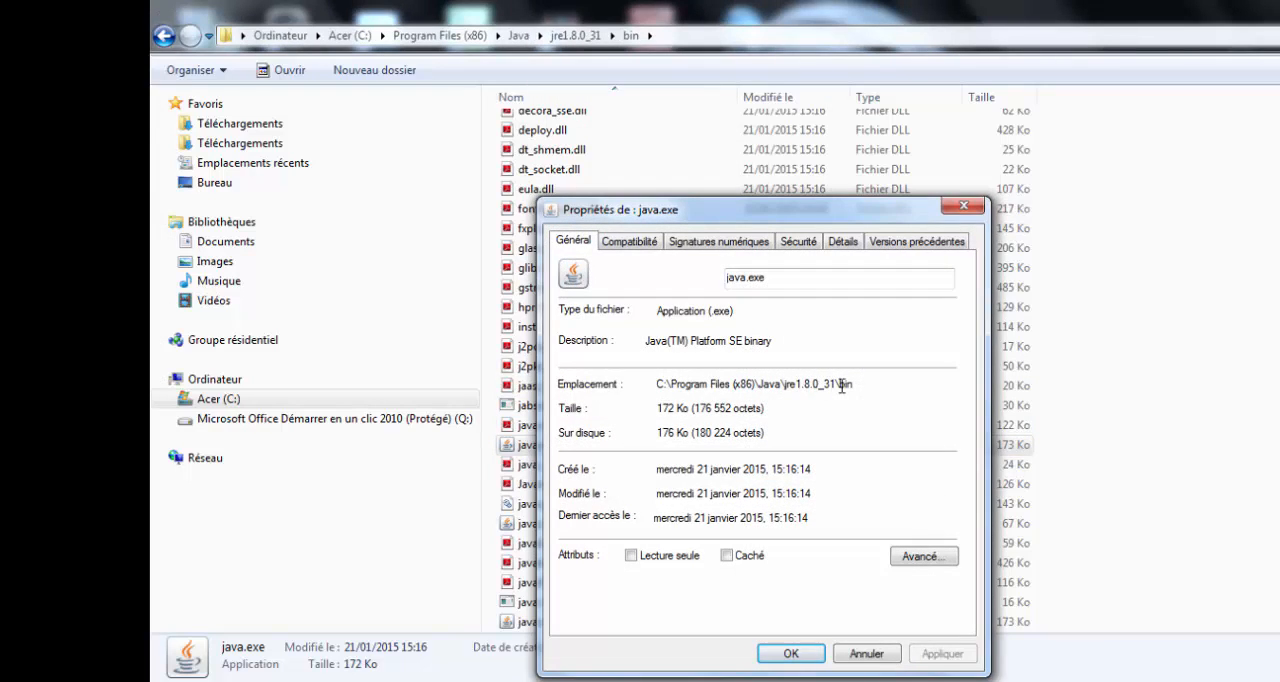
pyautogui.moveTo(846, 381); pyautogui.dragTo(753, 384)
pyautogui.moveTo(855, 384); pyautogui.dragTo(681, 384)
pyautogui.click(857, 653)
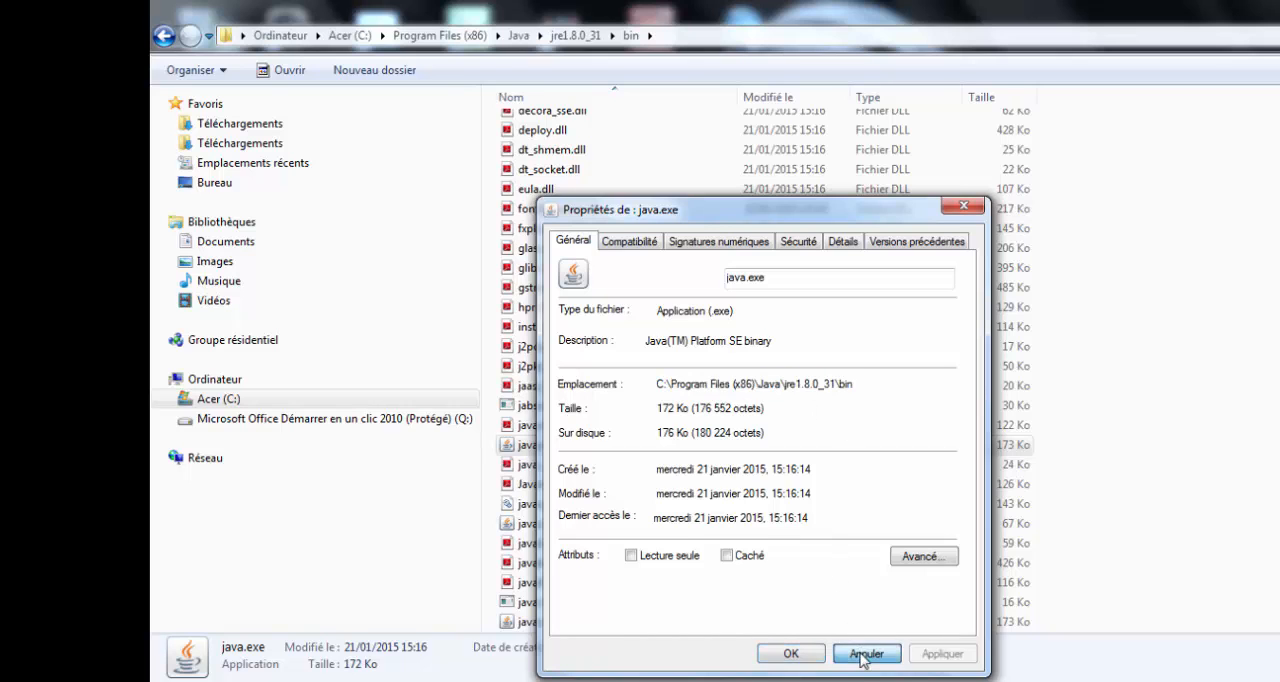
# - Return to Start.bat and examine the Java folder path, the backslash before java.exe and the memory options on the fourth line
pyautogui.hotkey('alt', 'Tab')
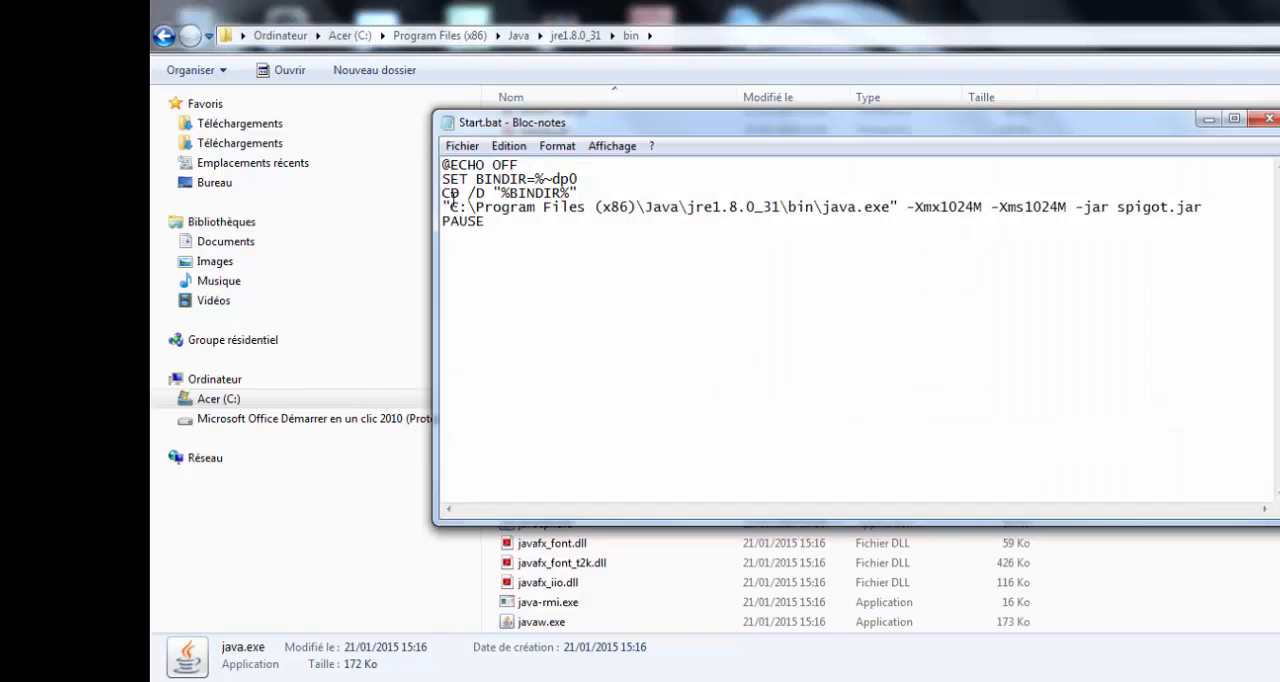
pyautogui.moveTo(453, 206); pyautogui.dragTo(808, 212)
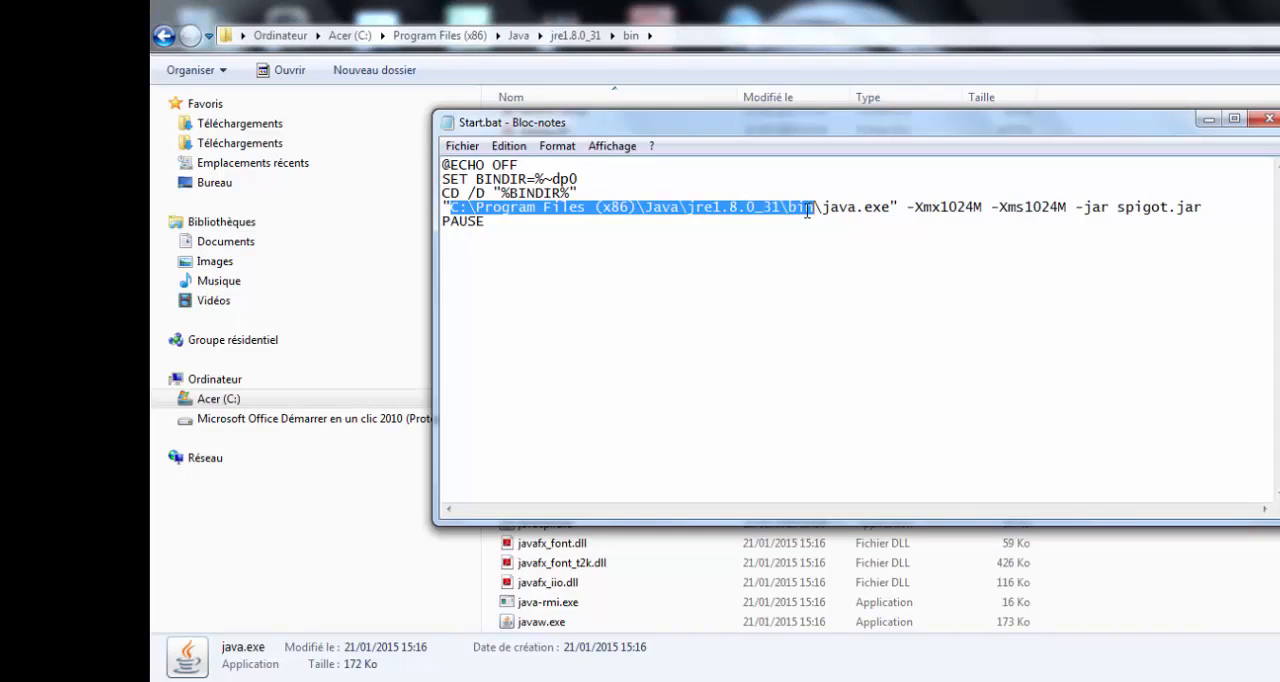
pyautogui.click(806, 210)
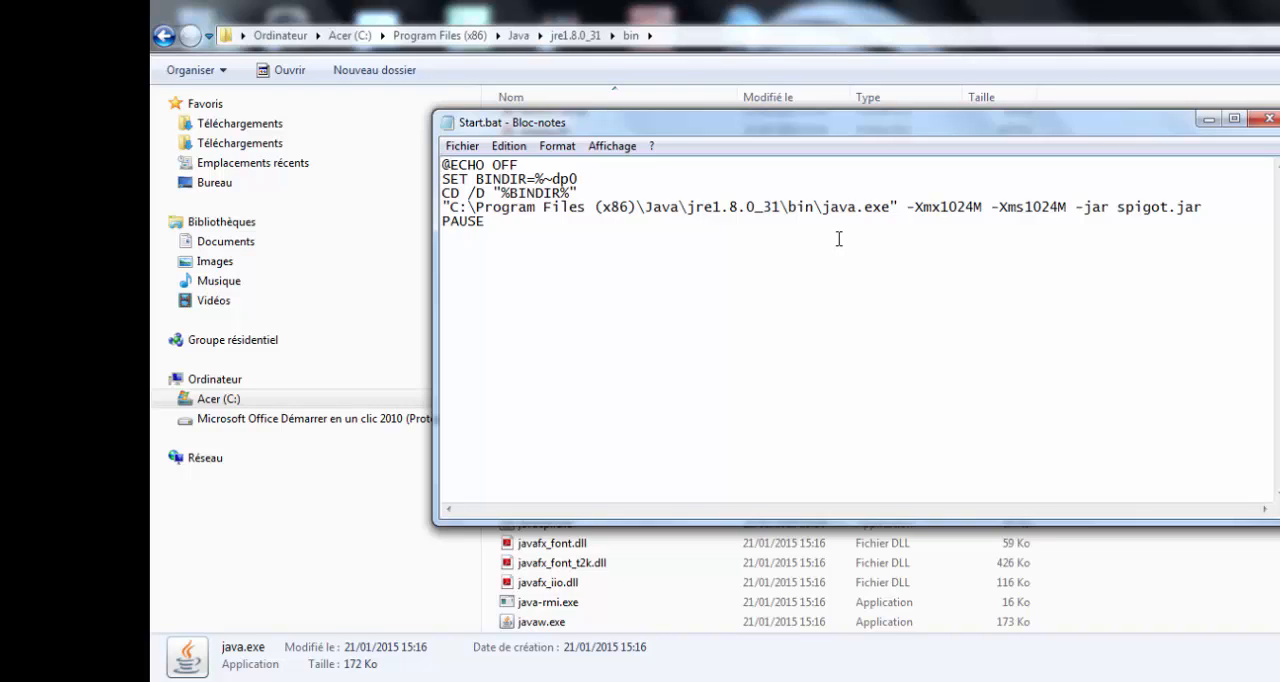
pyautogui.write('\\')
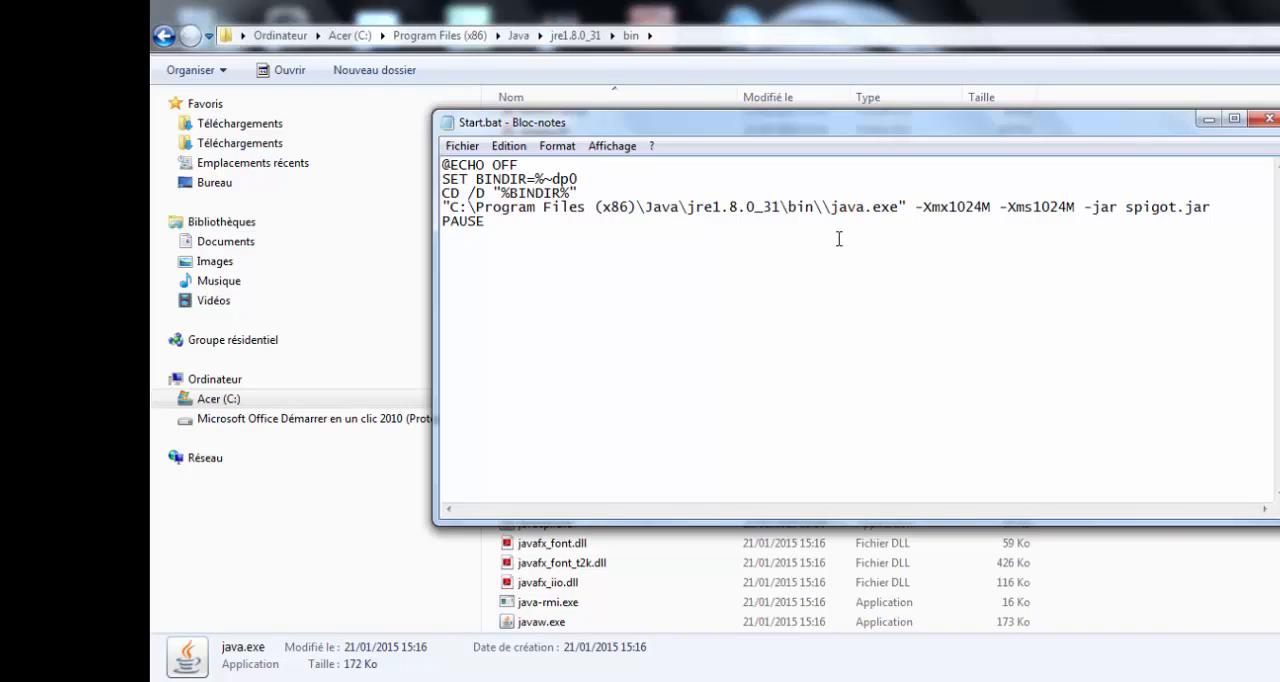
pyautogui.press('BackSpace')
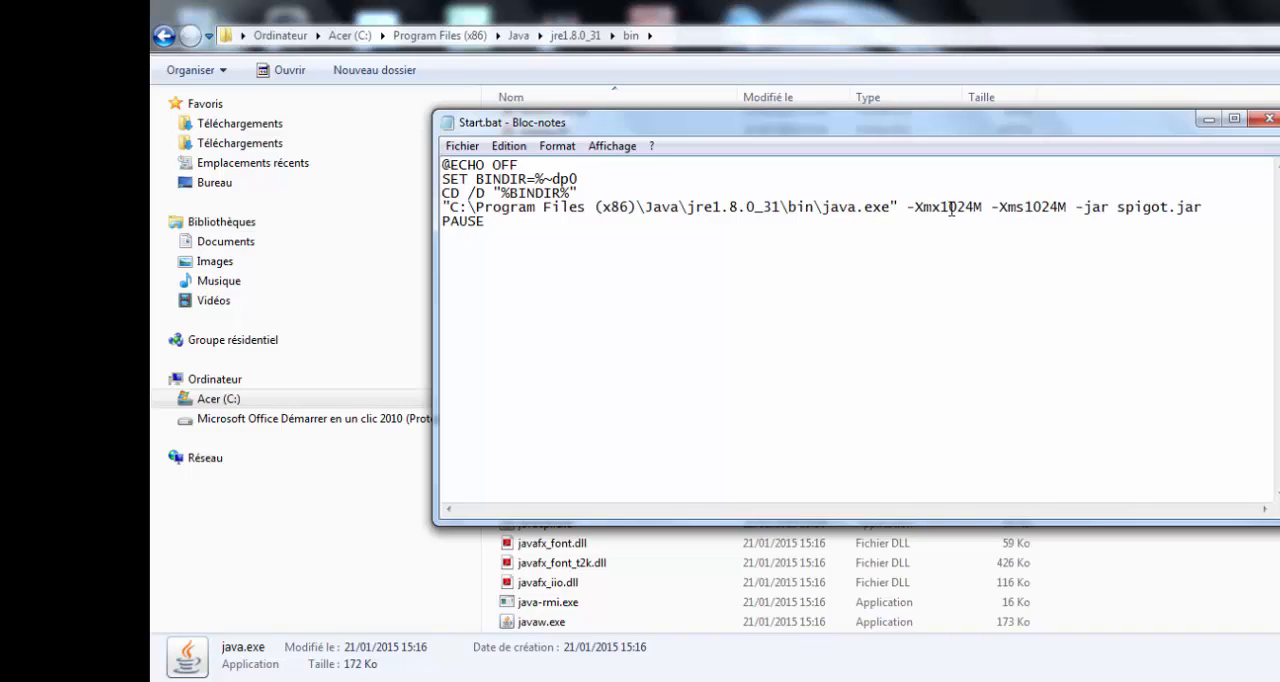
pyautogui.moveTo(900, 206); pyautogui.dragTo(1068, 206)
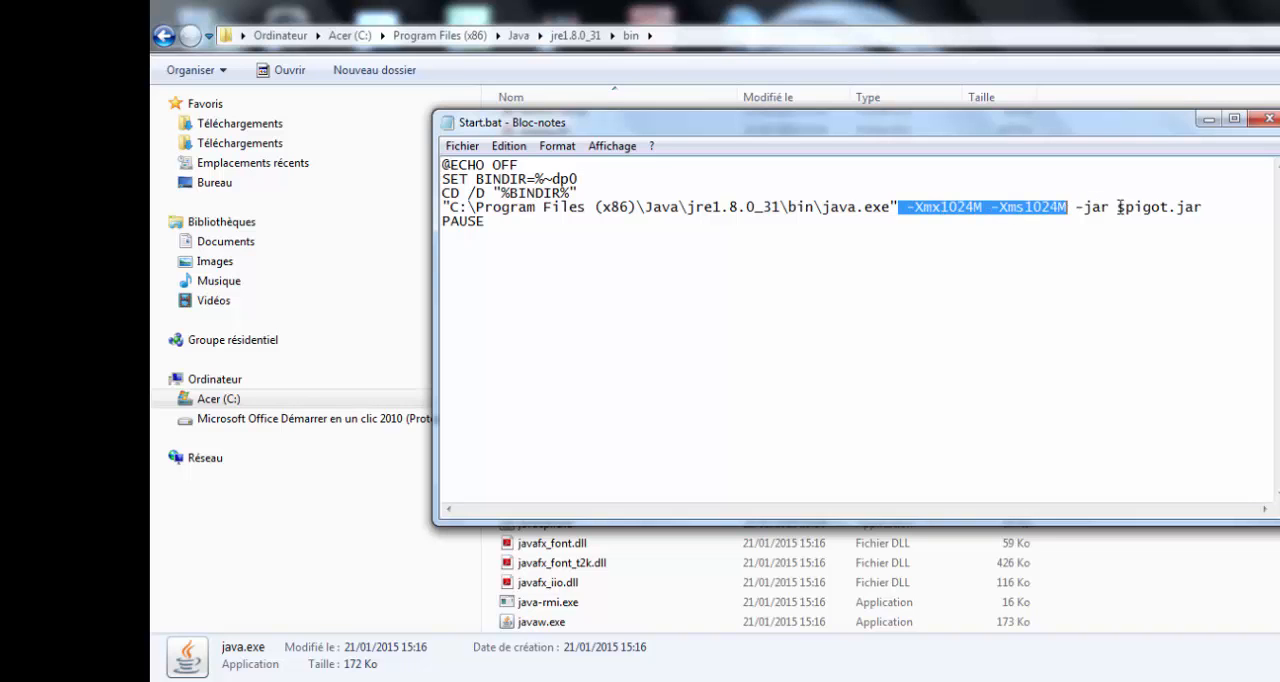
pyautogui.click(1119, 207)
# - Compare the jar name at the end of Start.bat's fourth line with the server folder's jar file, and close Start.bat without saving
pyautogui.moveTo(1103, 127); pyautogui.dragTo(1059, 243)
pyautogui.click(1276, 8)
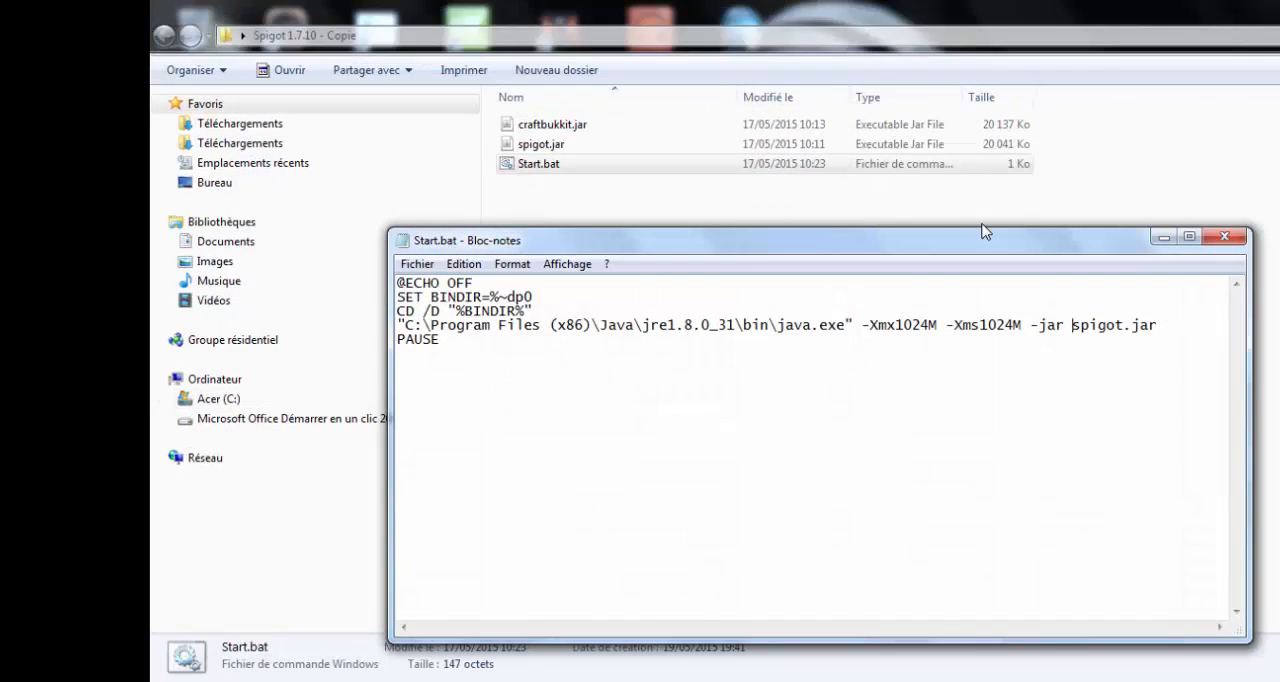
pyautogui.click(583, 146)
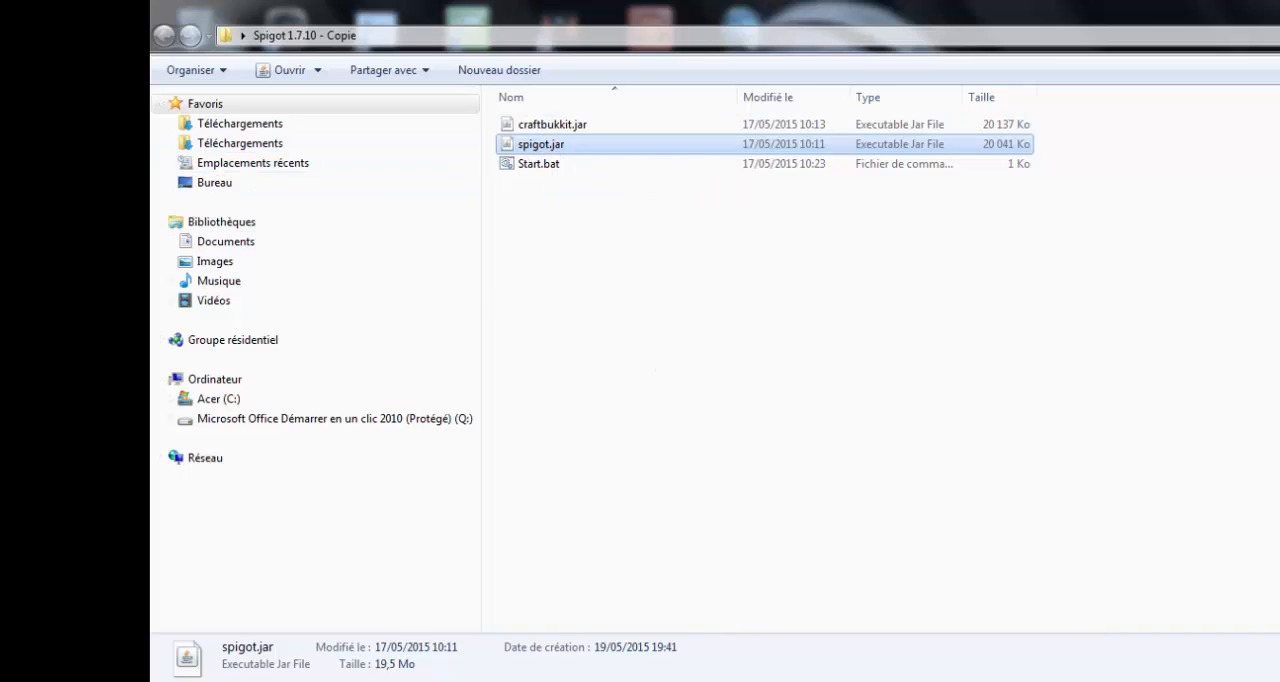
pyautogui.click(750, 680)
pyautogui.moveTo(1146, 328); pyautogui.dragTo(1158, 327)
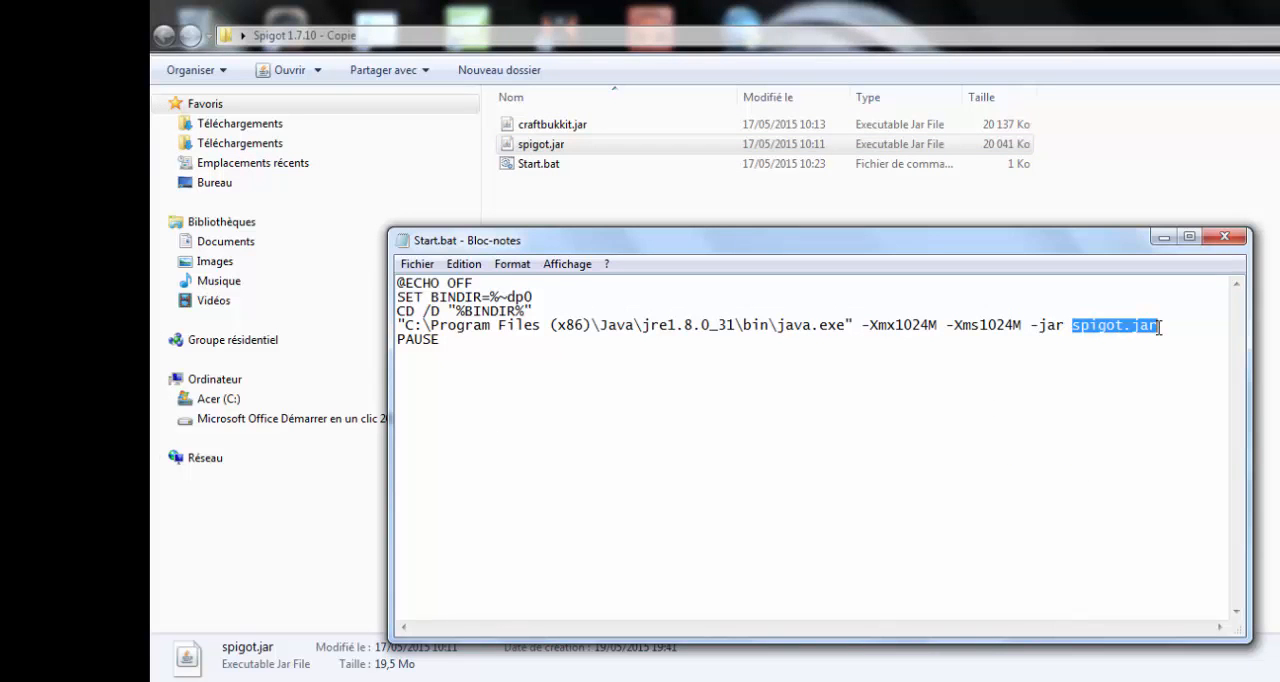
pyautogui.click(1160, 326)
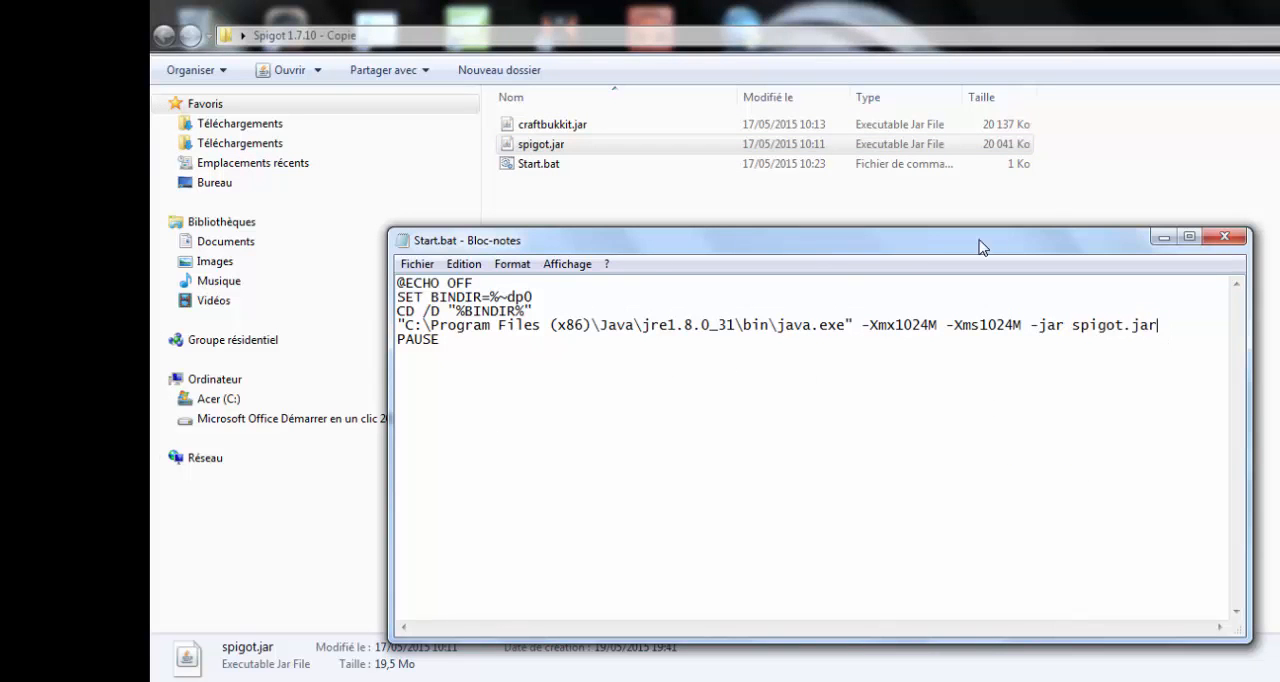
pyautogui.click(1225, 238)
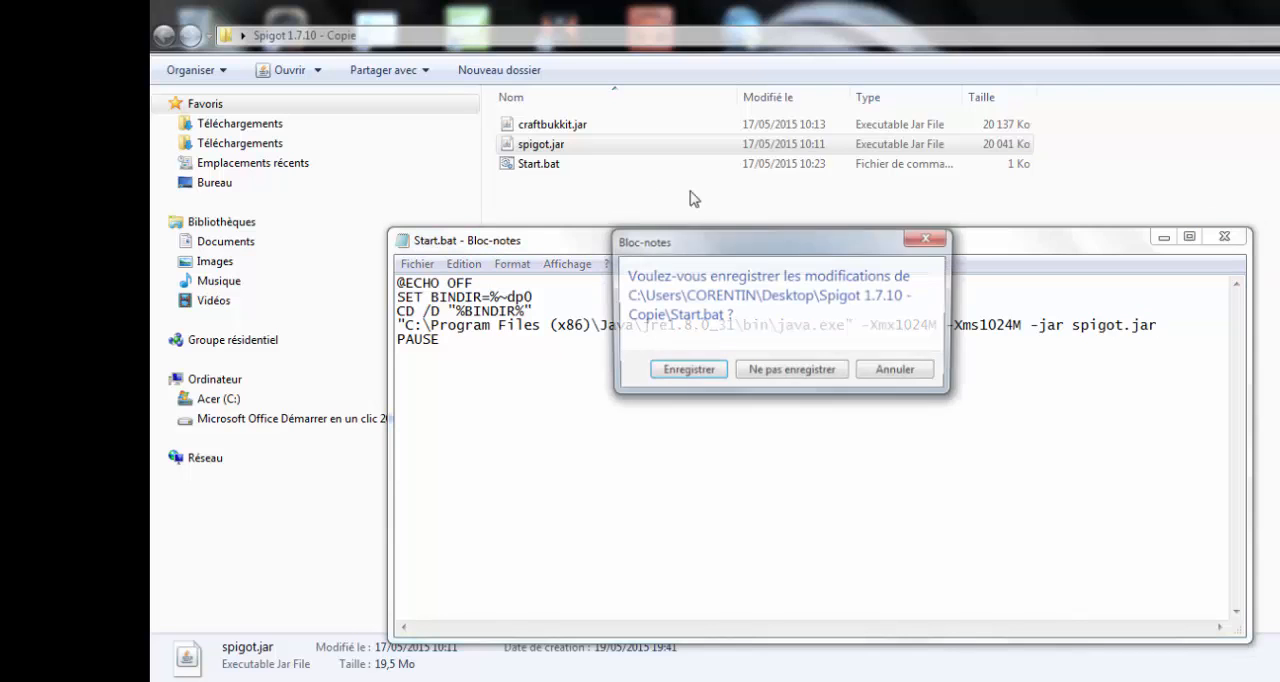
pyautogui.click(824, 372)
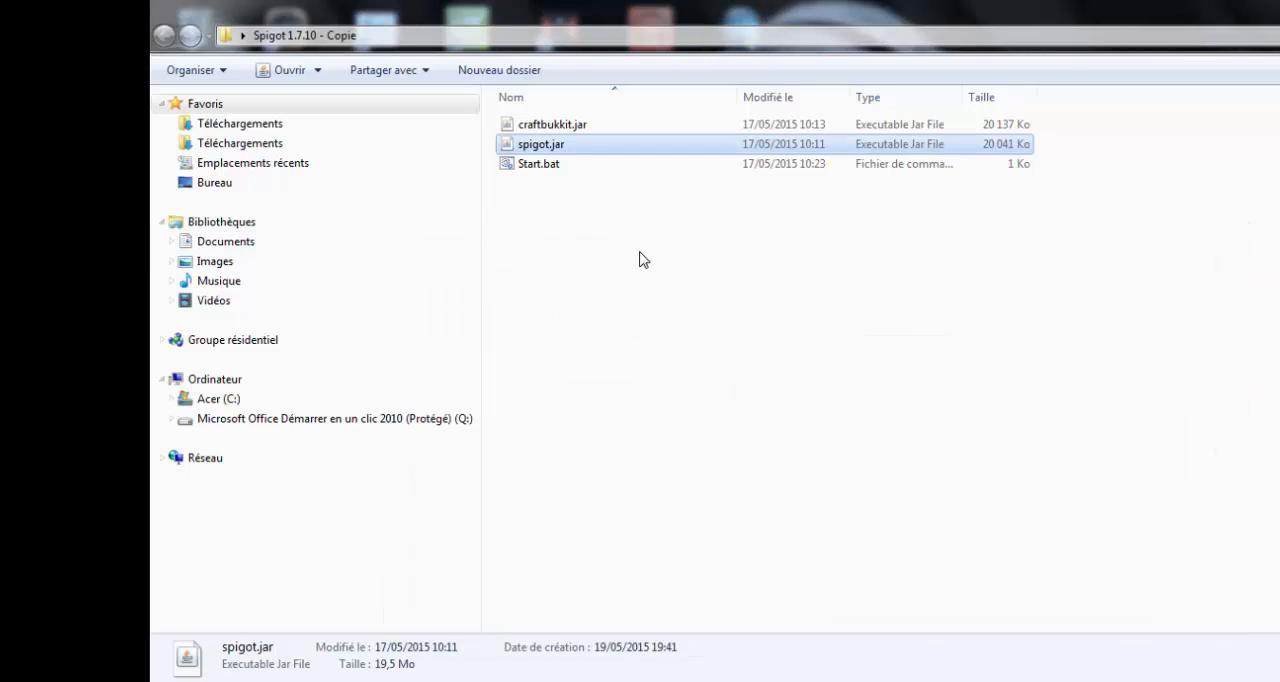
# - Run Start.bat to generate the initial server files, and dismiss the console once the server stops
pyautogui.doubleClick(552, 168)
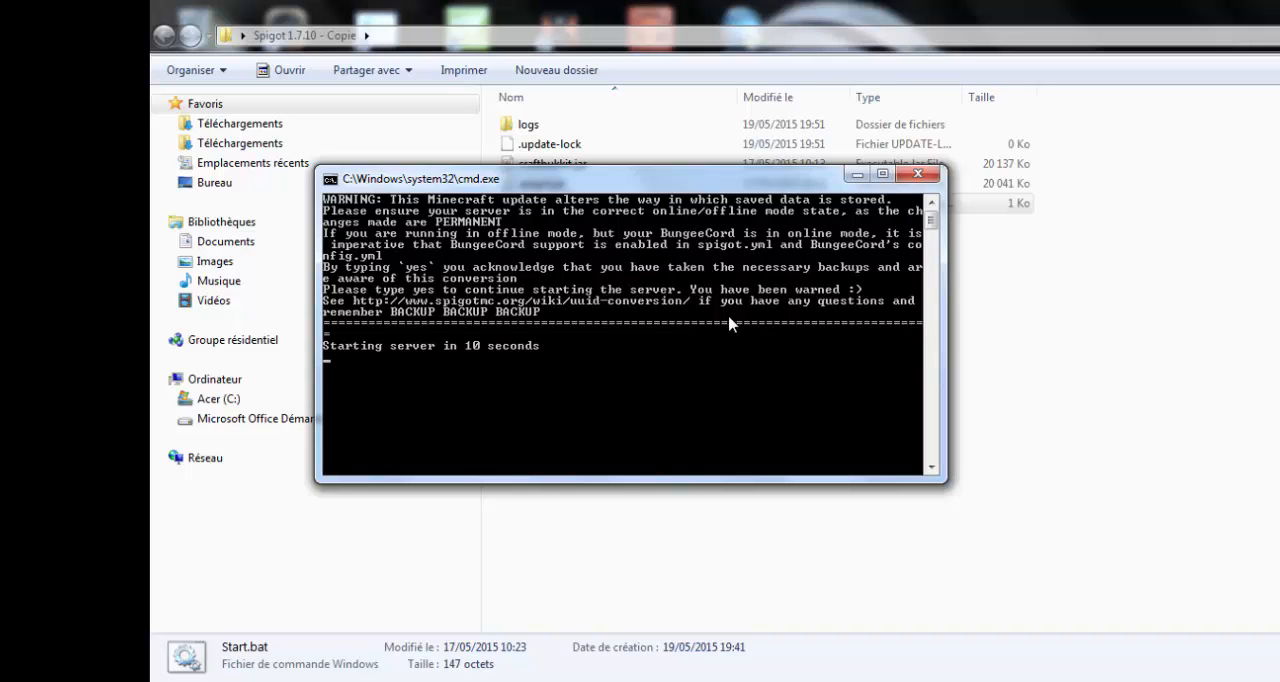
pyautogui.moveTo(760, 175); pyautogui.dragTo(771, 260)
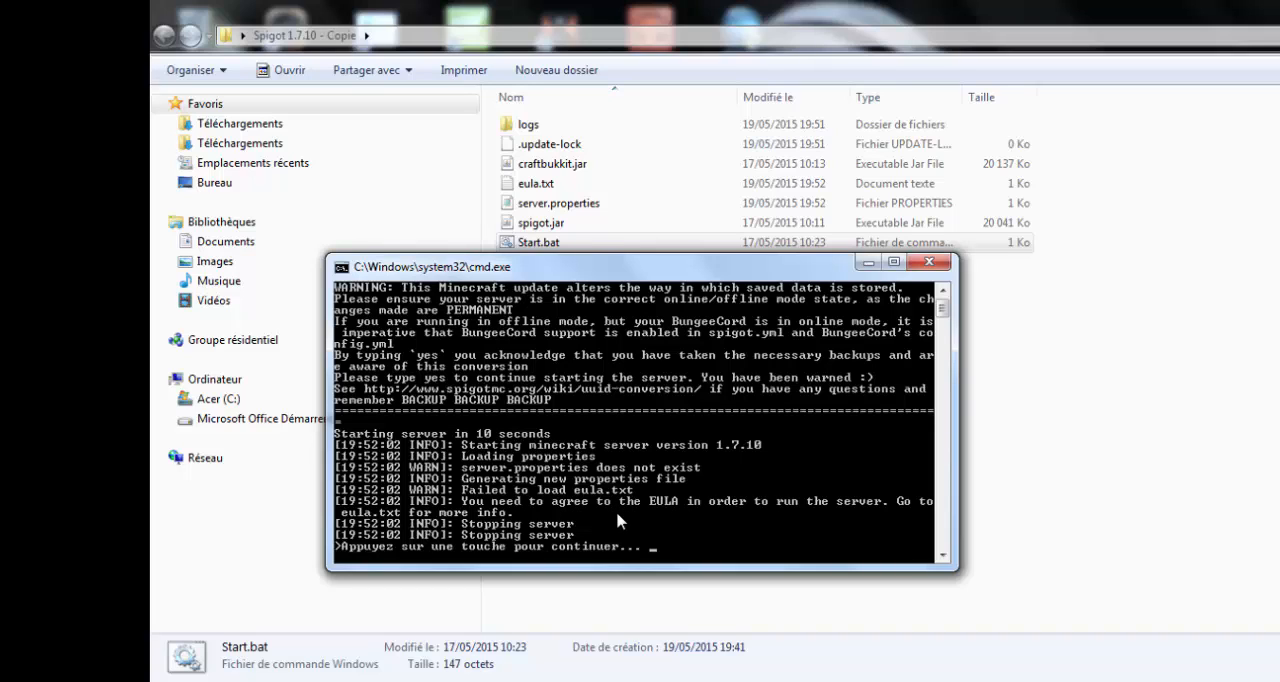
pyautogui.press('Return')
pyautogui.click(537, 271)
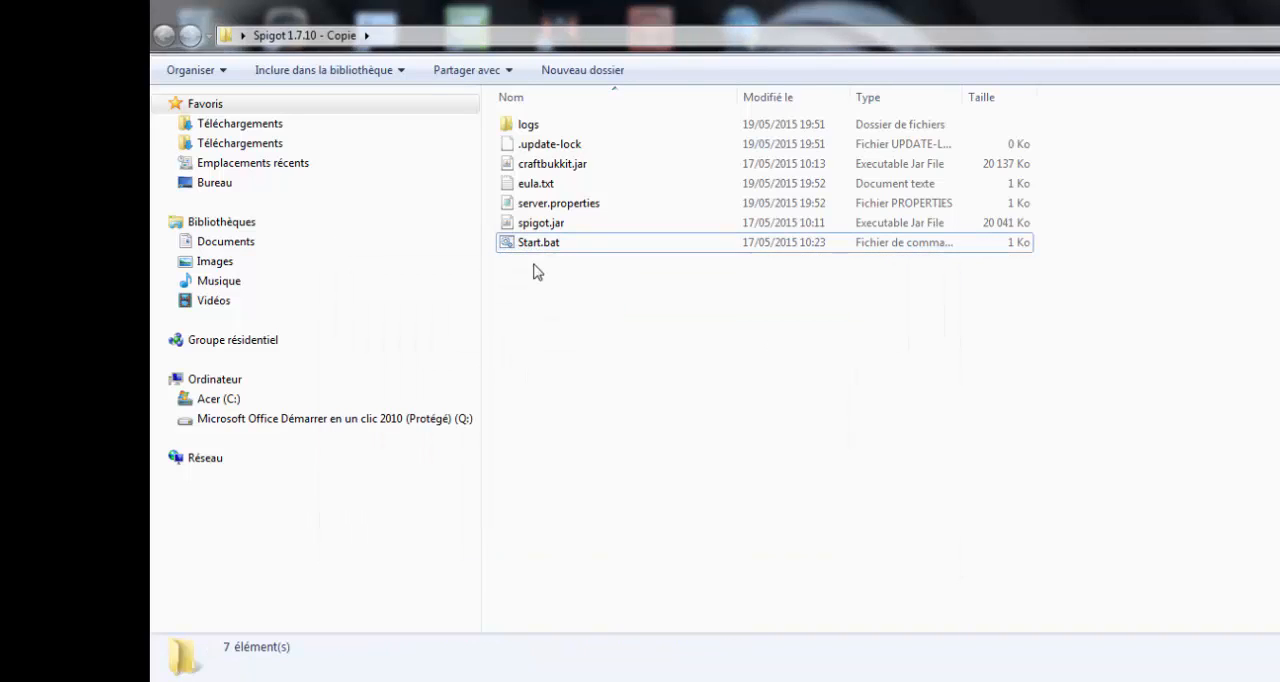
# - Examine the generated logs folder and the .update-lock, eula.txt and server.properties files in the server folder
pyautogui.click(557, 126)
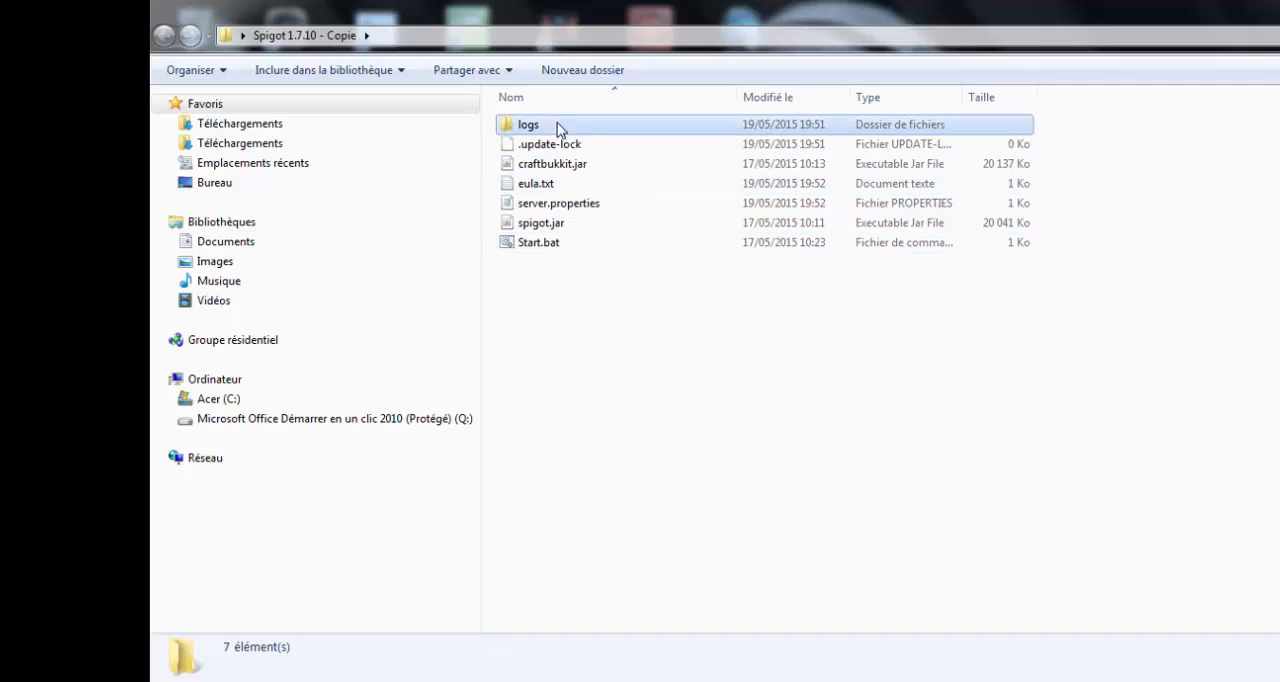
pyautogui.click(1023, 148)
pyautogui.click(833, 148)
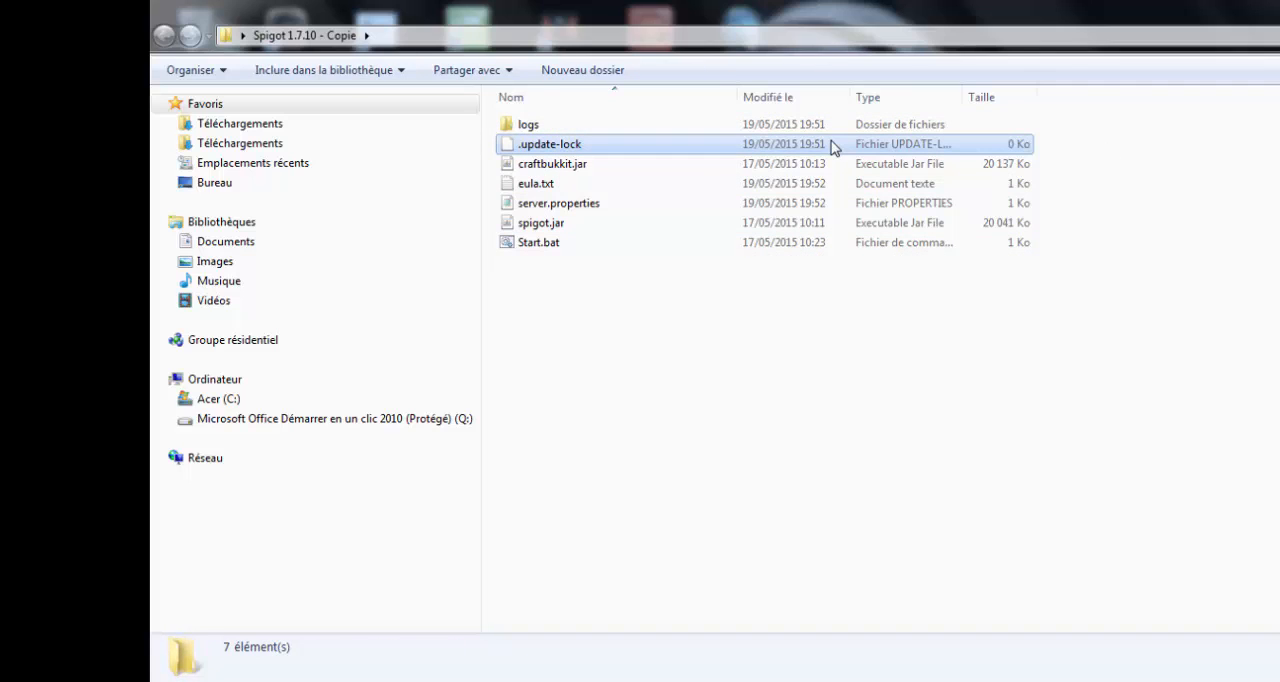
pyautogui.click(563, 190)
pyautogui.click(571, 203)
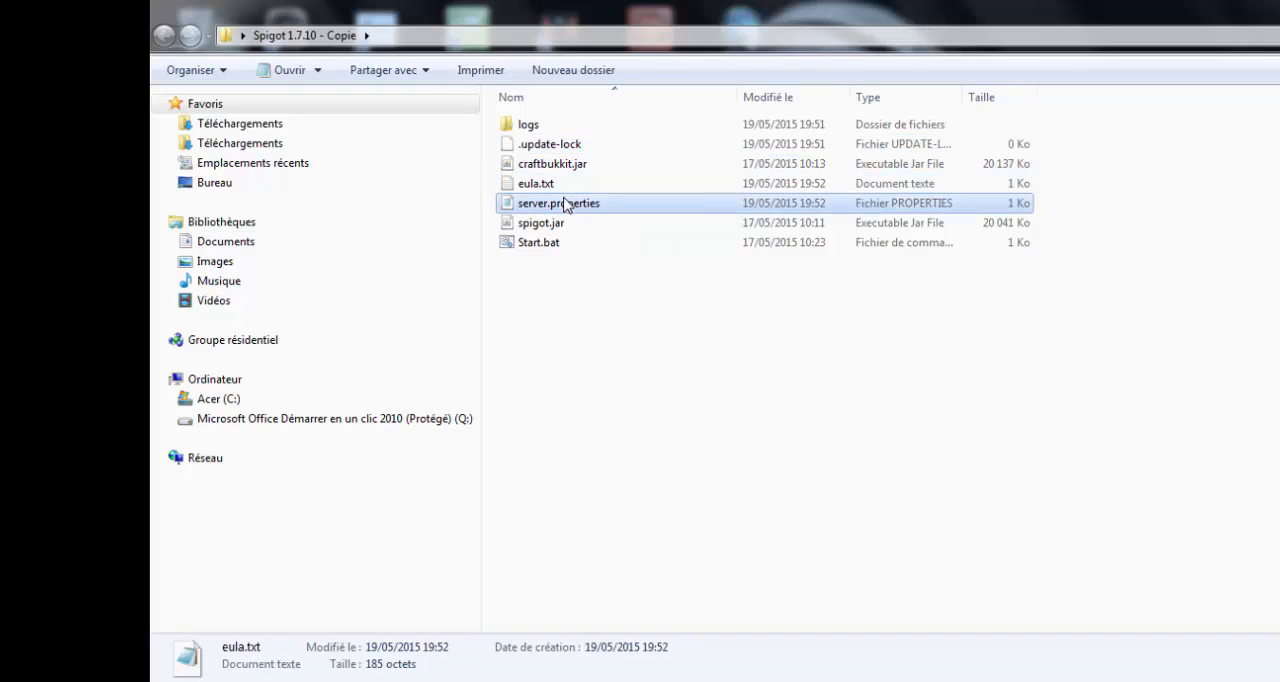
# - Accept the EULA by setting eula=true in eula.txt, and save and close the file
pyautogui.doubleClick(546, 186)
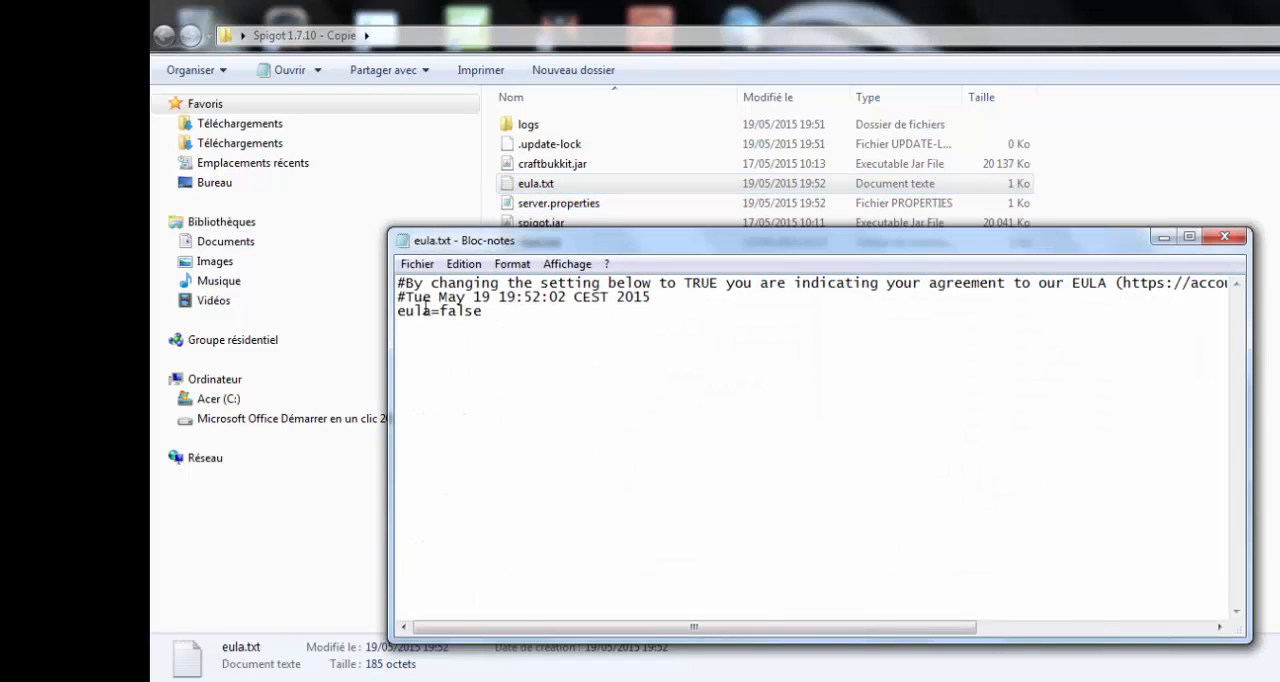
pyautogui.moveTo(404, 310); pyautogui.dragTo(496, 309)
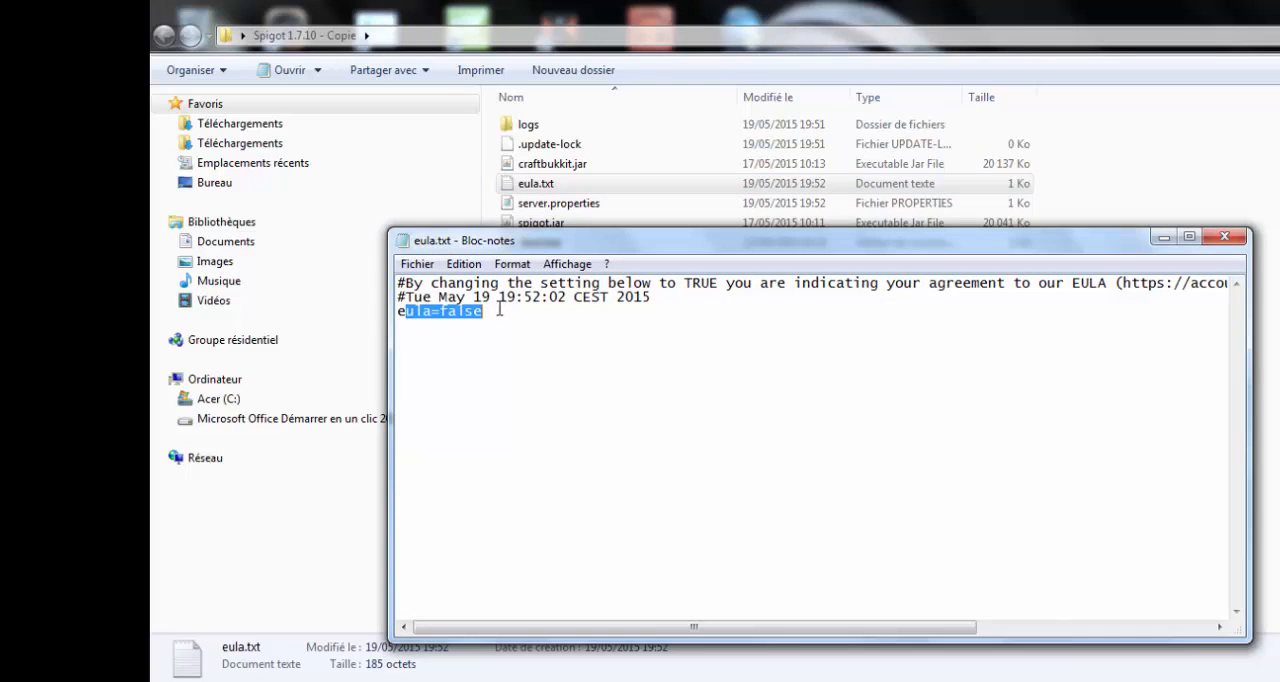
pyautogui.click(499, 310)
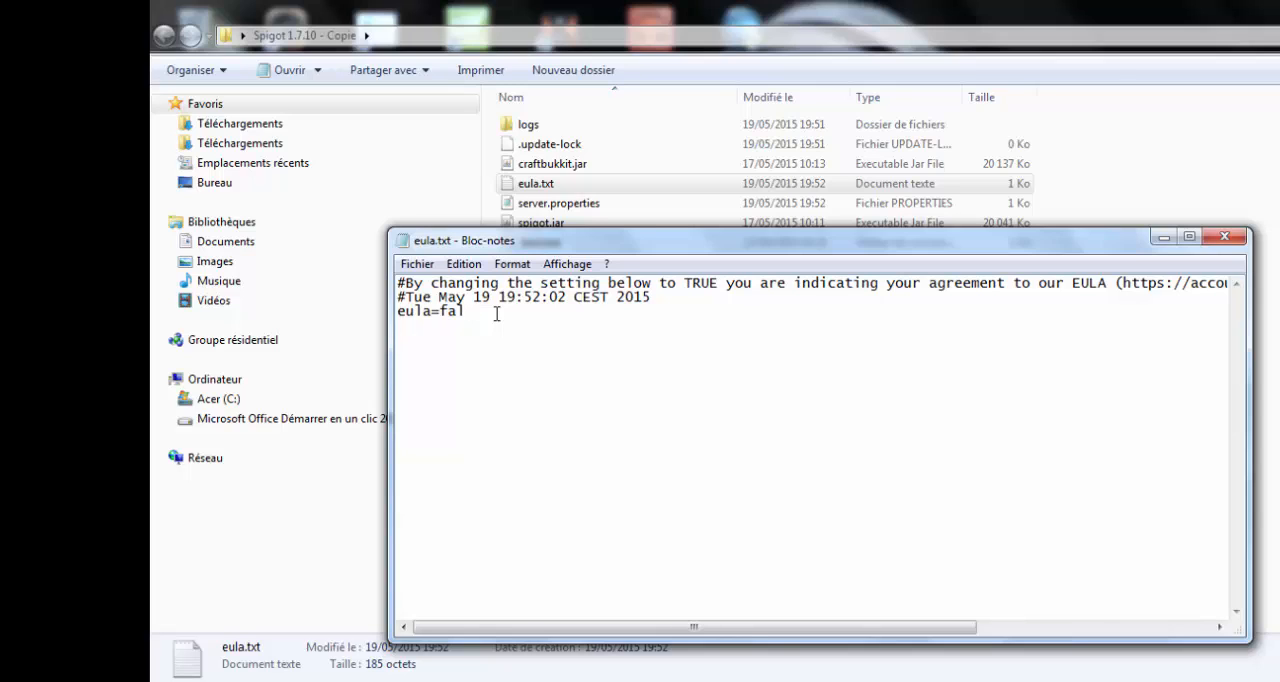
pyautogui.press('BackSpace')
pyautogui.press('BackSpace')
pyautogui.press('BackSpace')
pyautogui.write('true')
pyautogui.click(417, 264)
pyautogui.click(453, 327)
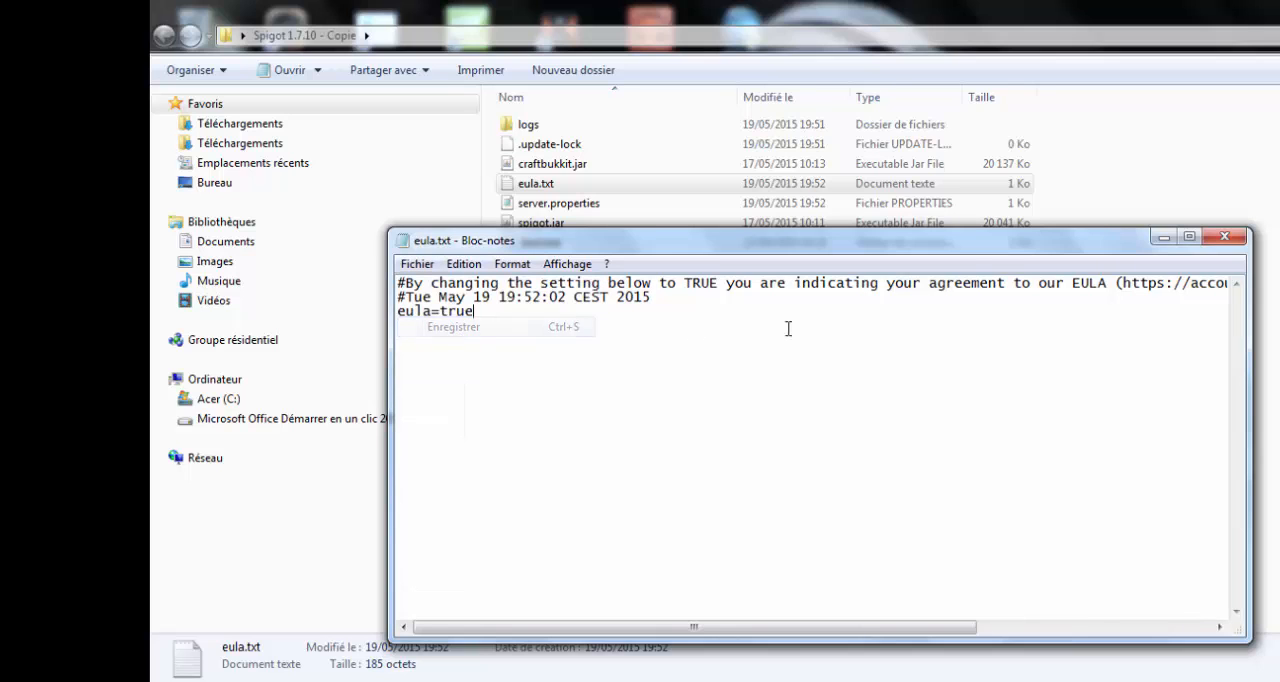
pyautogui.click(1226, 237)
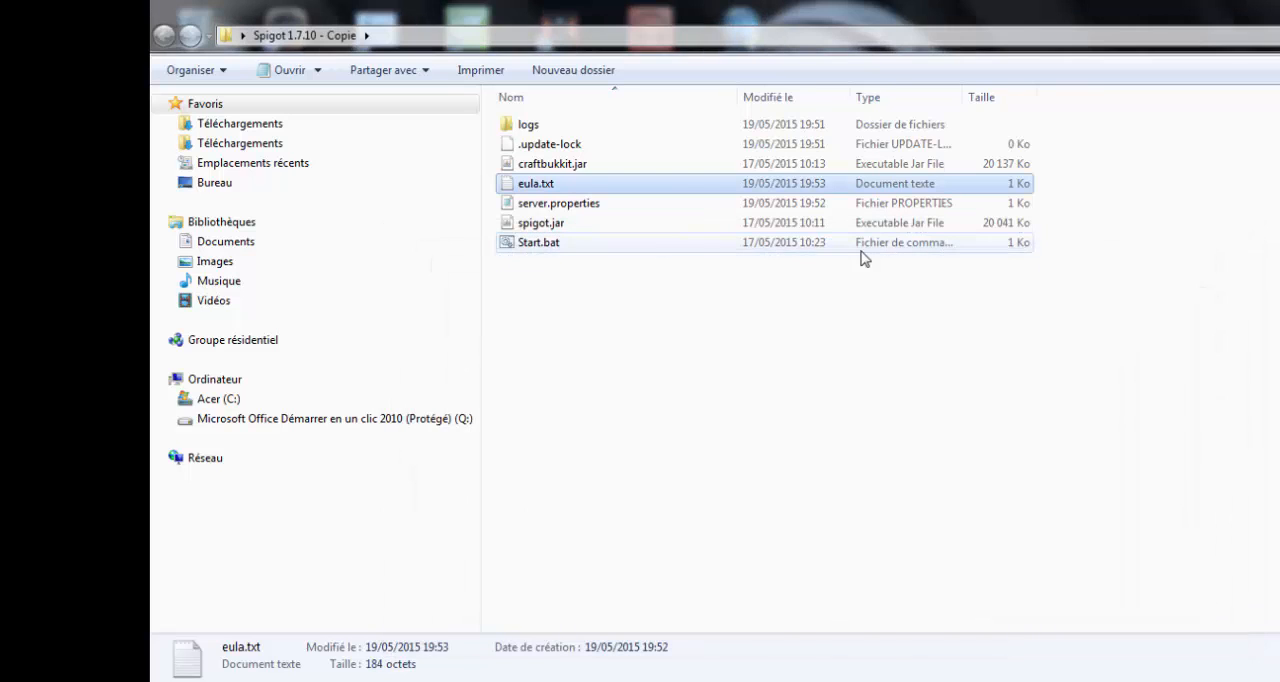
# - Launch the server from Start.bat with the EULA accepted, and move its console window clear of the file list
pyautogui.doubleClick(543, 245)
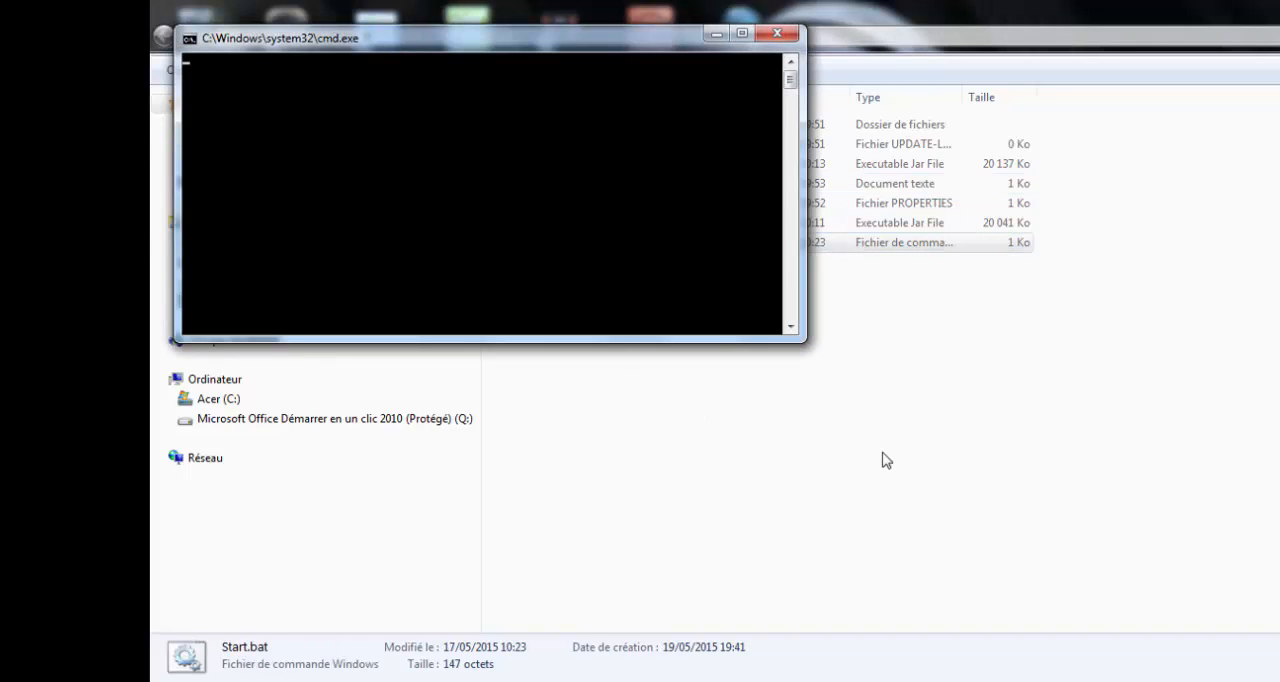
pyautogui.moveTo(663, 48); pyautogui.dragTo(893, 307)
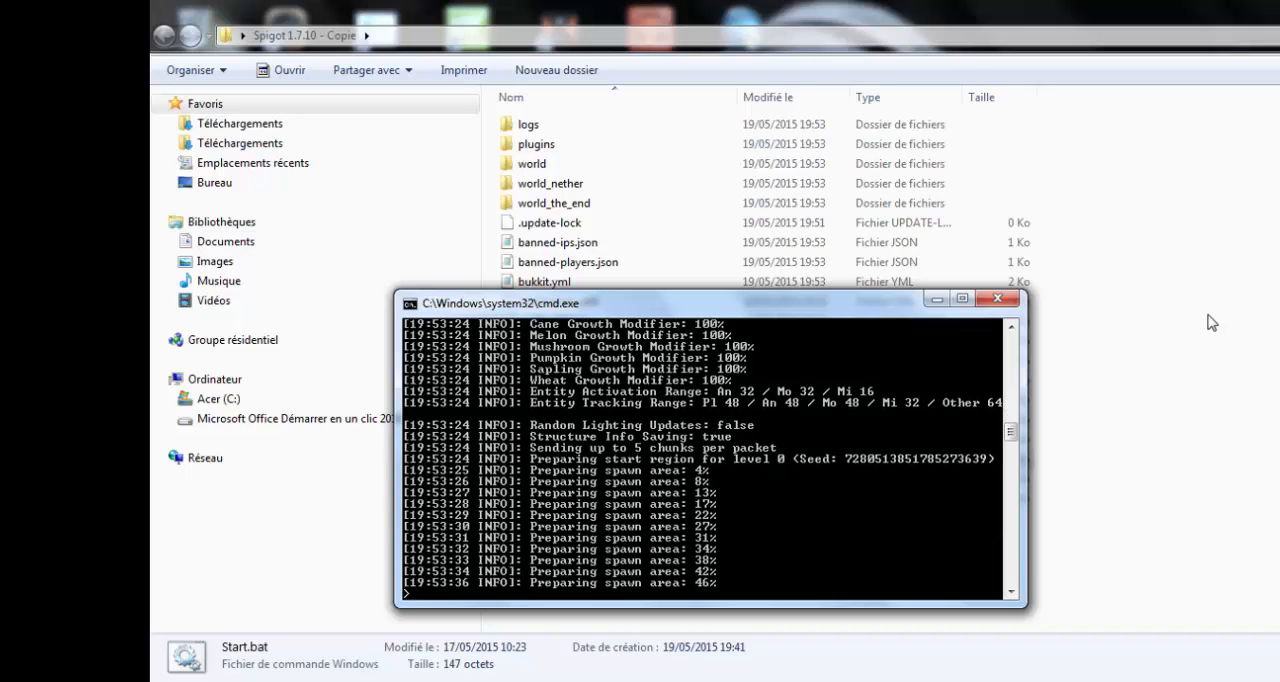
# - Move the server console clear of the file list and examine the contents of the logs folder
pyautogui.moveTo(893, 305); pyautogui.dragTo(1165, 345)
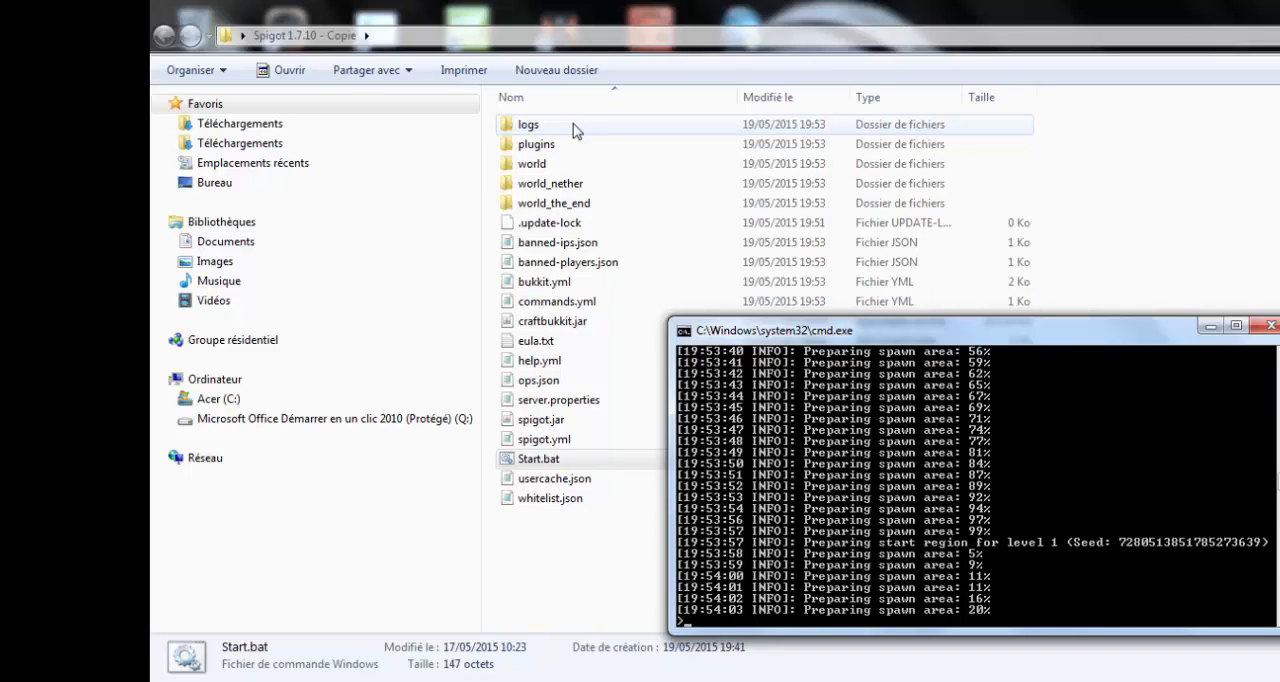
pyautogui.doubleClick(575, 126)
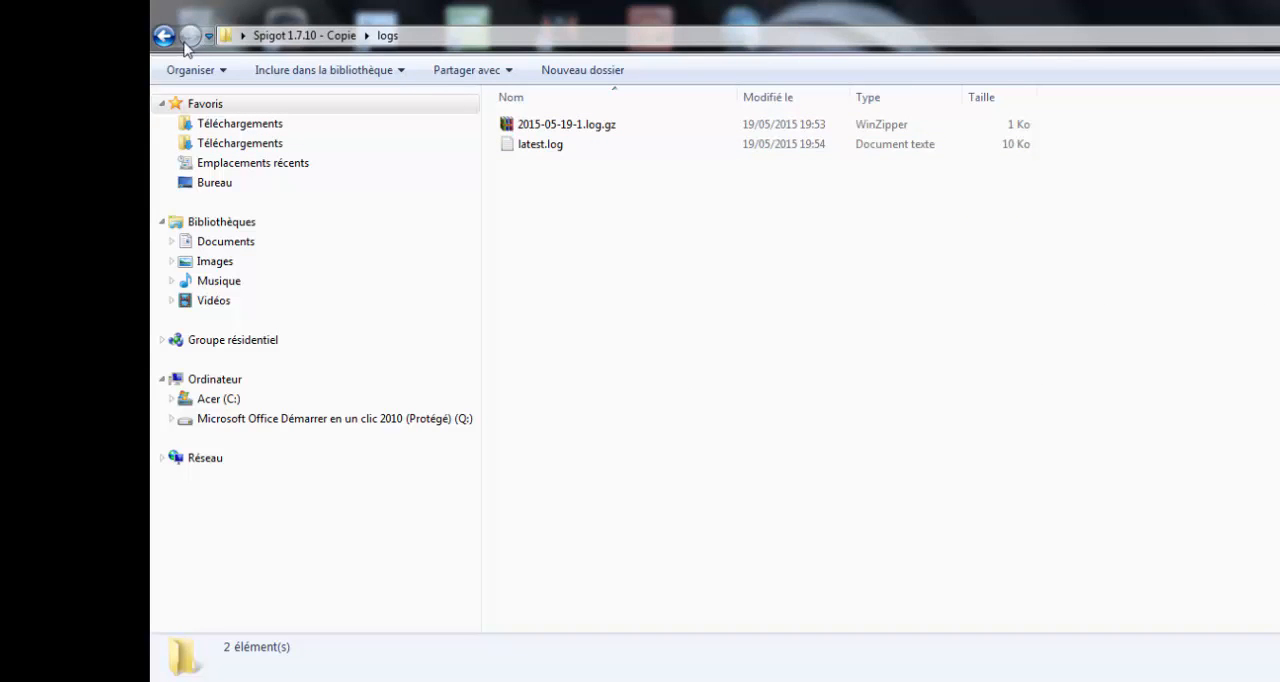
pyautogui.click(164, 37)
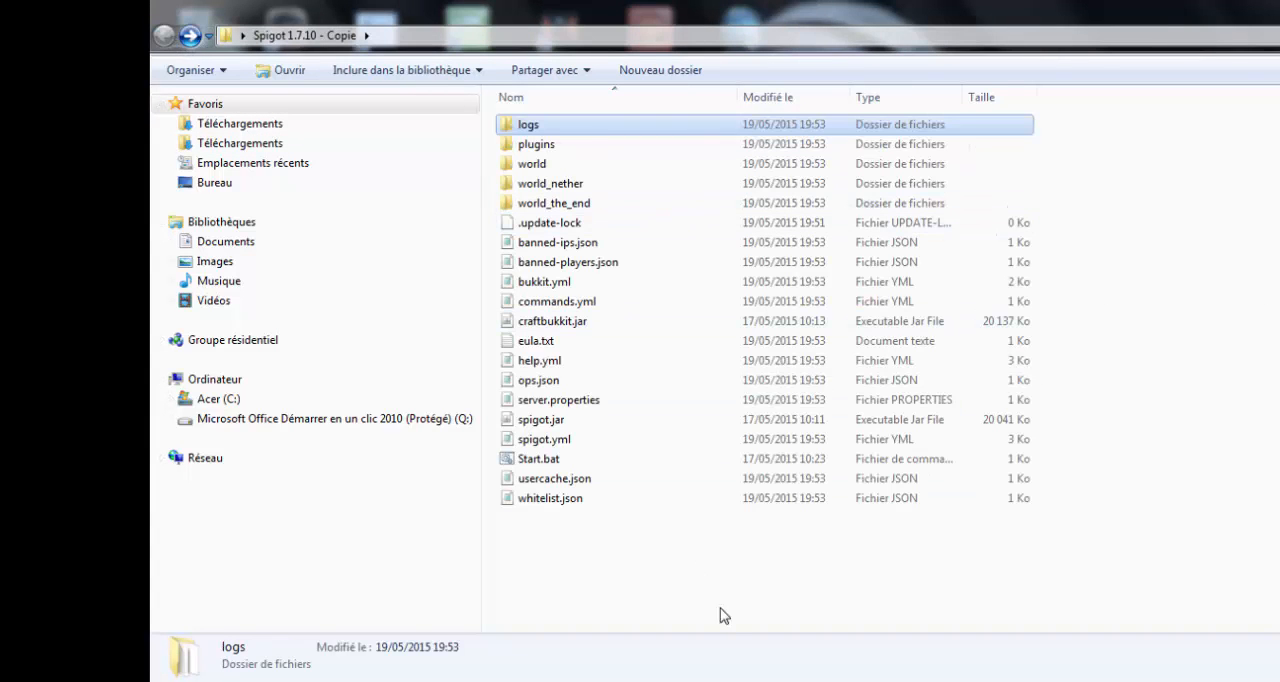
pyautogui.hotkey('alt', 'Tab')
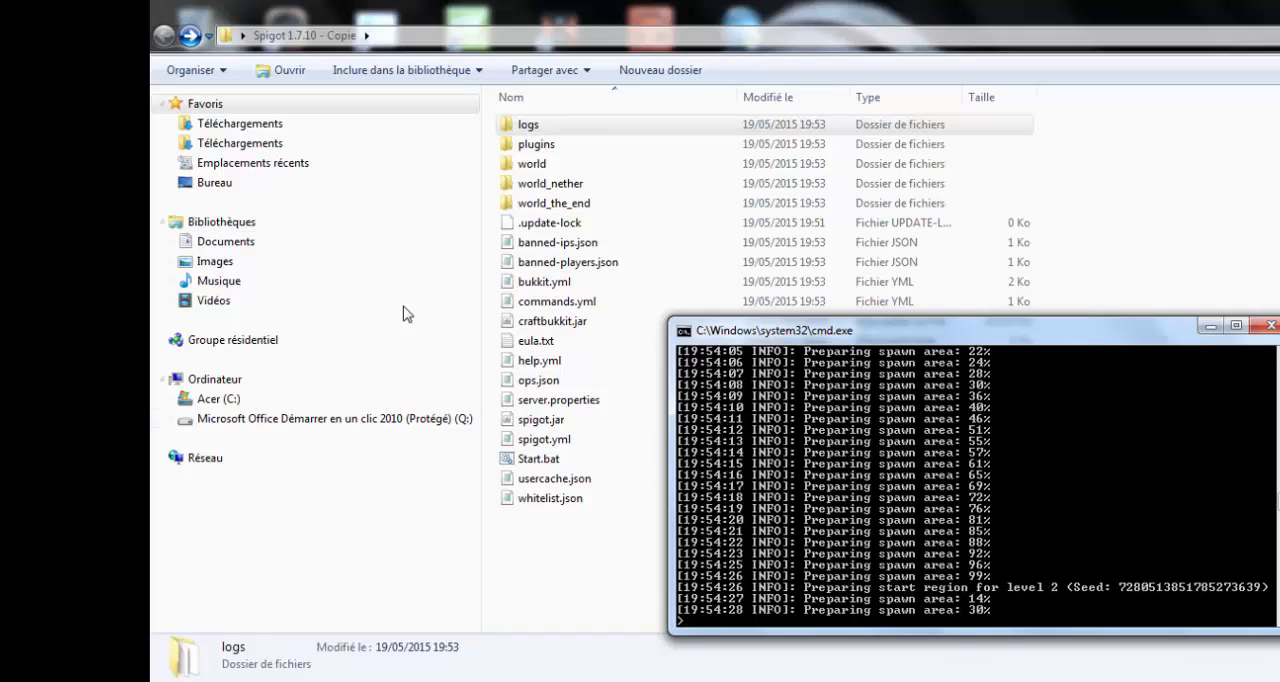
# - Examine the plugins folder and its PluginMetrics subfolder, and return to the main server folder
pyautogui.doubleClick(585, 150)
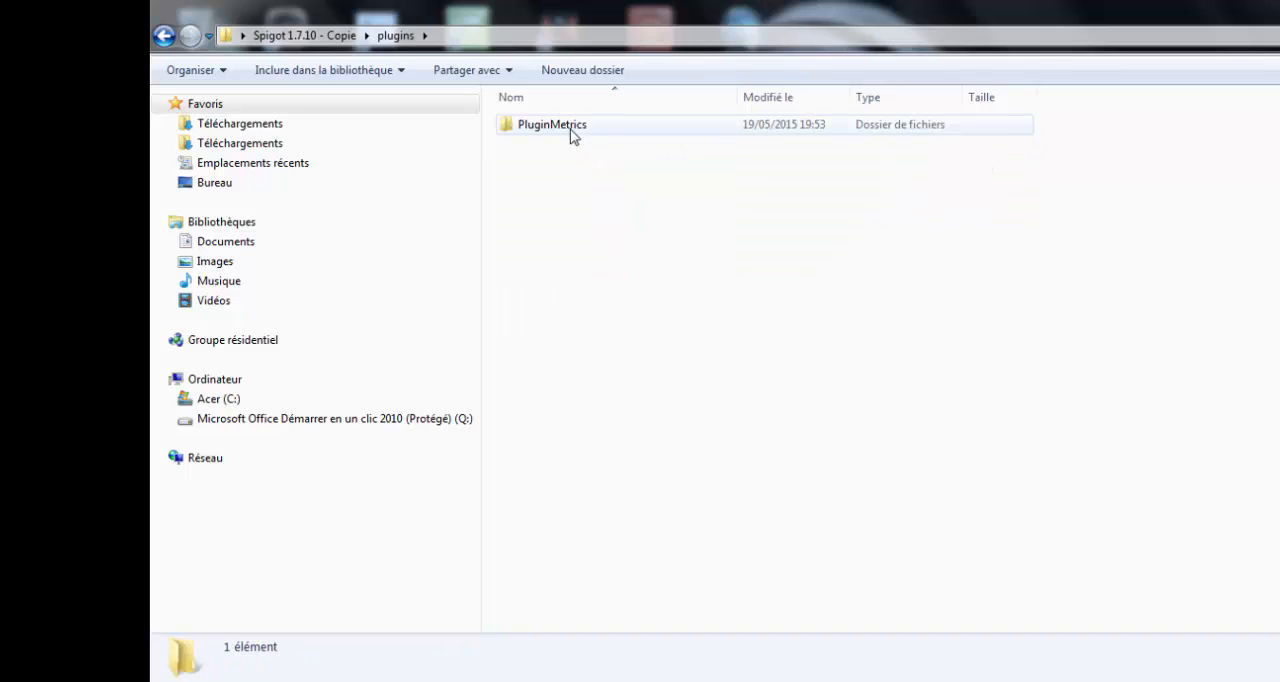
pyautogui.click(632, 131)
pyautogui.doubleClick(632, 133)
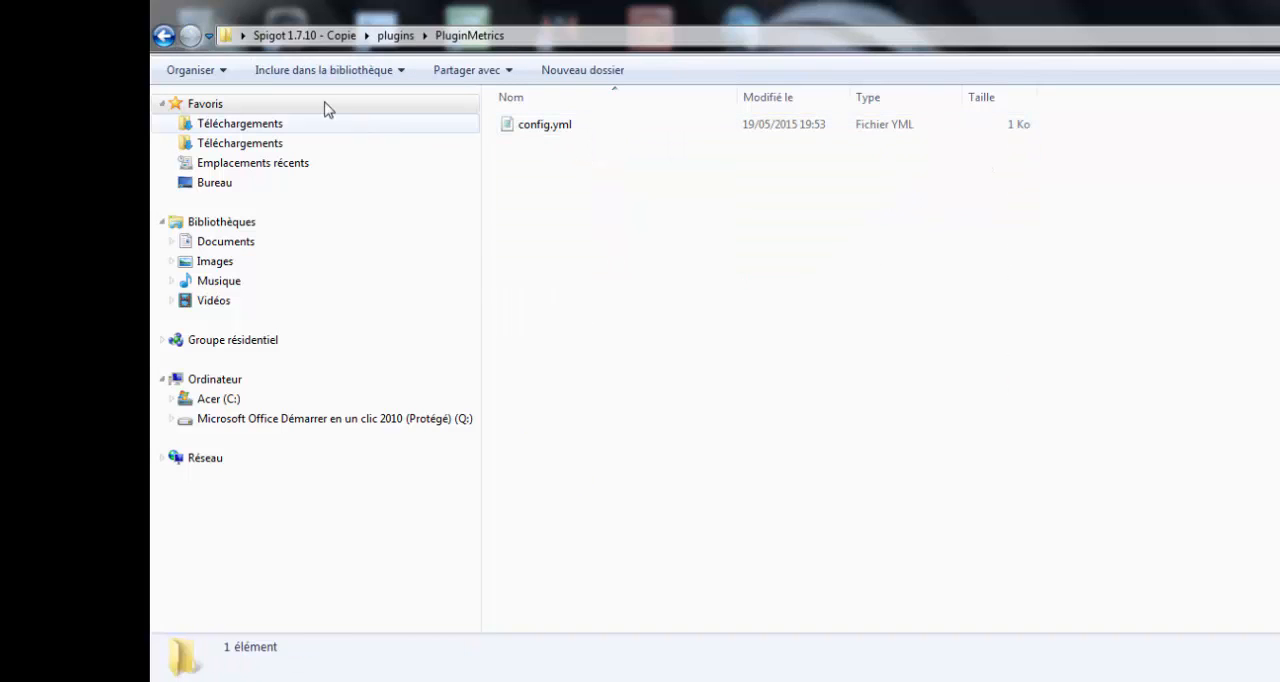
pyautogui.press('BackSpace')
pyautogui.press('BackSpace')
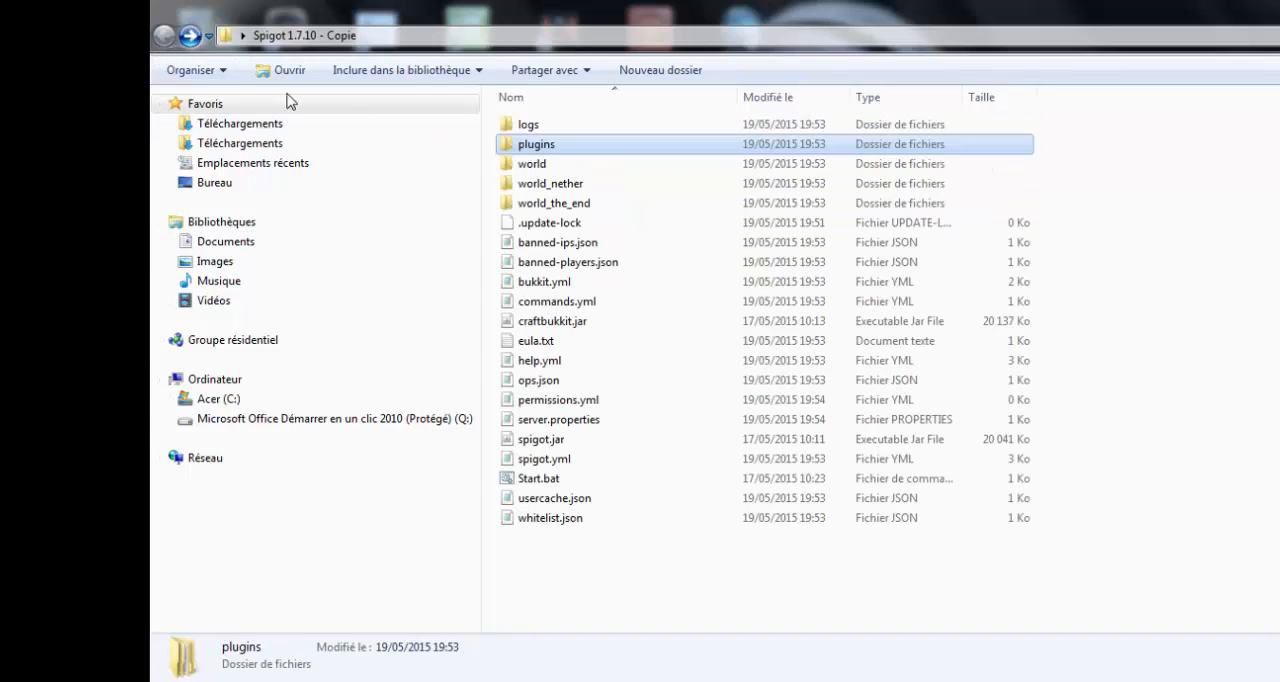
# - Check the console's startup progress and review the generated world, world_nether and world_the_end folders
pyautogui.click(598, 166)
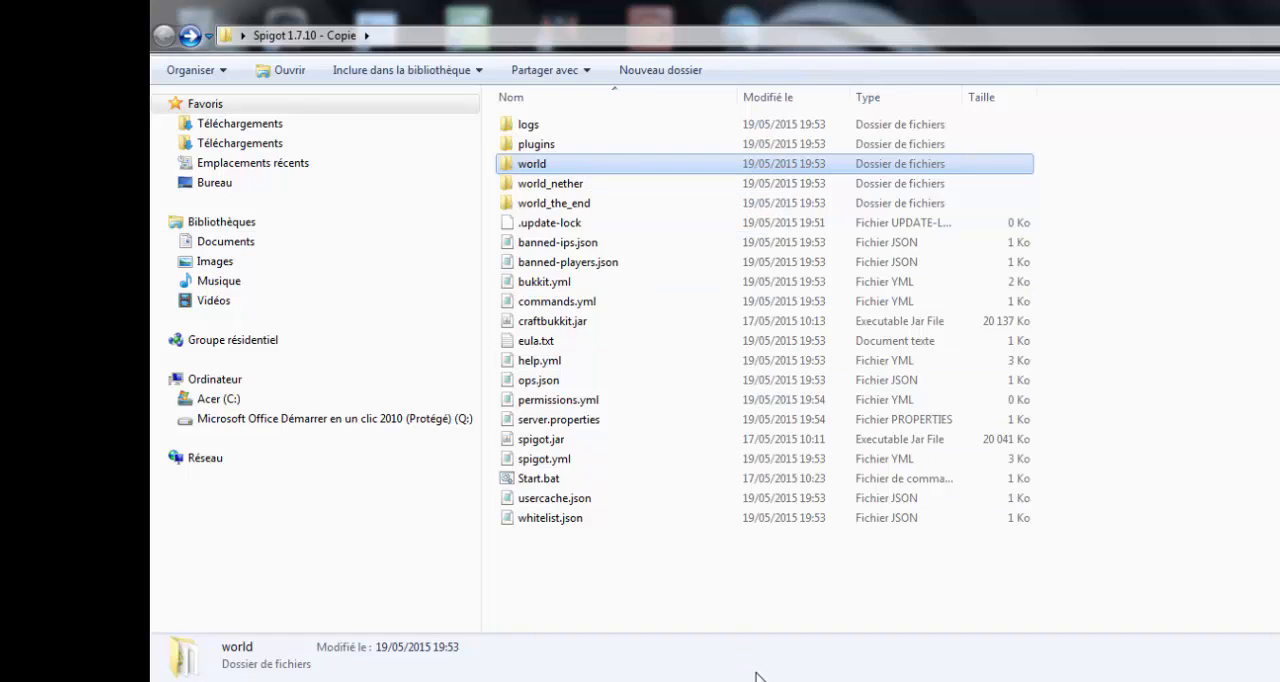
pyautogui.click(852, 680)
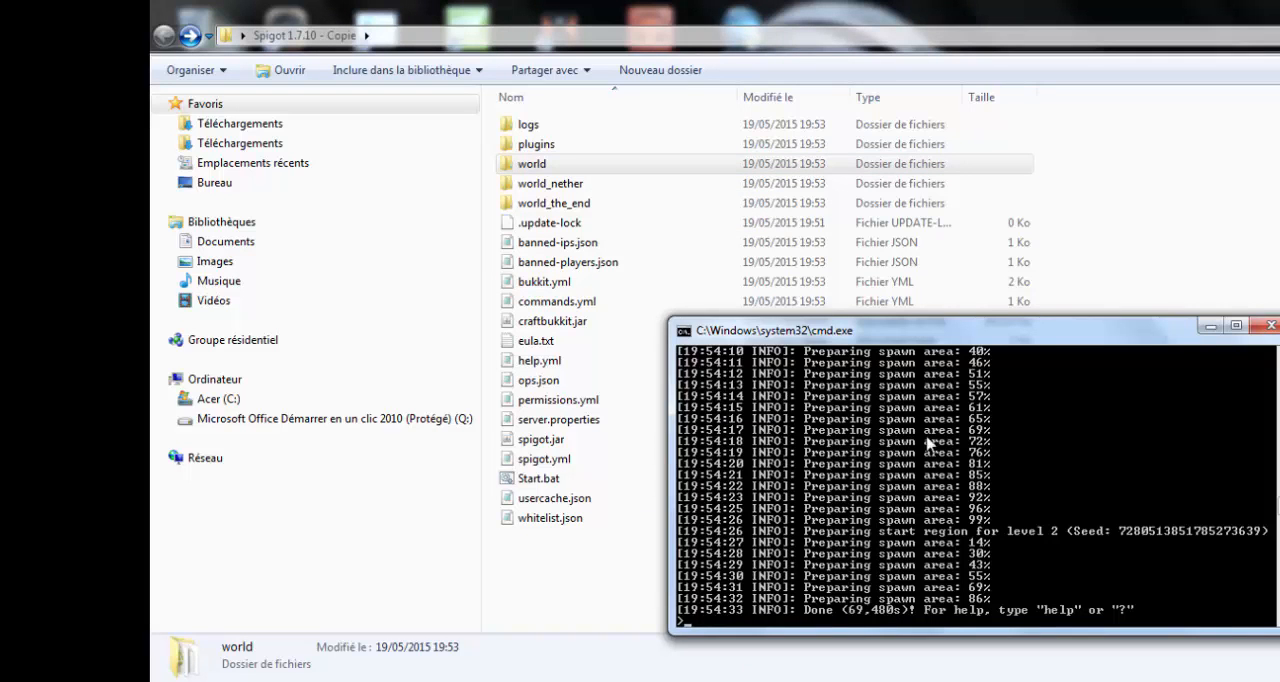
pyautogui.click(571, 166)
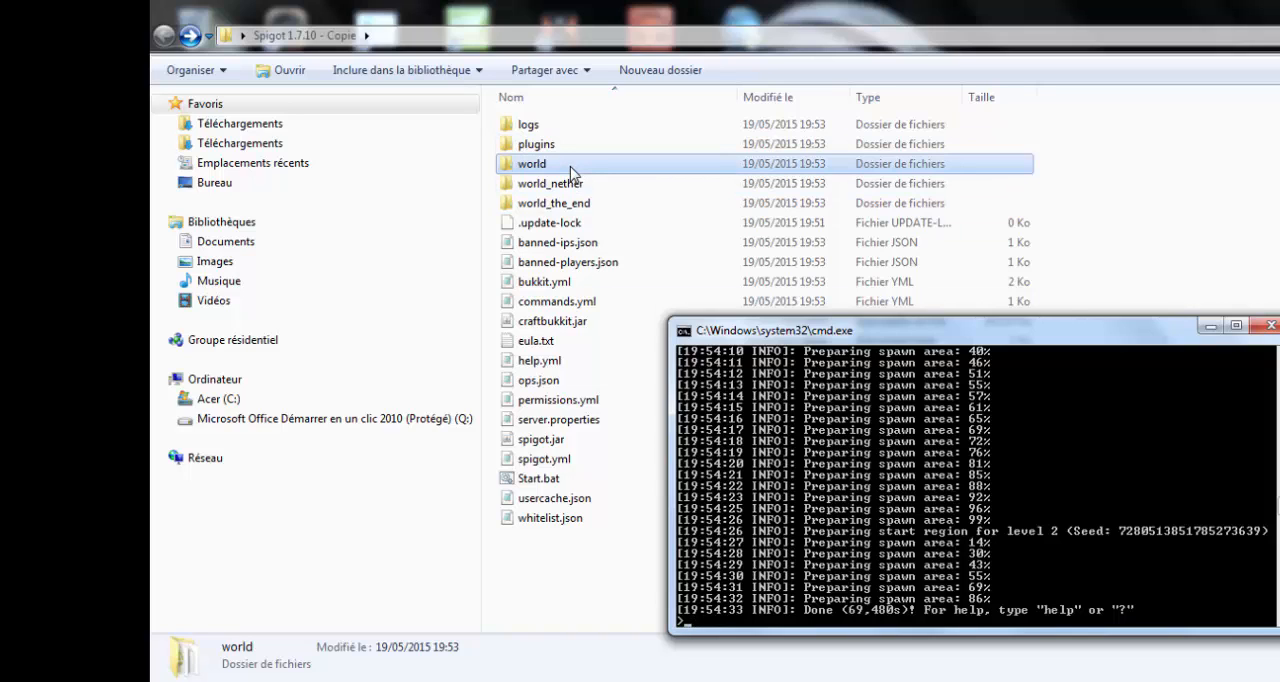
pyautogui.click(580, 185)
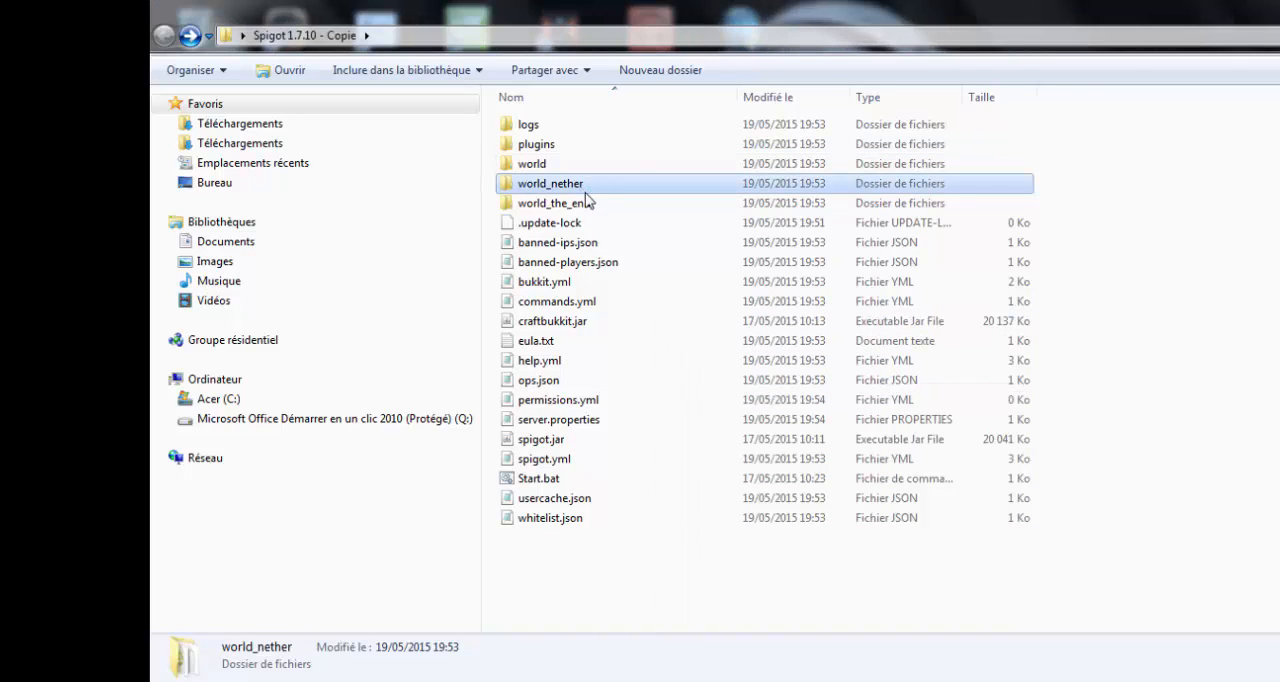
pyautogui.click(589, 205)
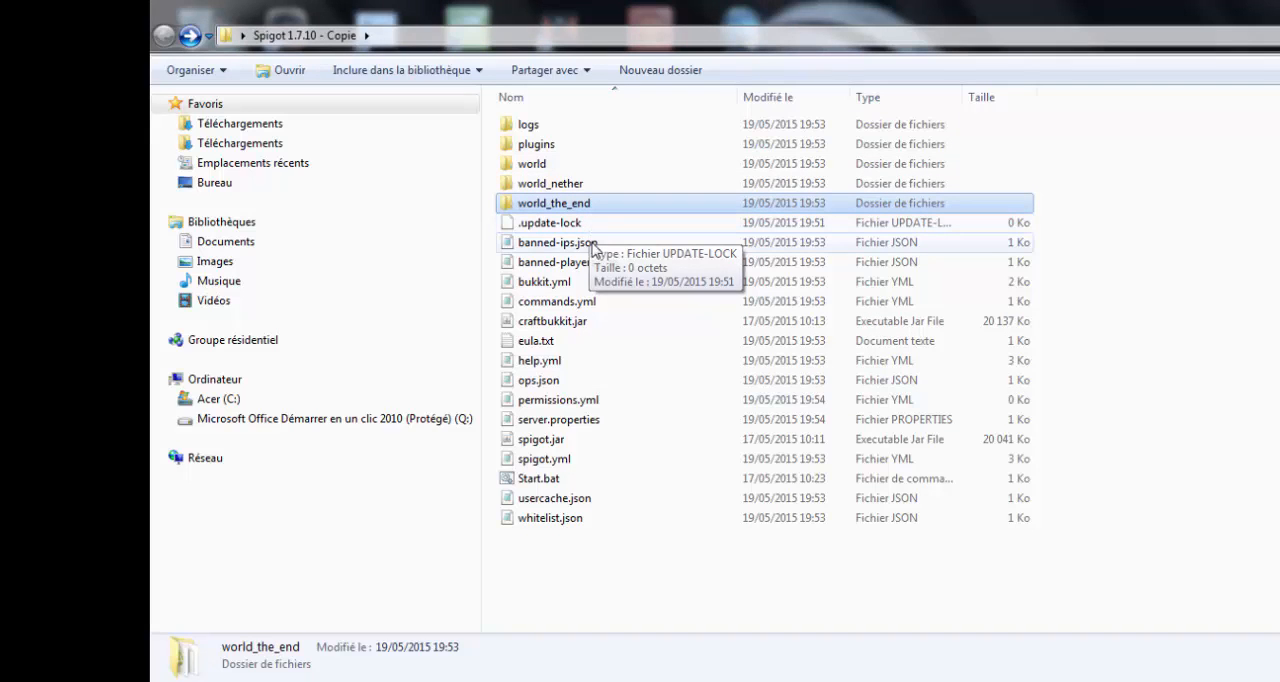
# - Review banned-ips.json, banned-players.json, bukkit.yml, commands.yml and server.properties in the file list, dismissing the Windows colour scheme prompt
pyautogui.click(596, 246)
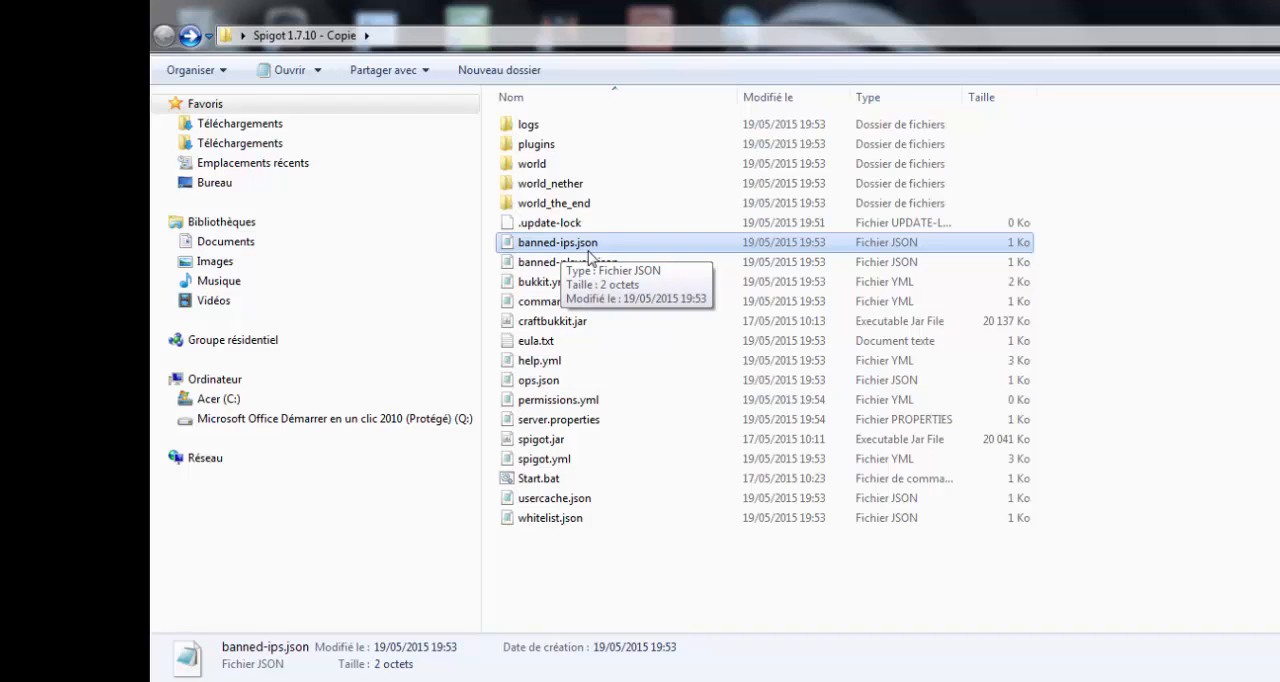
pyautogui.click(575, 266)
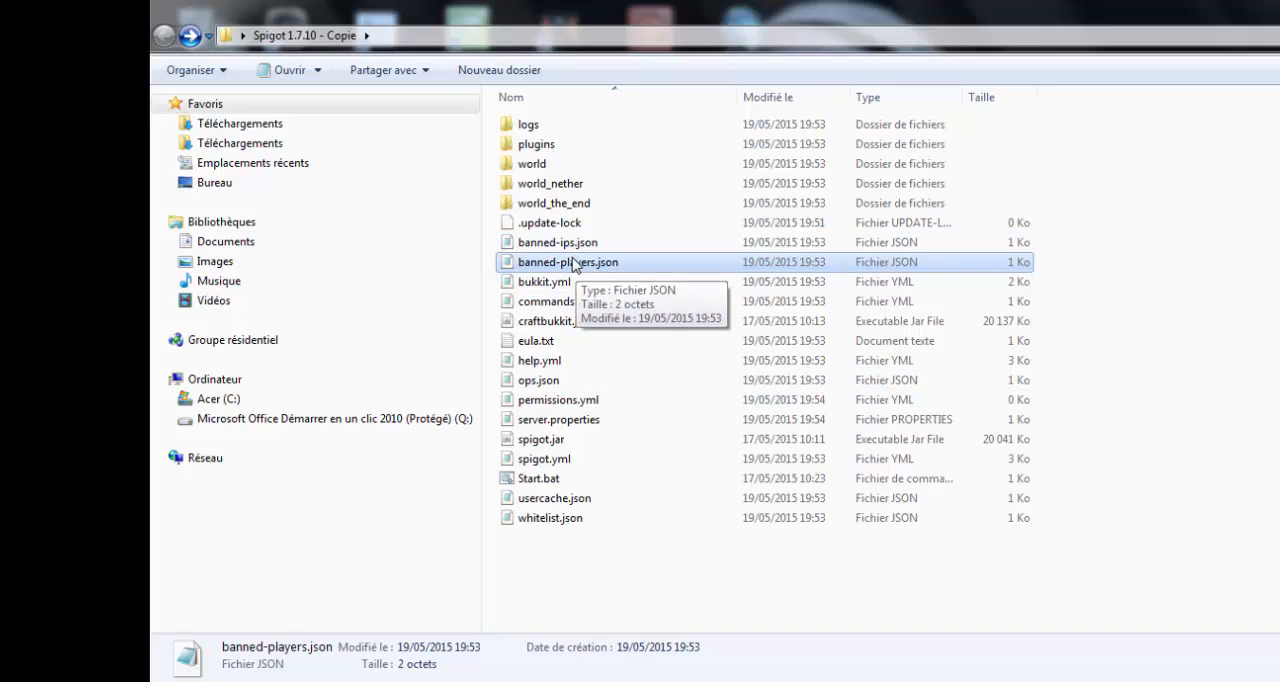
pyautogui.doubleClick(565, 285)
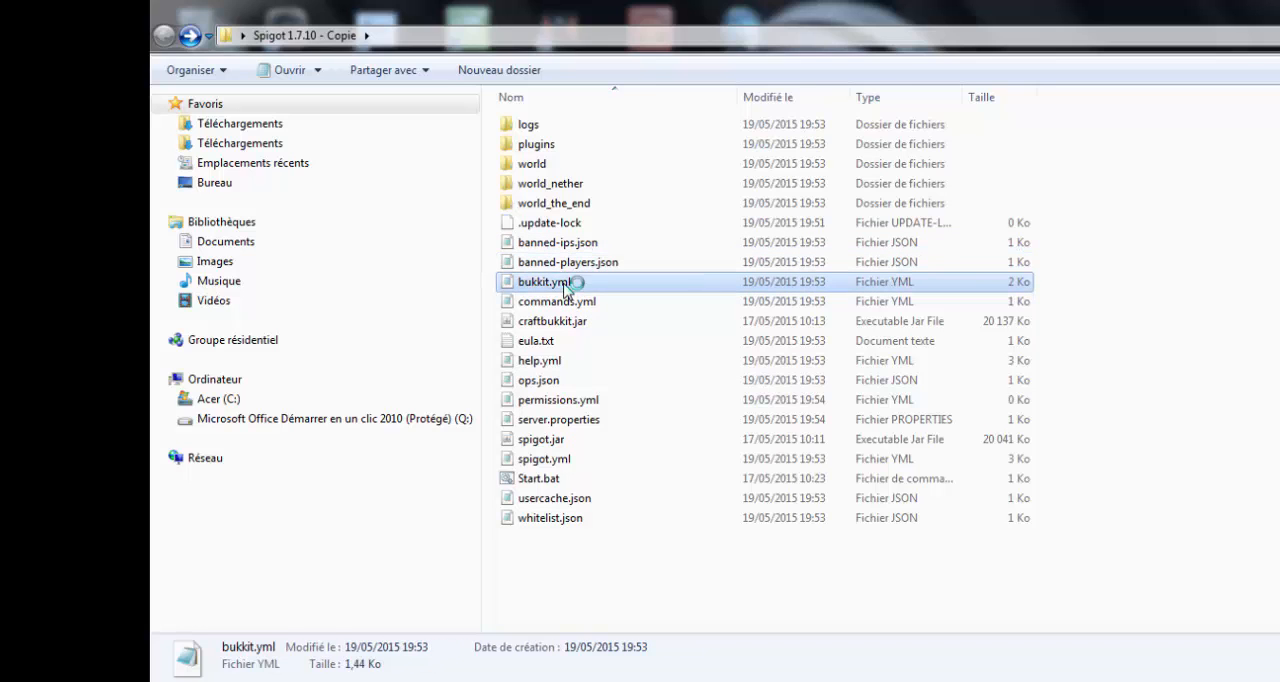
pyautogui.click(574, 305)
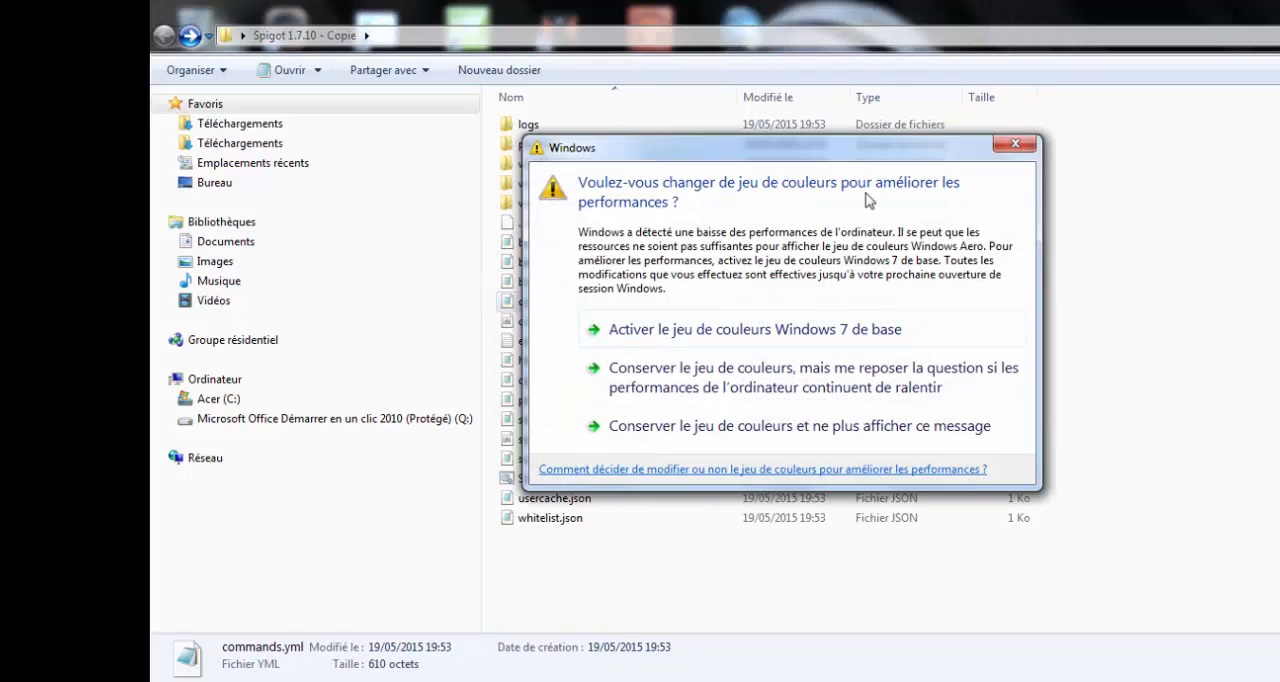
pyautogui.click(1014, 143)
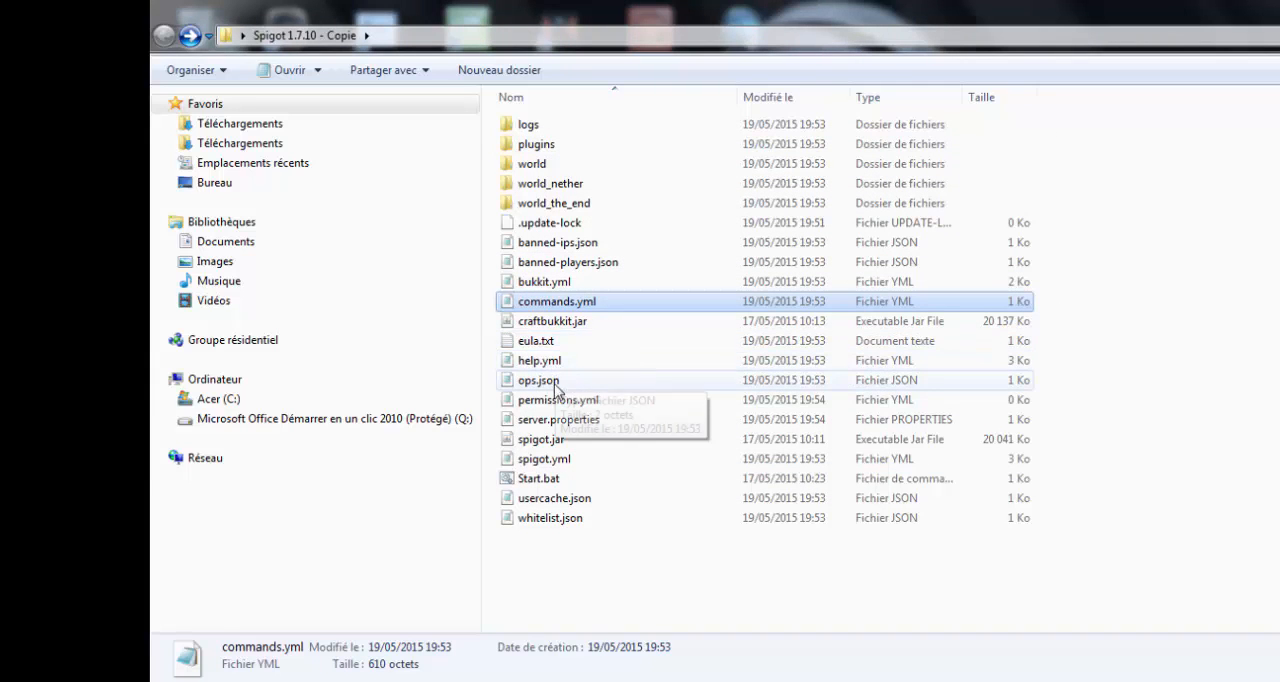
pyautogui.click(566, 424)
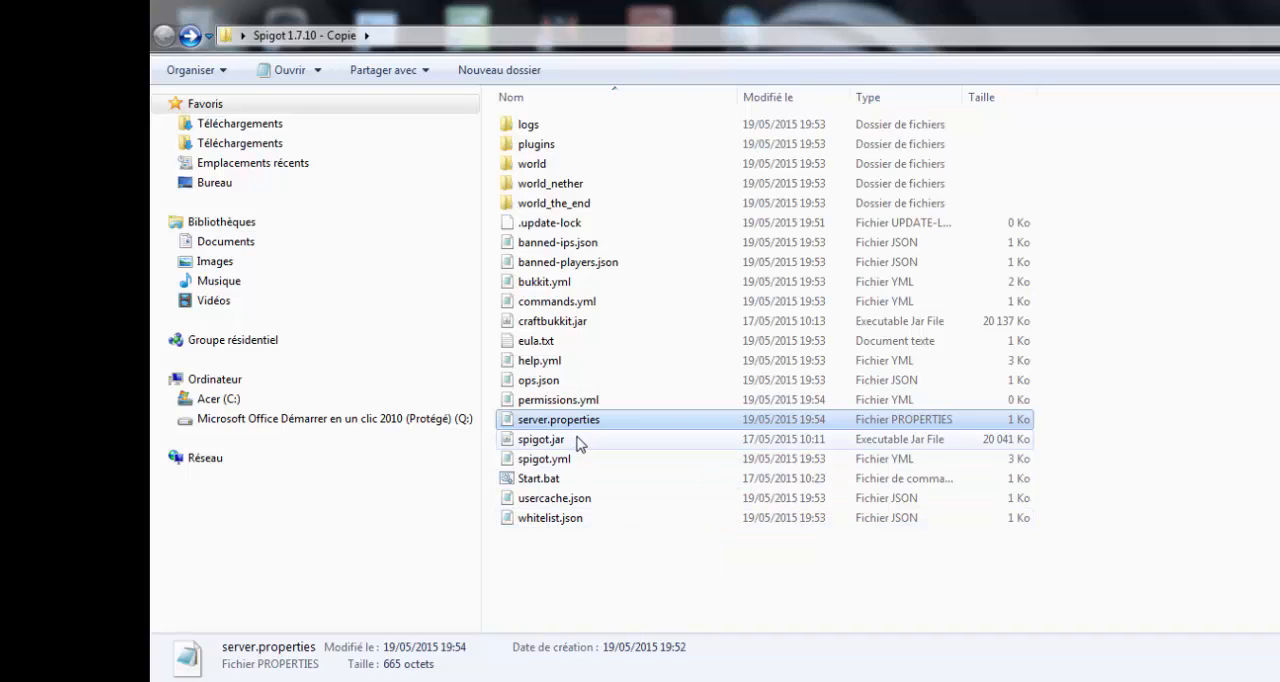
# - Shut down the server with the stop command in its console, and dismiss the console once the server has stopped
pyautogui.hotkey('alt', 'Tab')
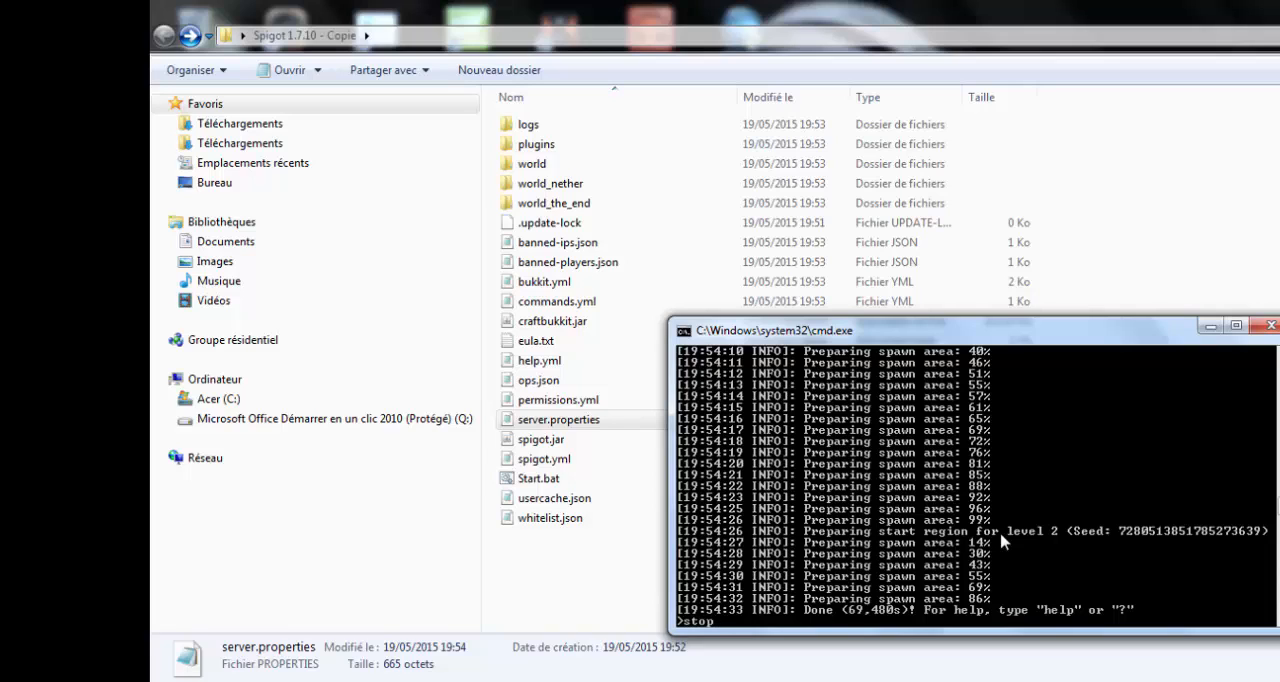
pyautogui.press('Return')
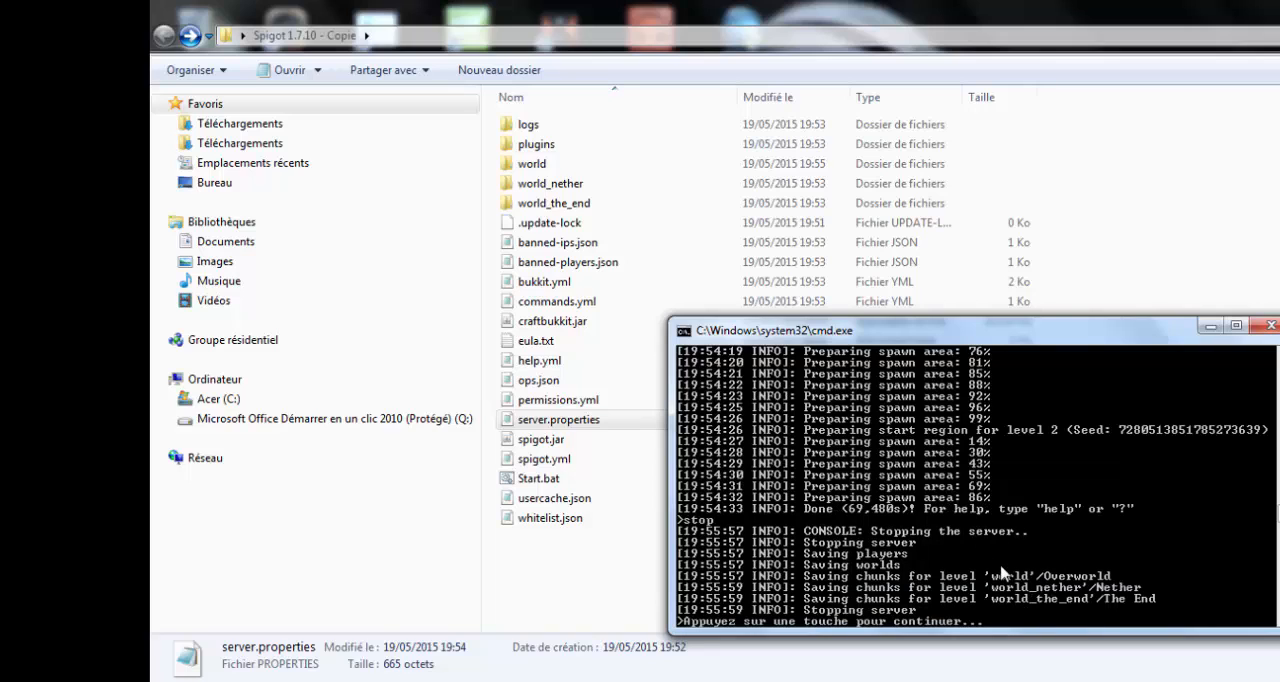
pyautogui.press('Return')
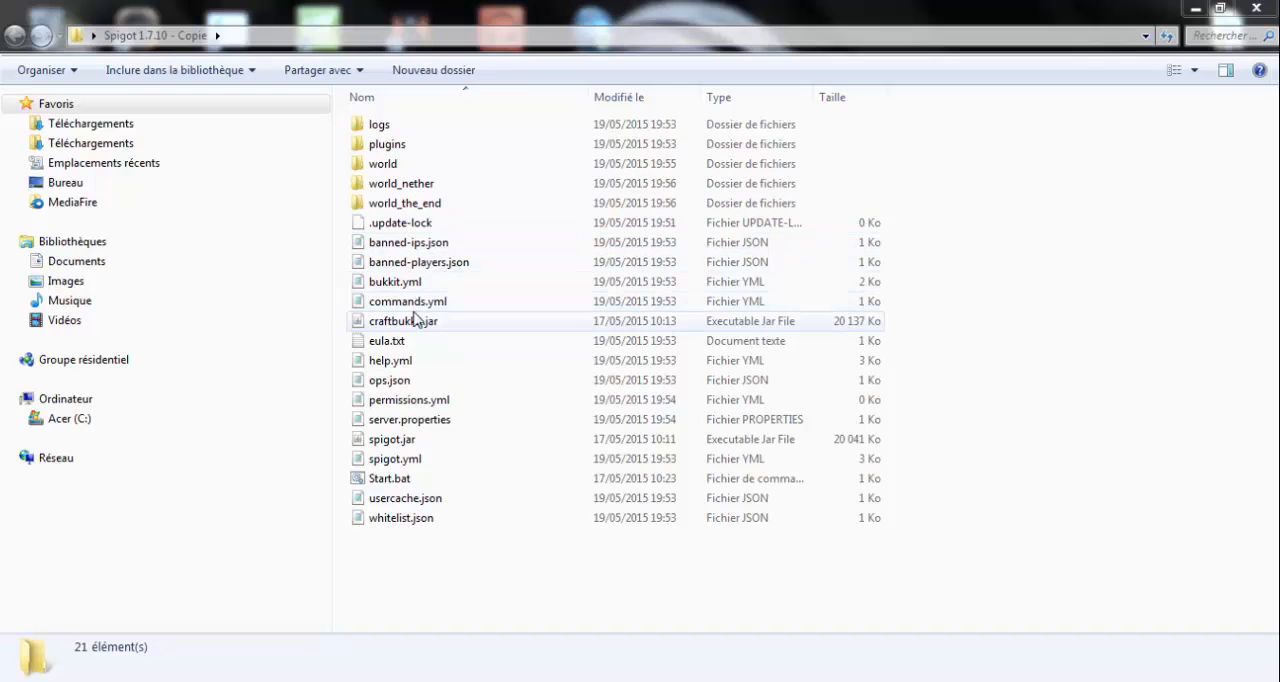
# - Open server.properties from the server folder for editing in Notepad++
pyautogui.click(401, 424)
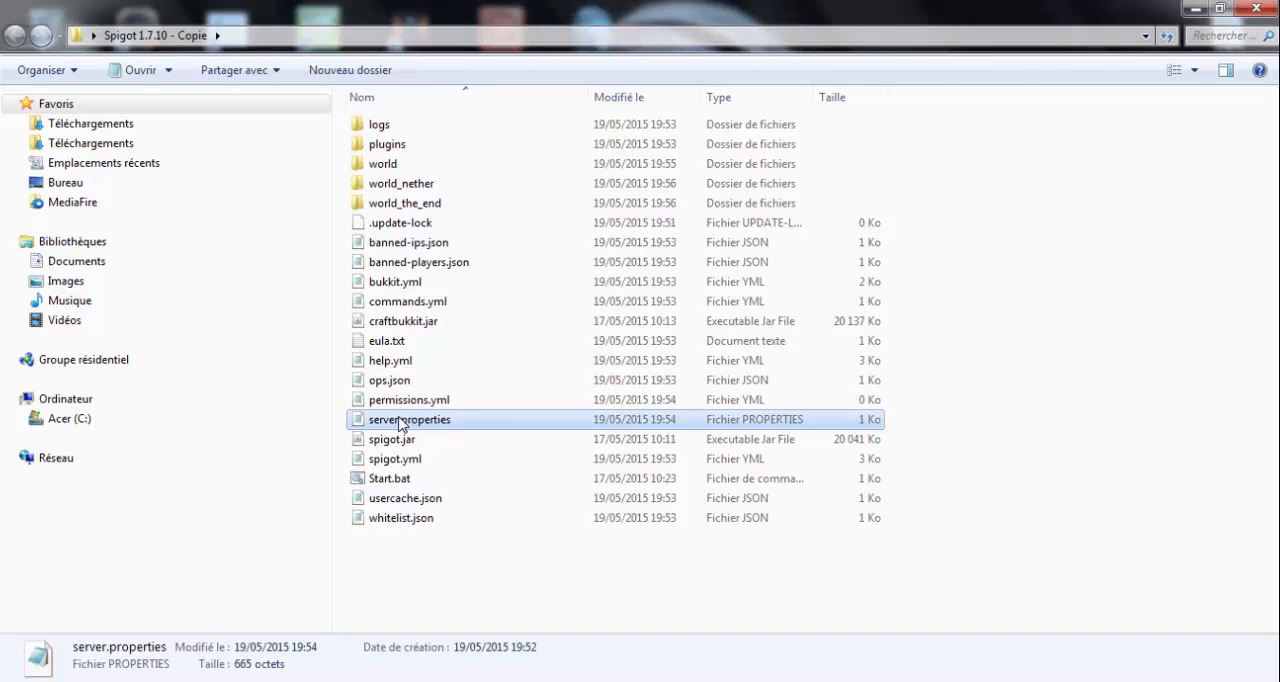
pyautogui.rightClick(401, 424)
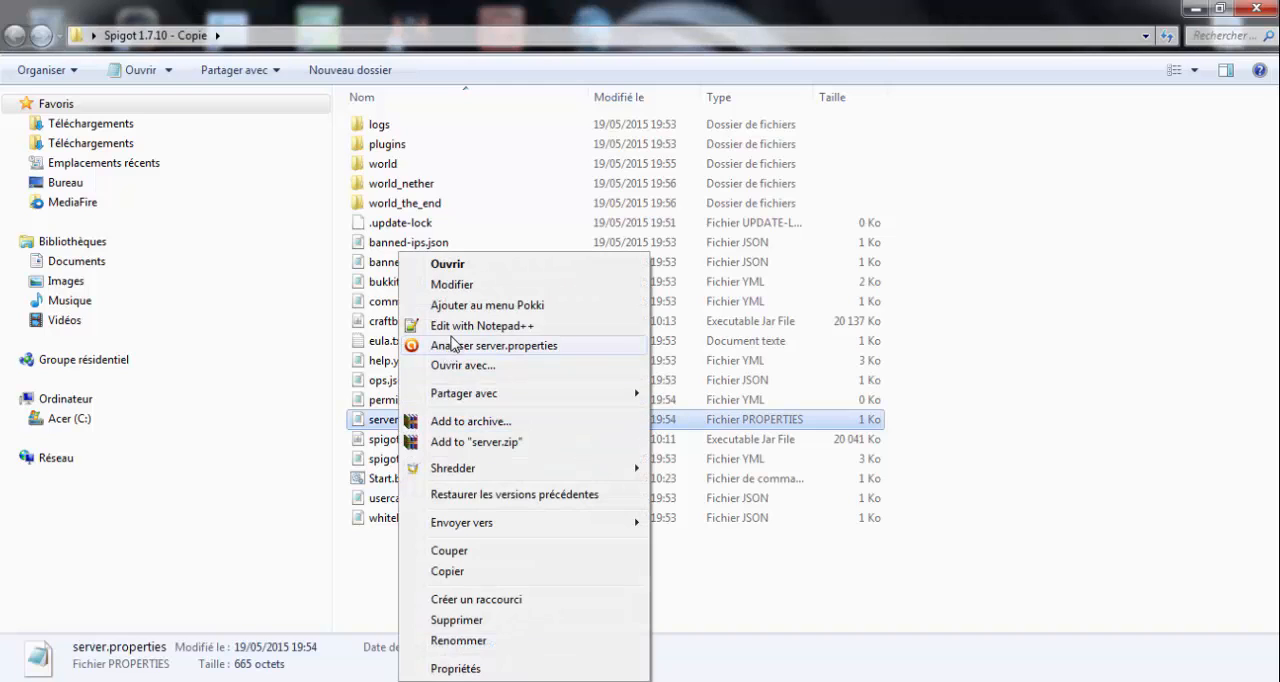
pyautogui.click(456, 328)
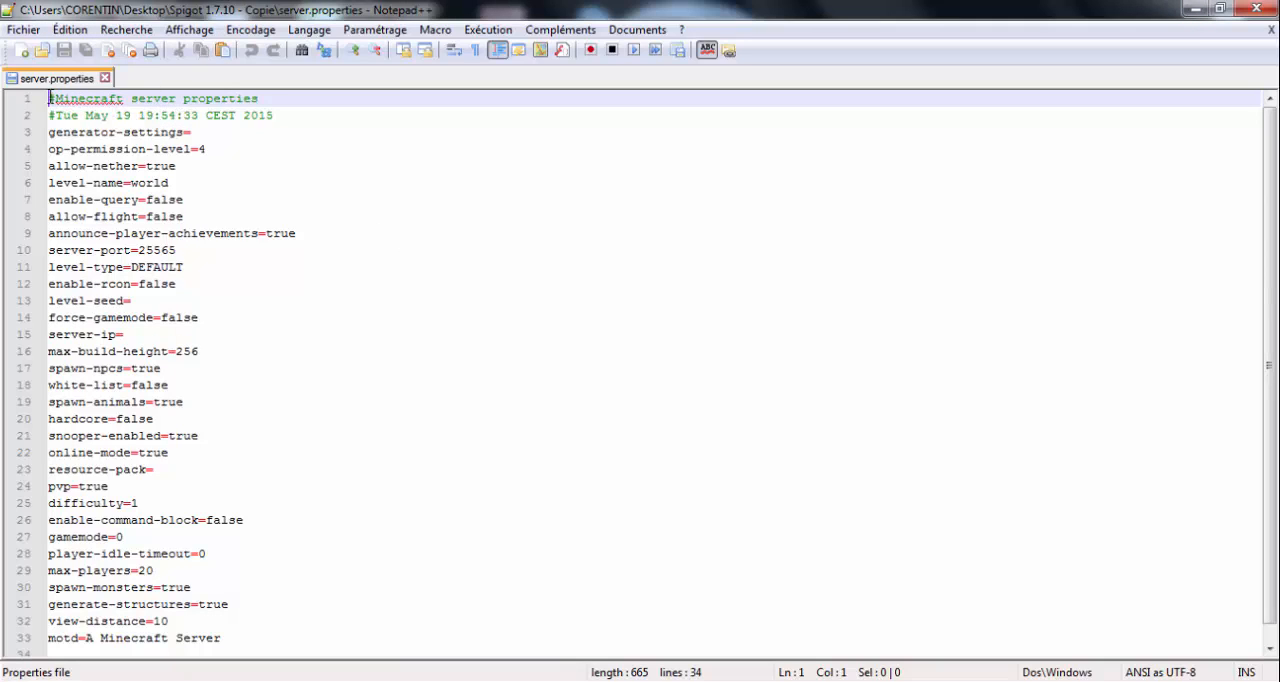
# - Examine the two # comment lines at the head of server.properties and the generator-settings line below them
pyautogui.moveTo(50, 100); pyautogui.dragTo(274, 116)
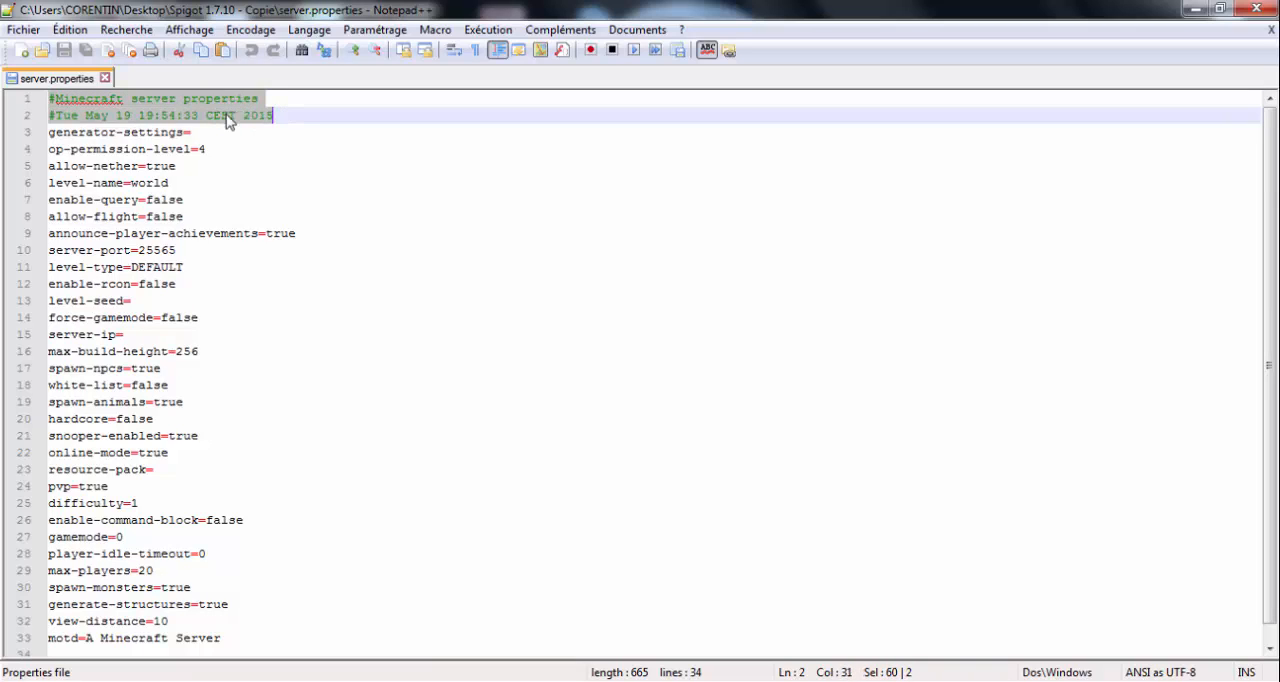
pyautogui.click(59, 117)
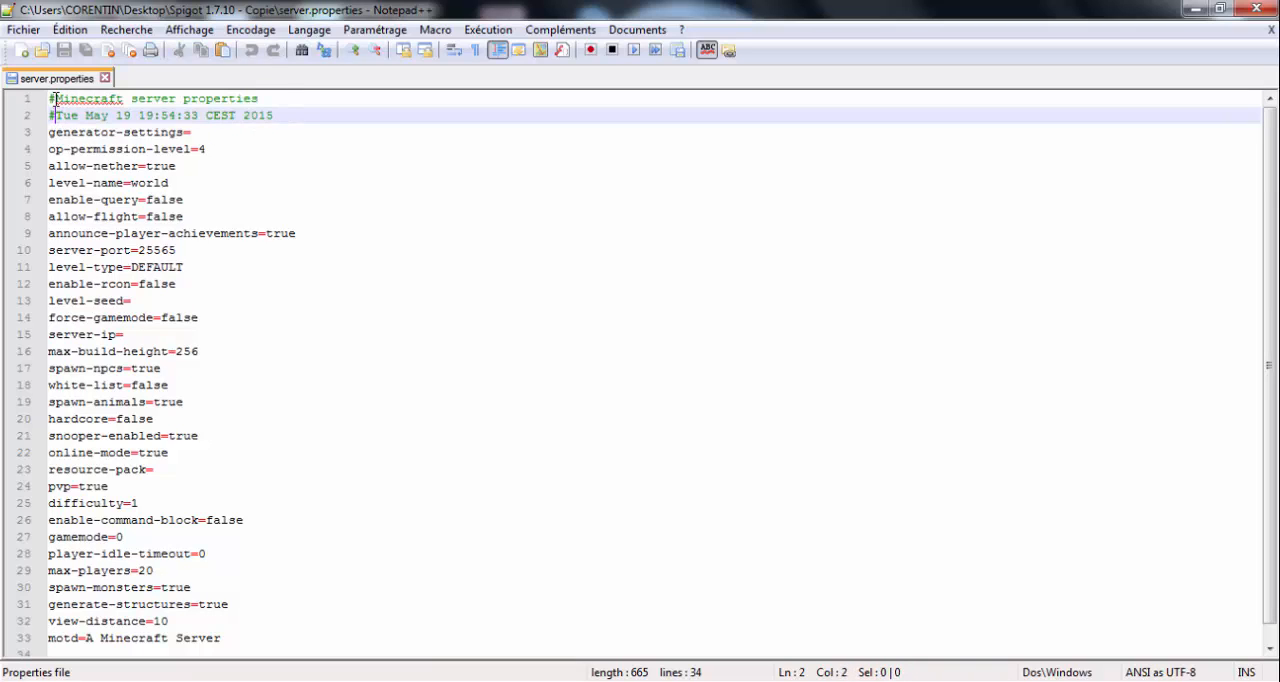
pyautogui.click(56, 100)
pyautogui.click(196, 132)
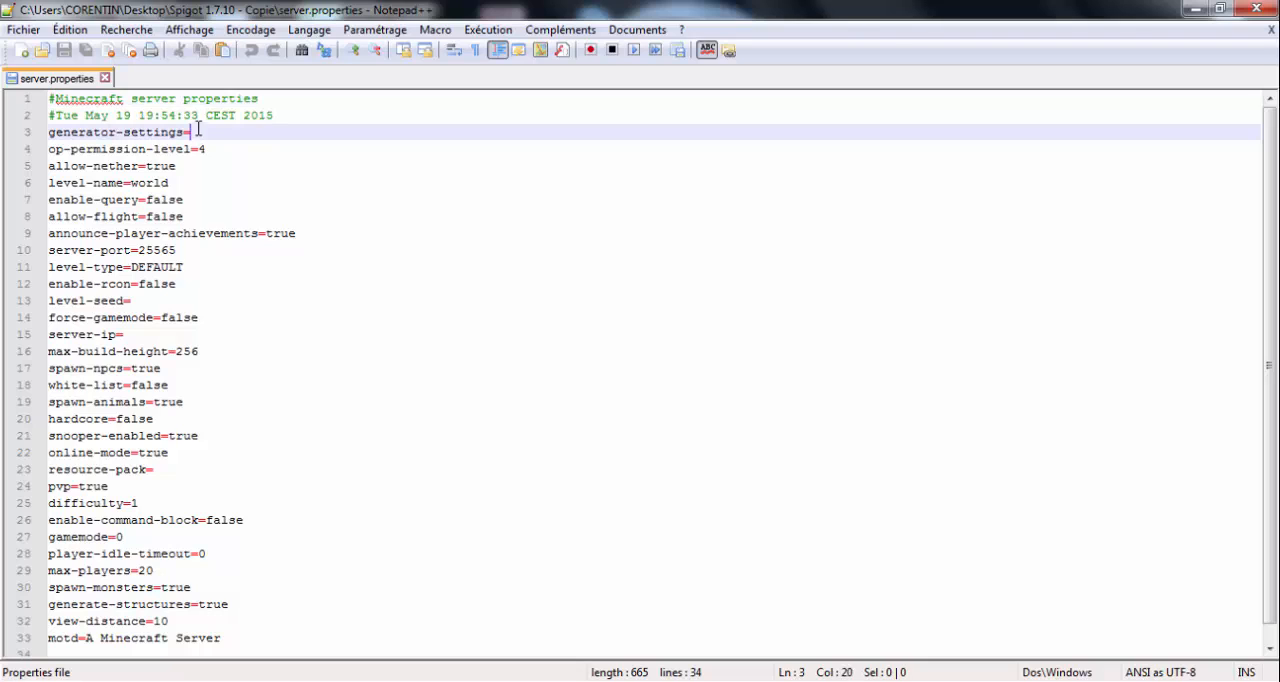
pyautogui.click(57, 115)
pyautogui.click(56, 99)
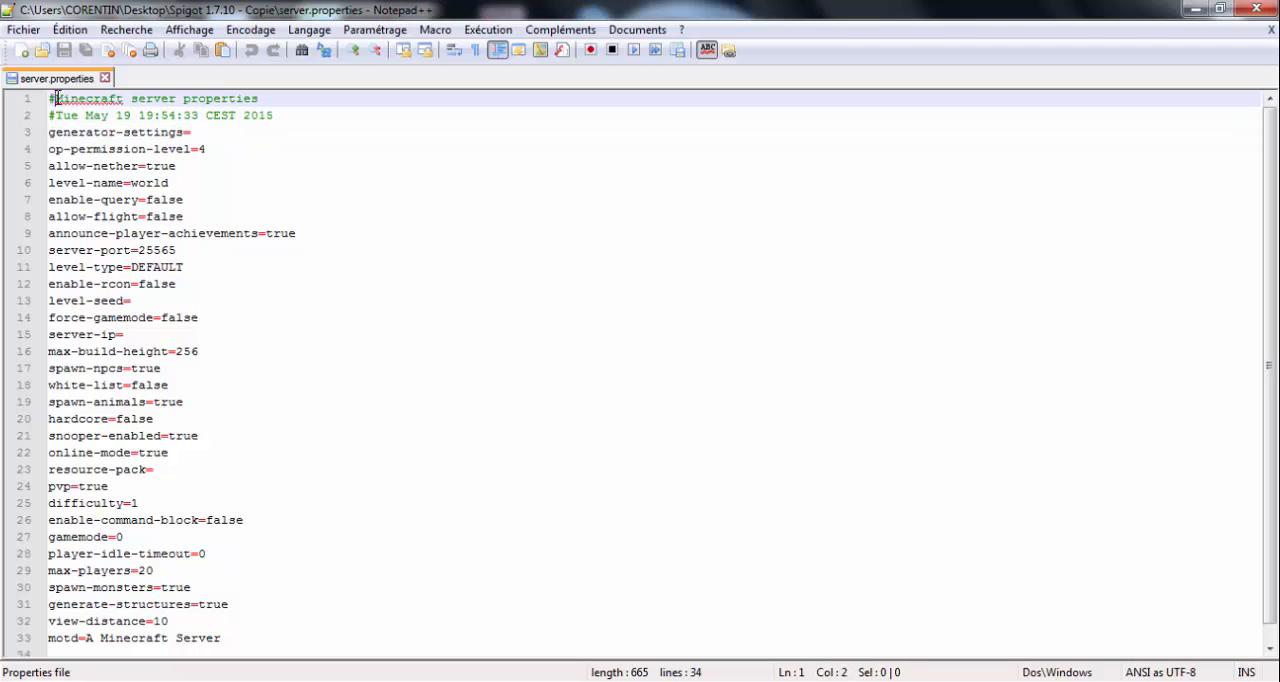
pyautogui.click(56, 117)
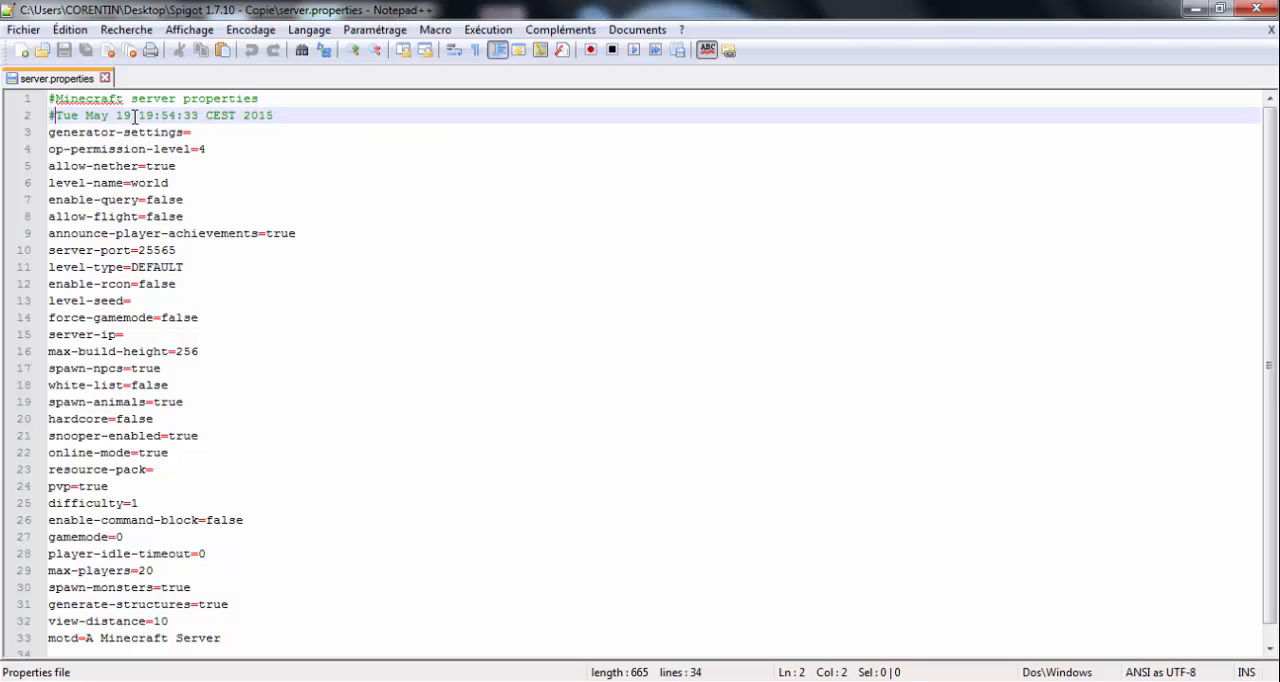
# - Go through the server.properties settings from generator-settings to server-ip, including op-permission-level, allow-nether, level-name, allow-flight, level-seed and force-gamemode
pyautogui.click(192, 132)
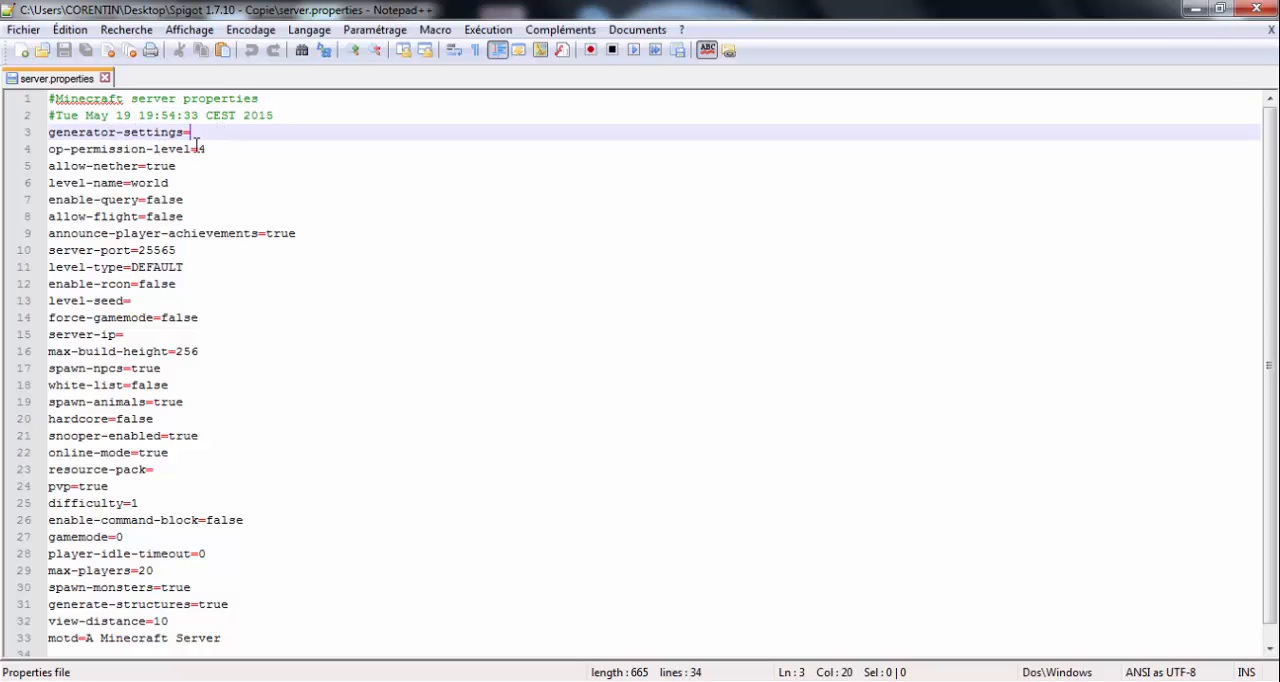
pyautogui.click(207, 149)
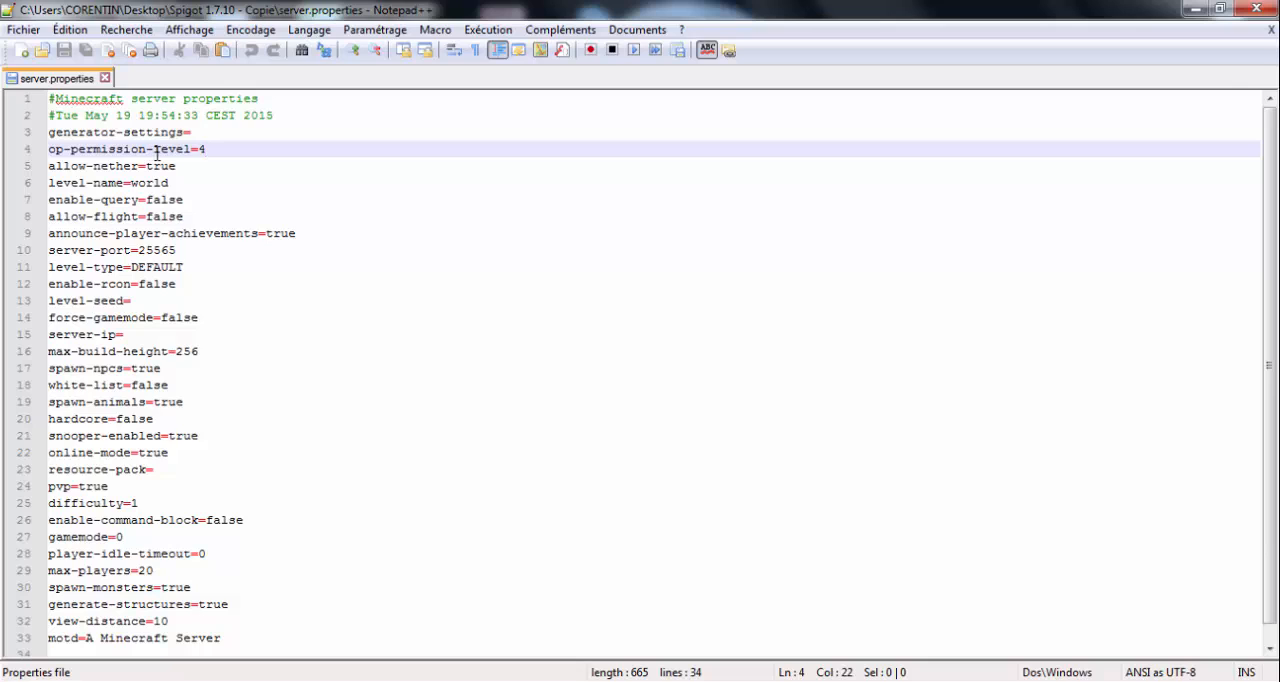
pyautogui.click(204, 165)
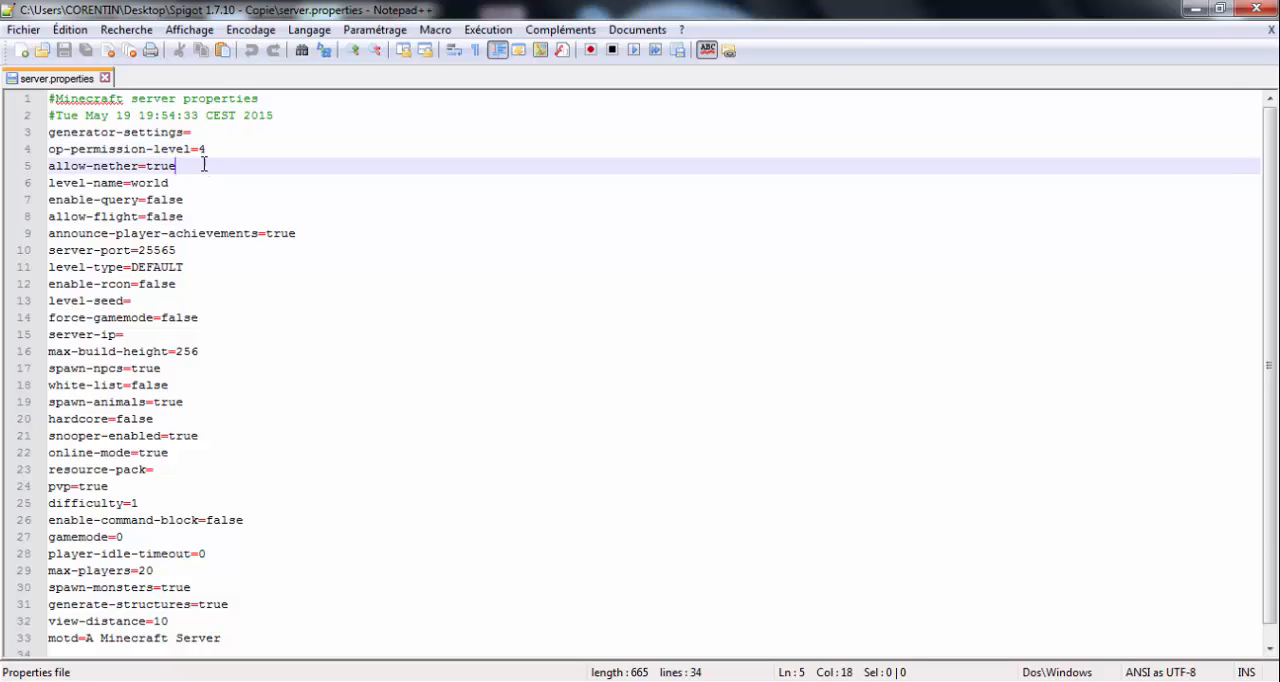
pyautogui.click(201, 183)
pyautogui.click(207, 200)
pyautogui.click(210, 216)
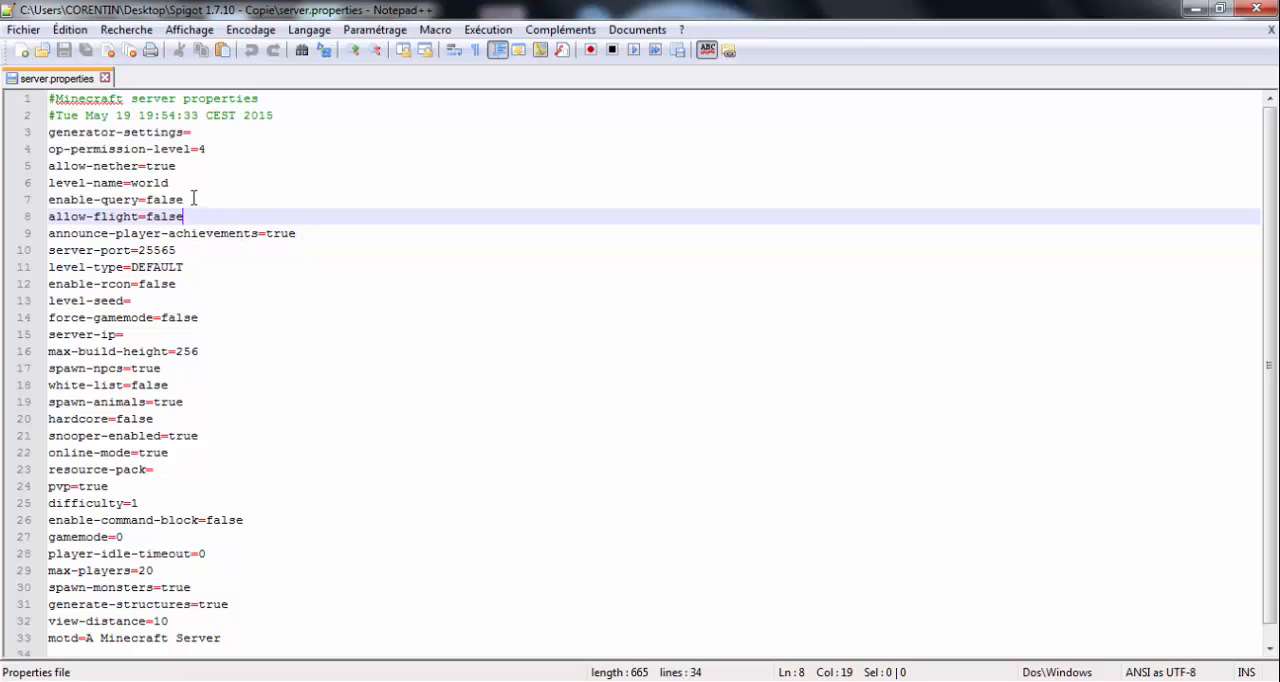
pyautogui.click(195, 300)
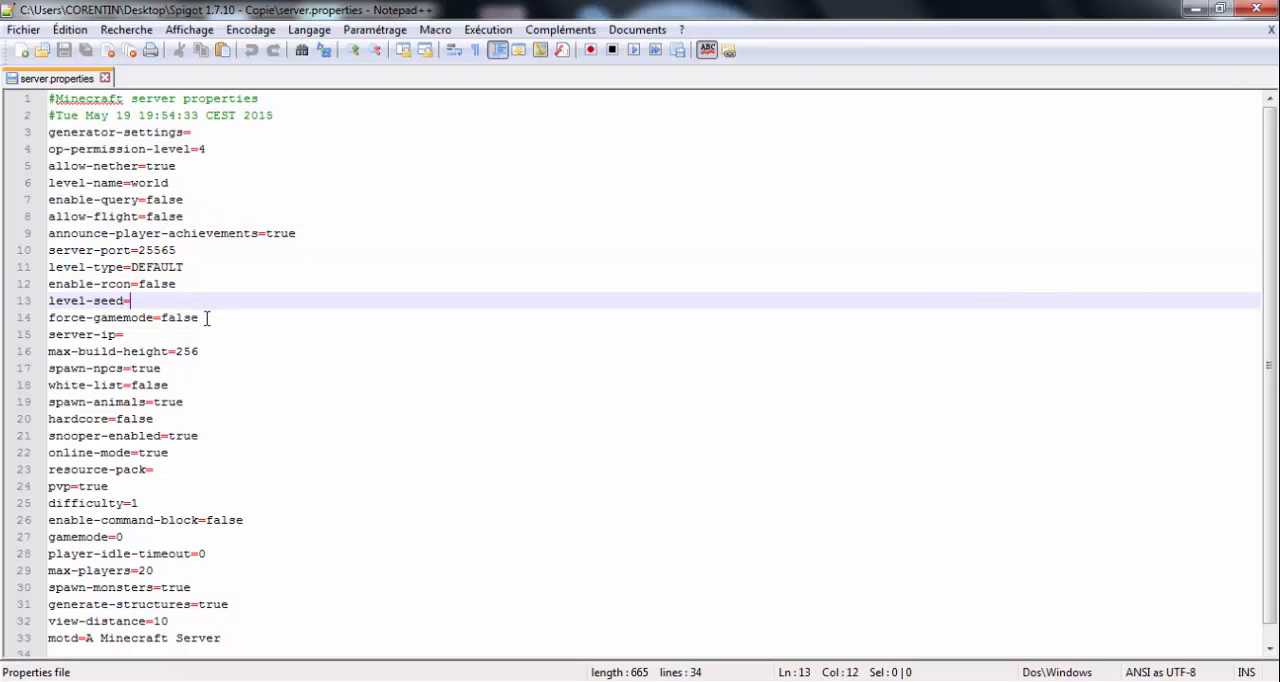
pyautogui.click(205, 318)
pyautogui.click(202, 343)
pyautogui.moveTo(202, 343); pyautogui.dragTo(200, 341)
pyautogui.click(163, 337)
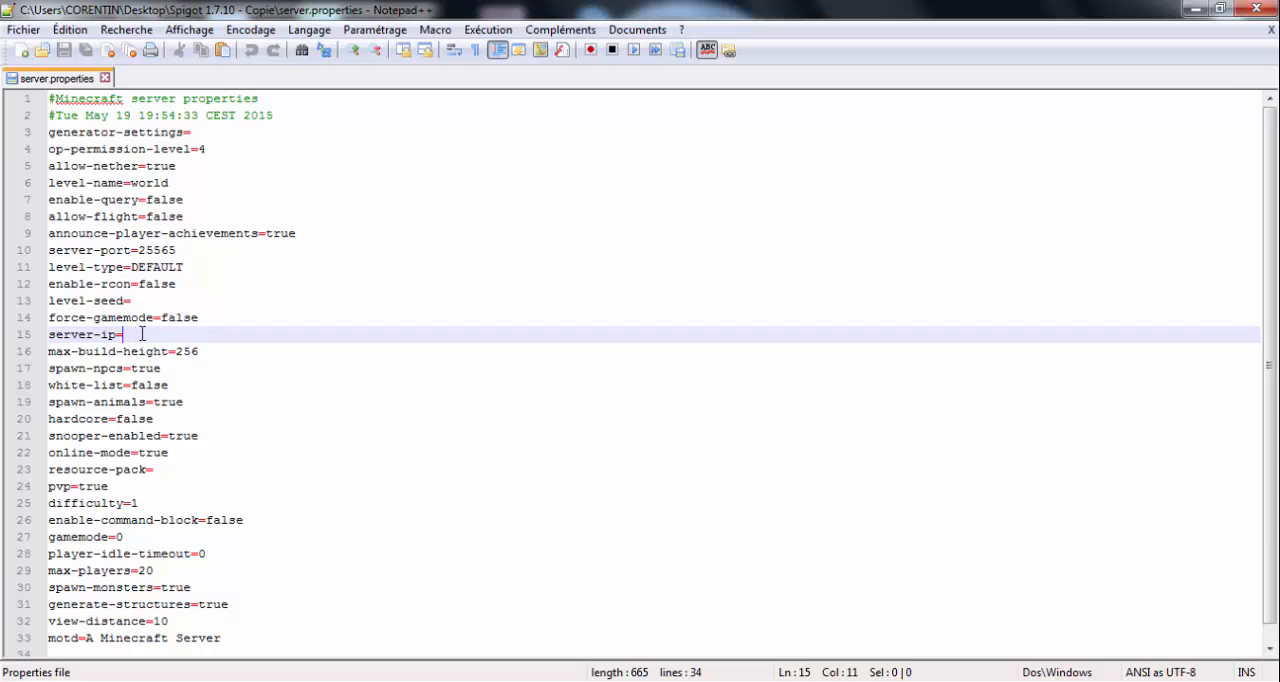
# - Go back over the server.properties lines from force-gamemode up to server-port, and return to the level-seed and server-ip lines
pyautogui.click(210, 317)
pyautogui.click(202, 300)
pyautogui.click(204, 284)
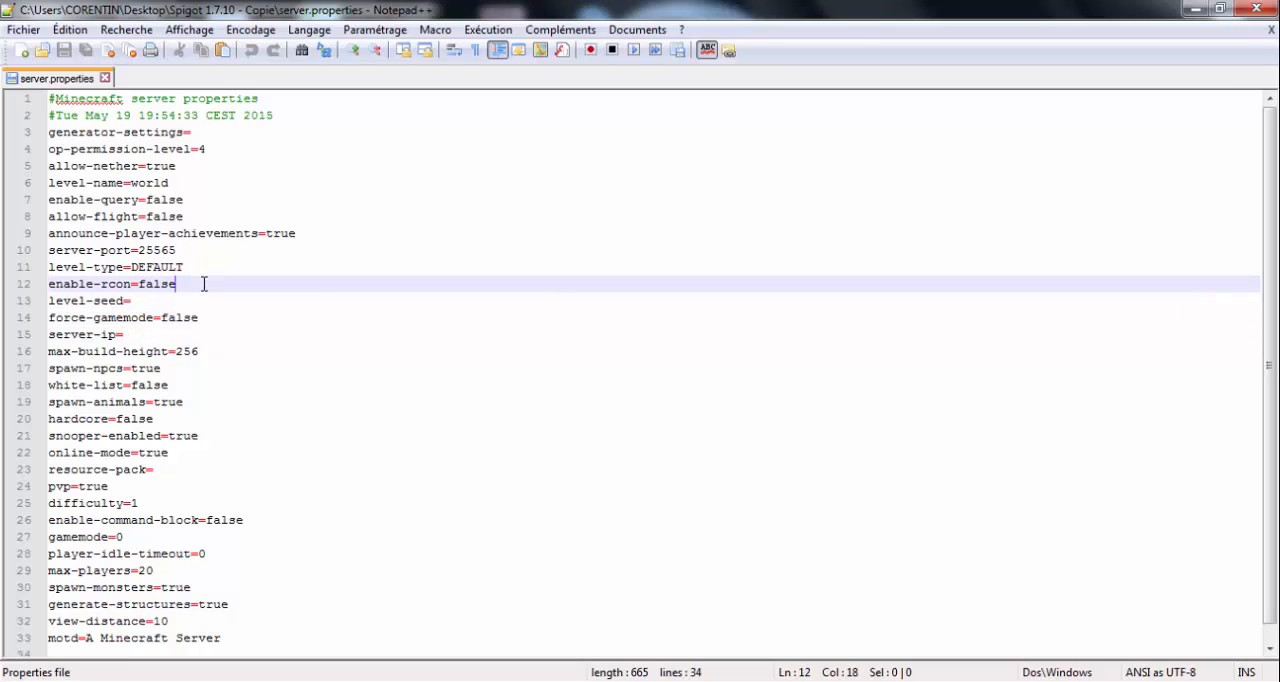
pyautogui.click(211, 261)
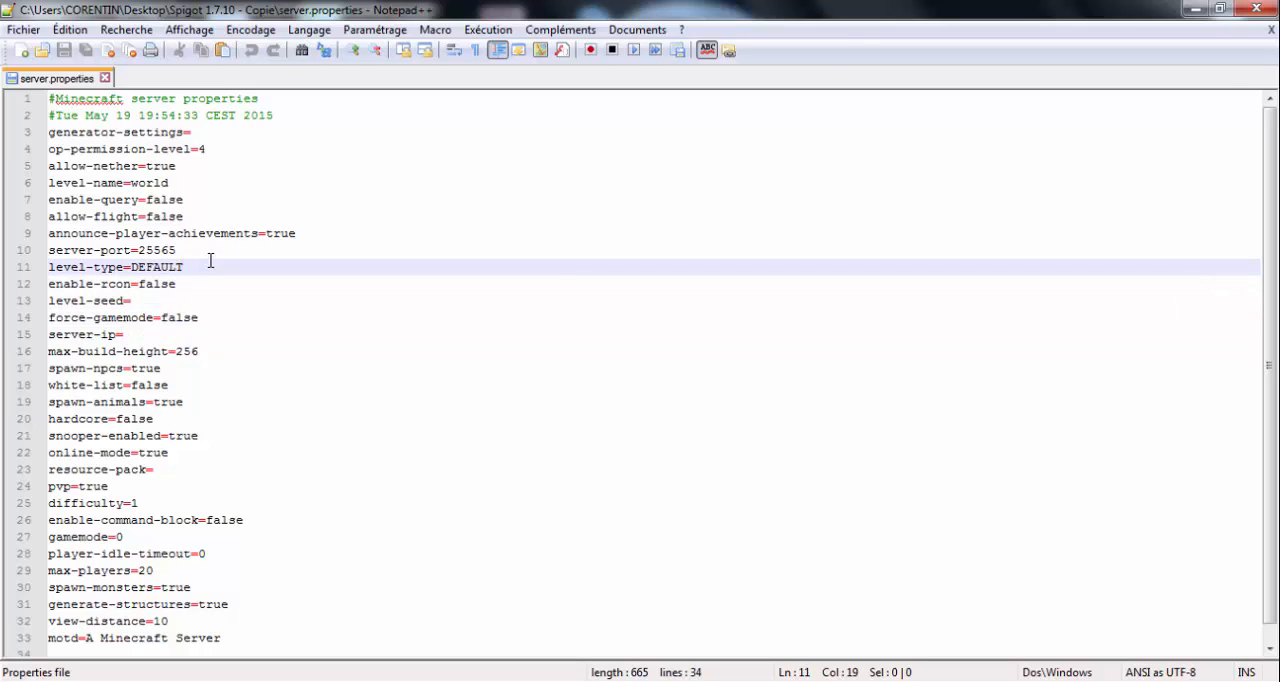
pyautogui.click(210, 249)
pyautogui.click(203, 300)
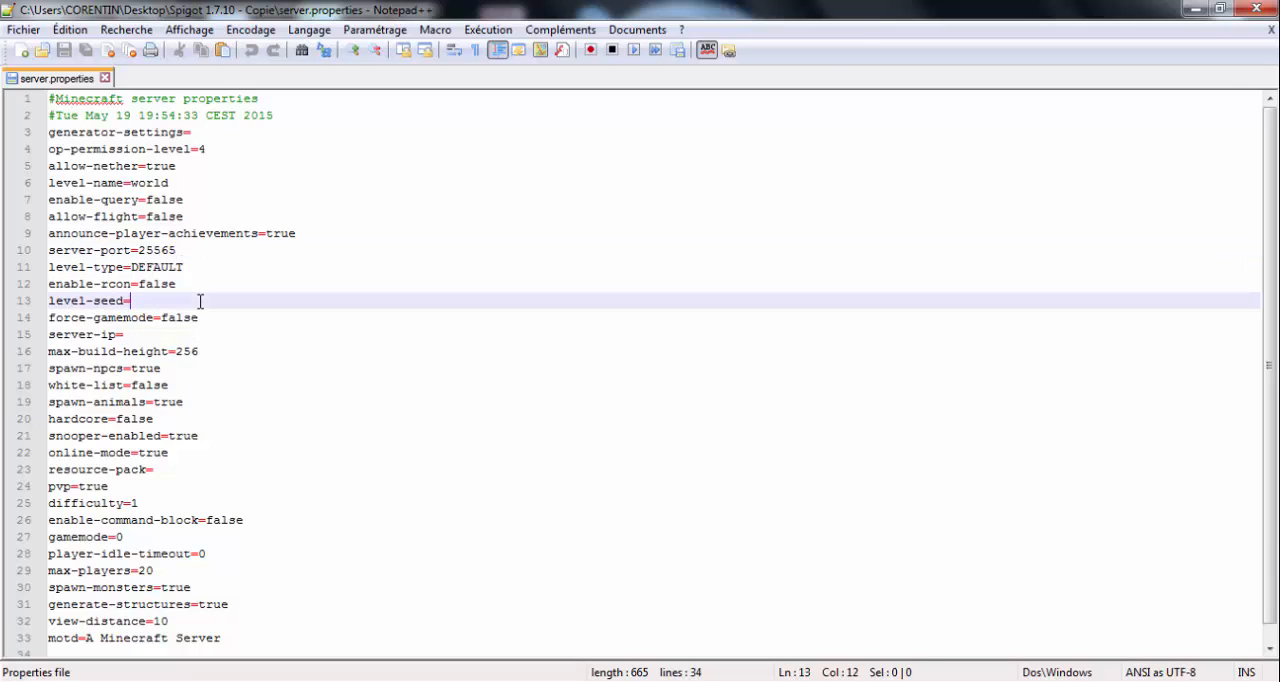
pyautogui.click(214, 334)
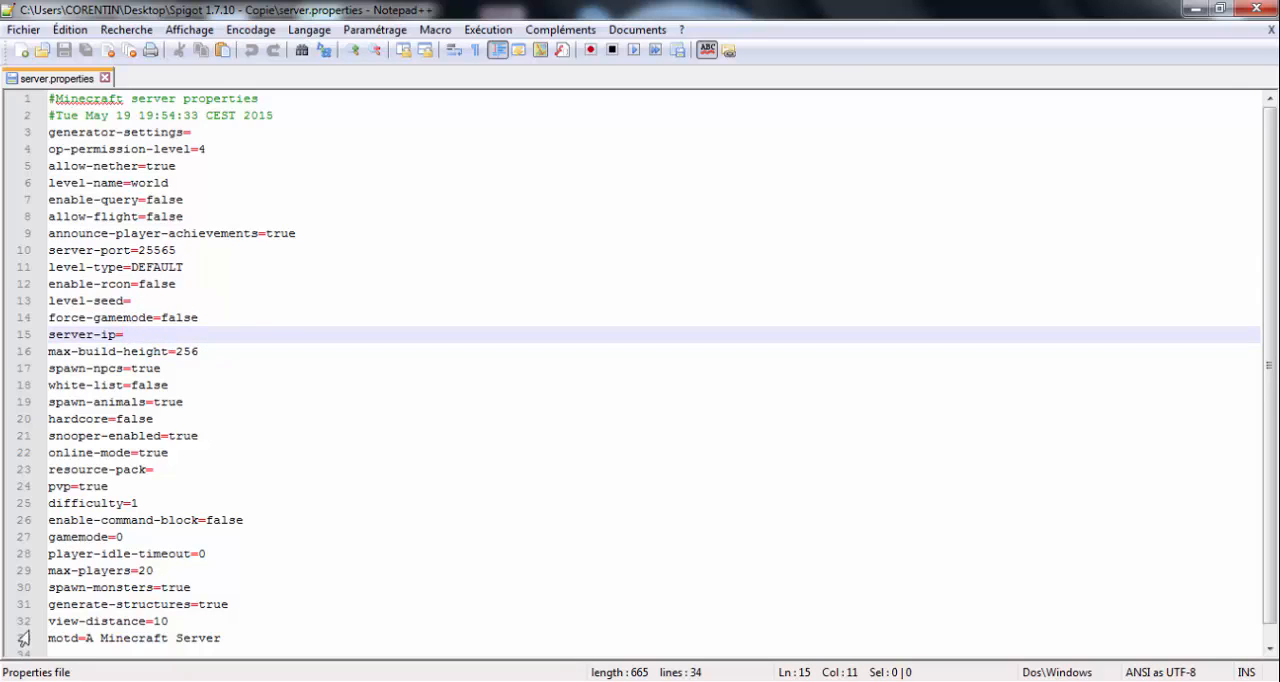
# - Open the Windows Services console in Standard view and find the LogMeIn Hamachi service in the list
pyautogui.click(42, 681)
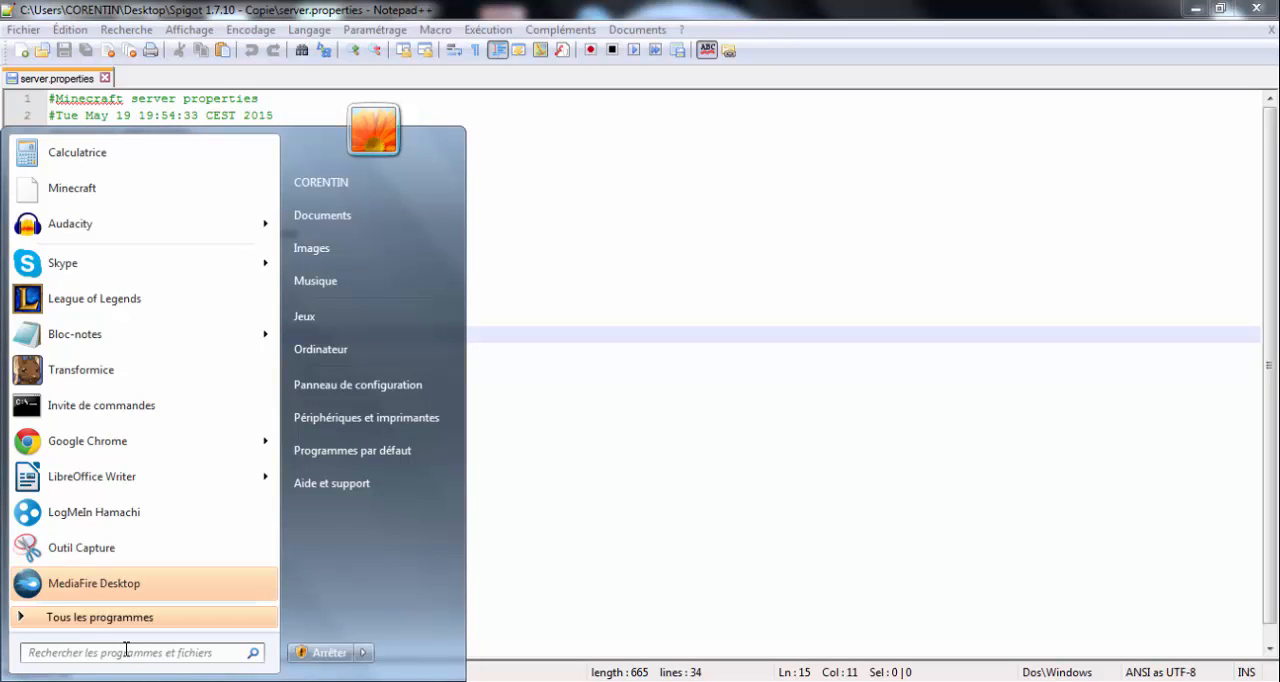
pyautogui.write('services.')
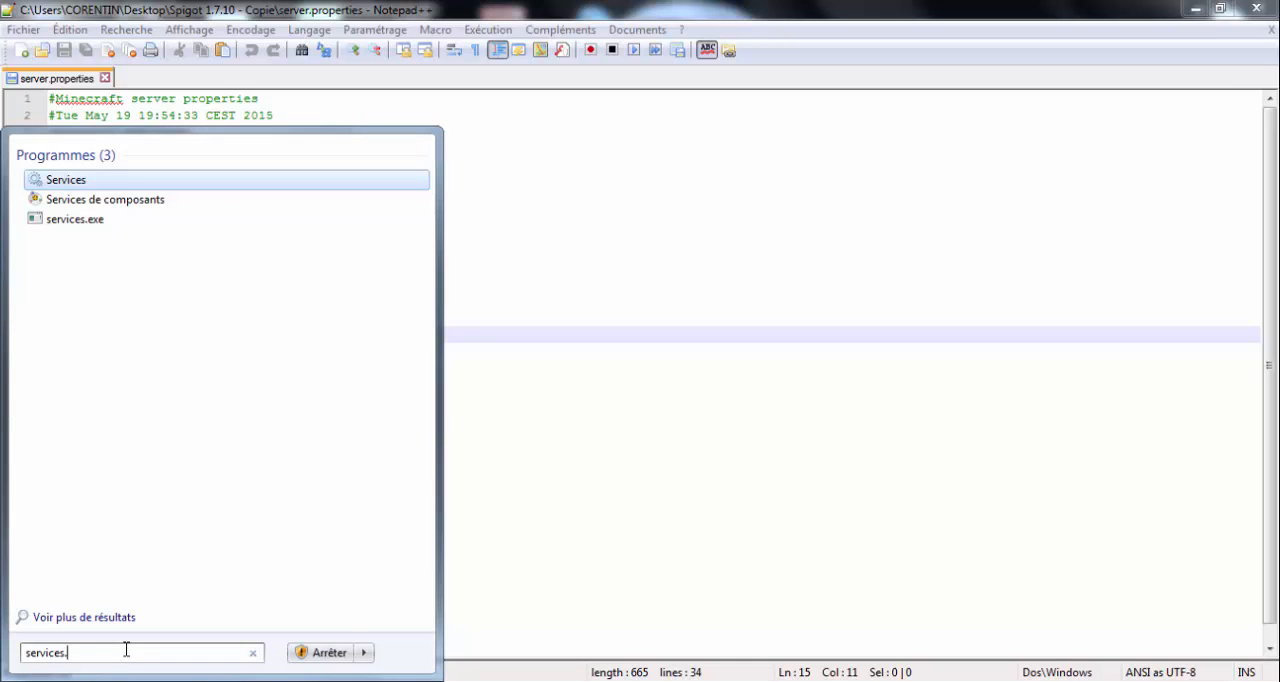
pyautogui.click(78, 182)
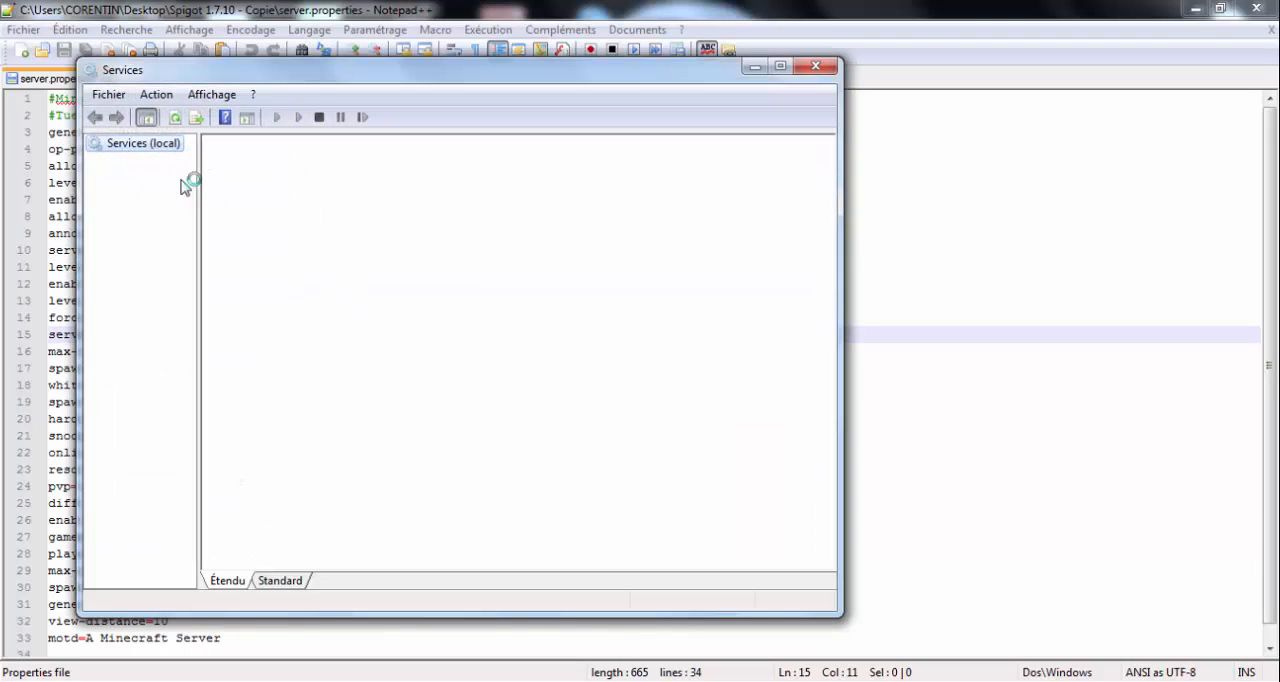
pyautogui.click(288, 584)
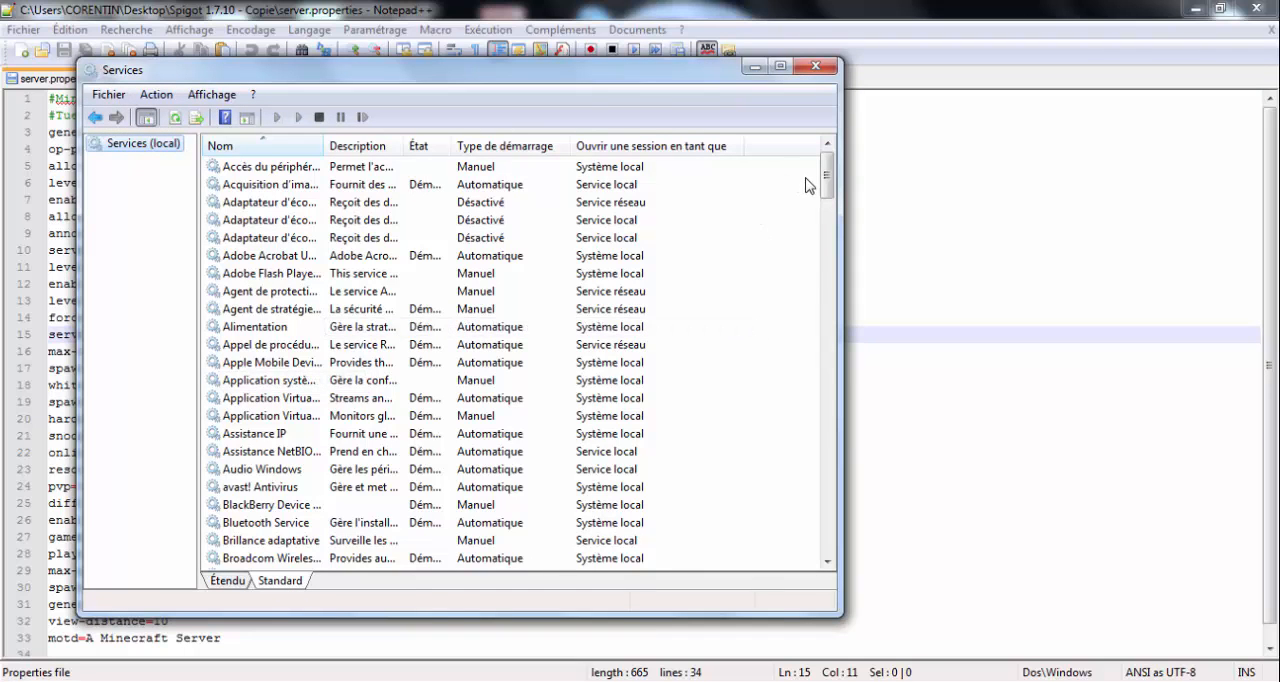
pyautogui.moveTo(826, 172); pyautogui.dragTo(829, 277)
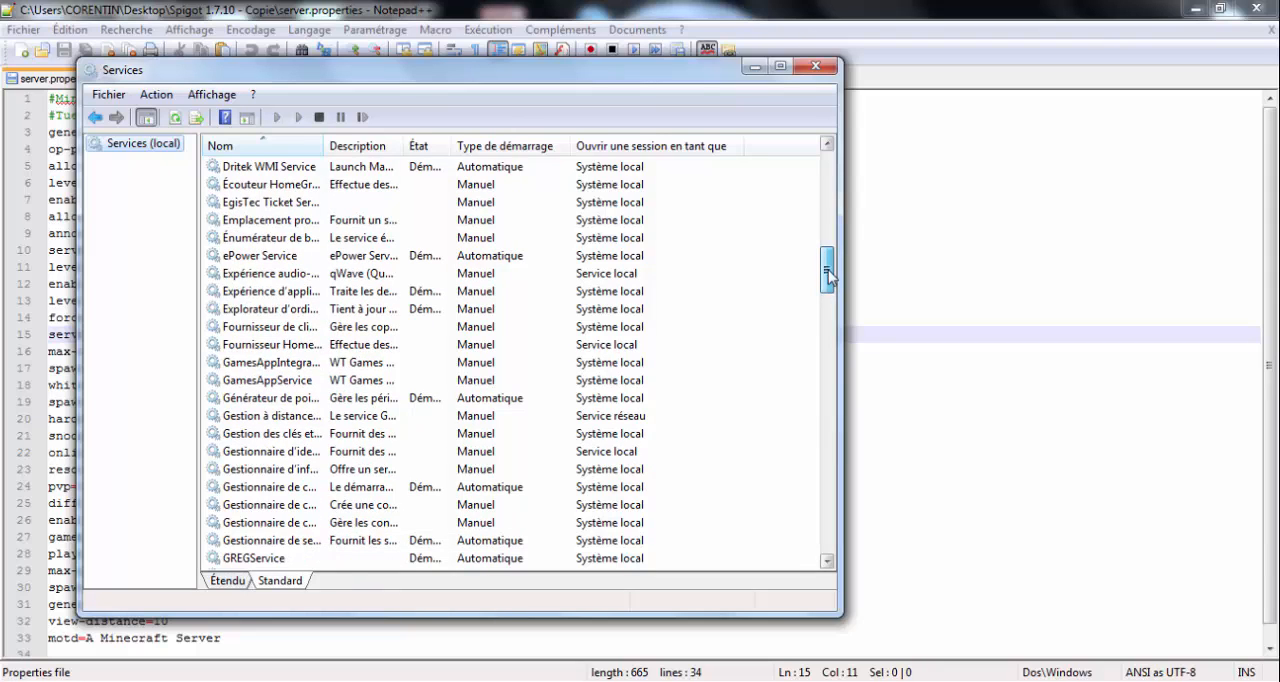
pyautogui.moveTo(828, 277); pyautogui.dragTo(826, 335)
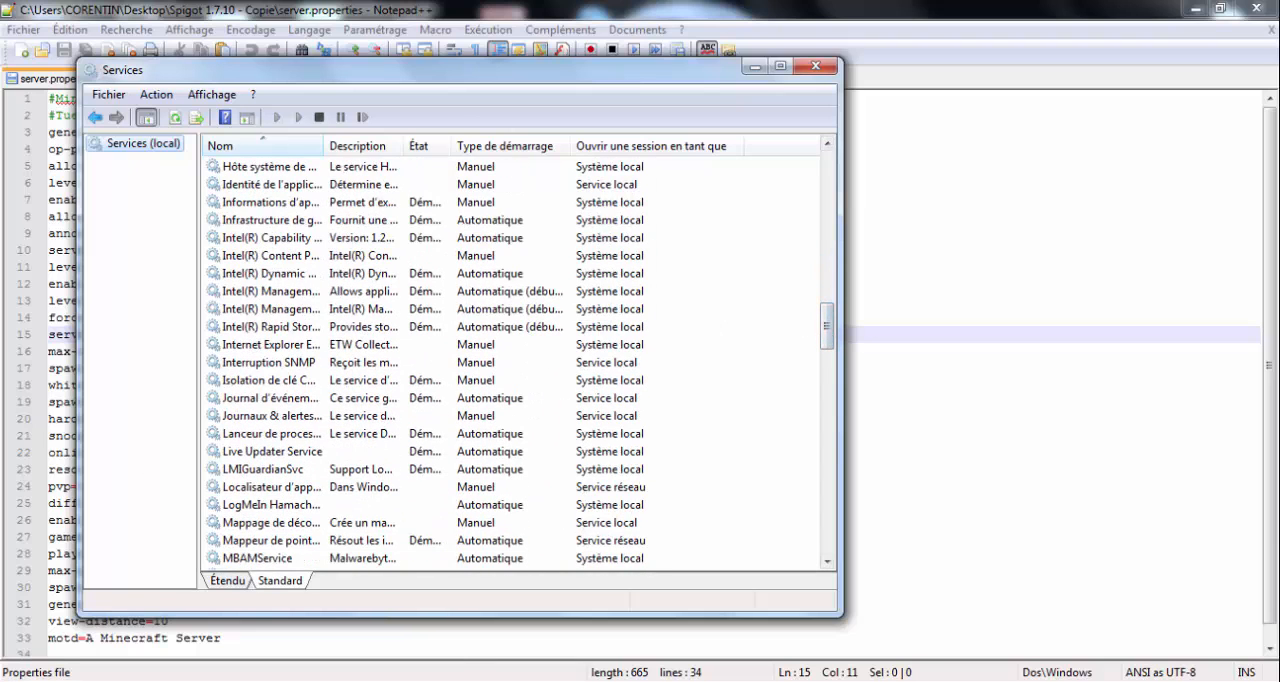
# - Search the Windows programs and files for services.msi, and shorten the query to "services."
pyautogui.press('super')
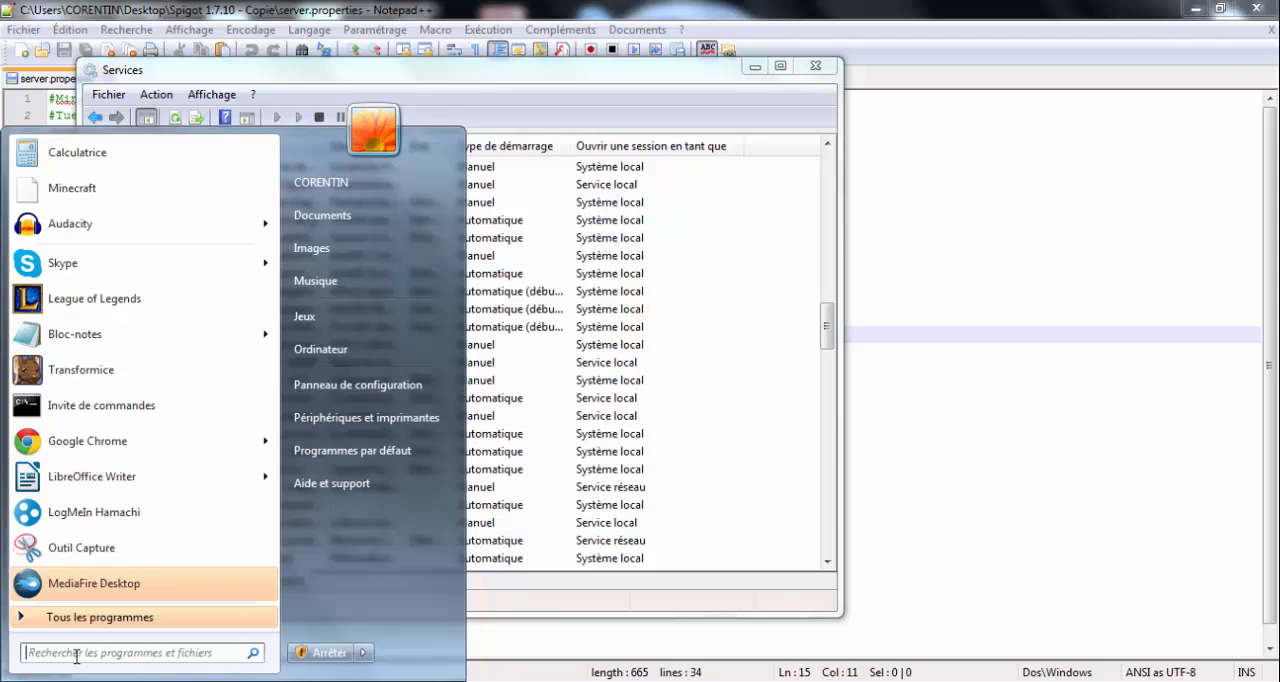
pyautogui.write('servi')
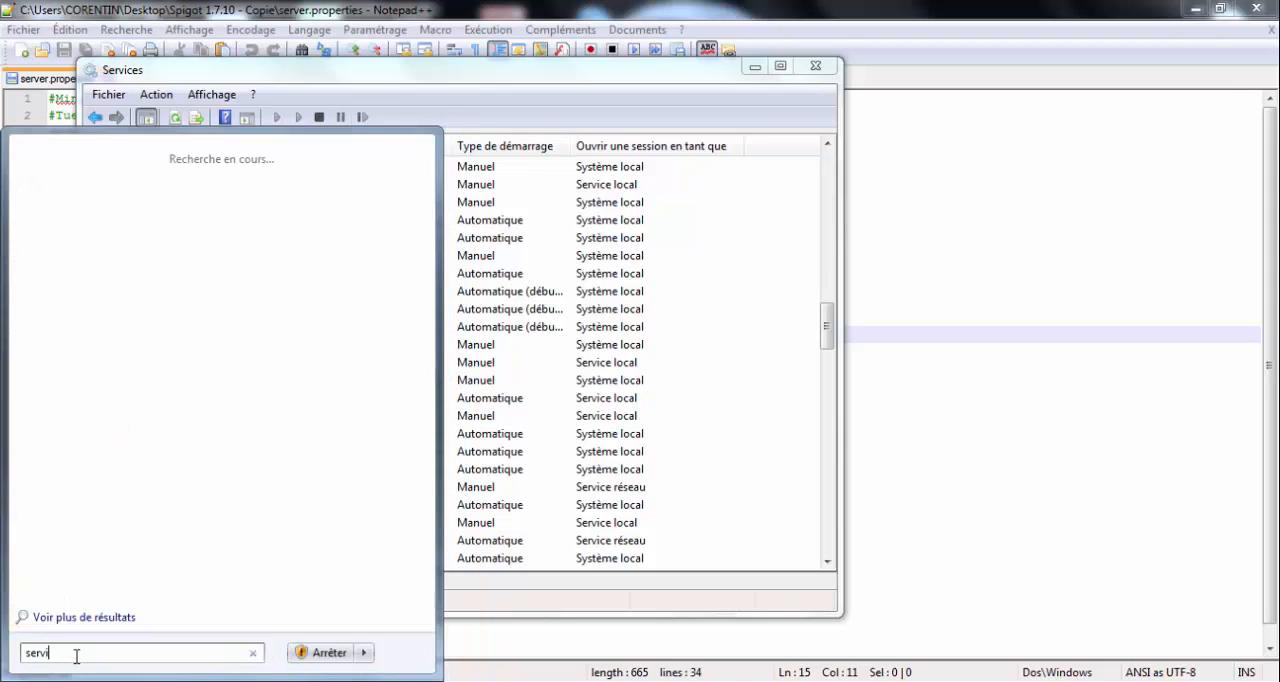
pyautogui.write('ces.')
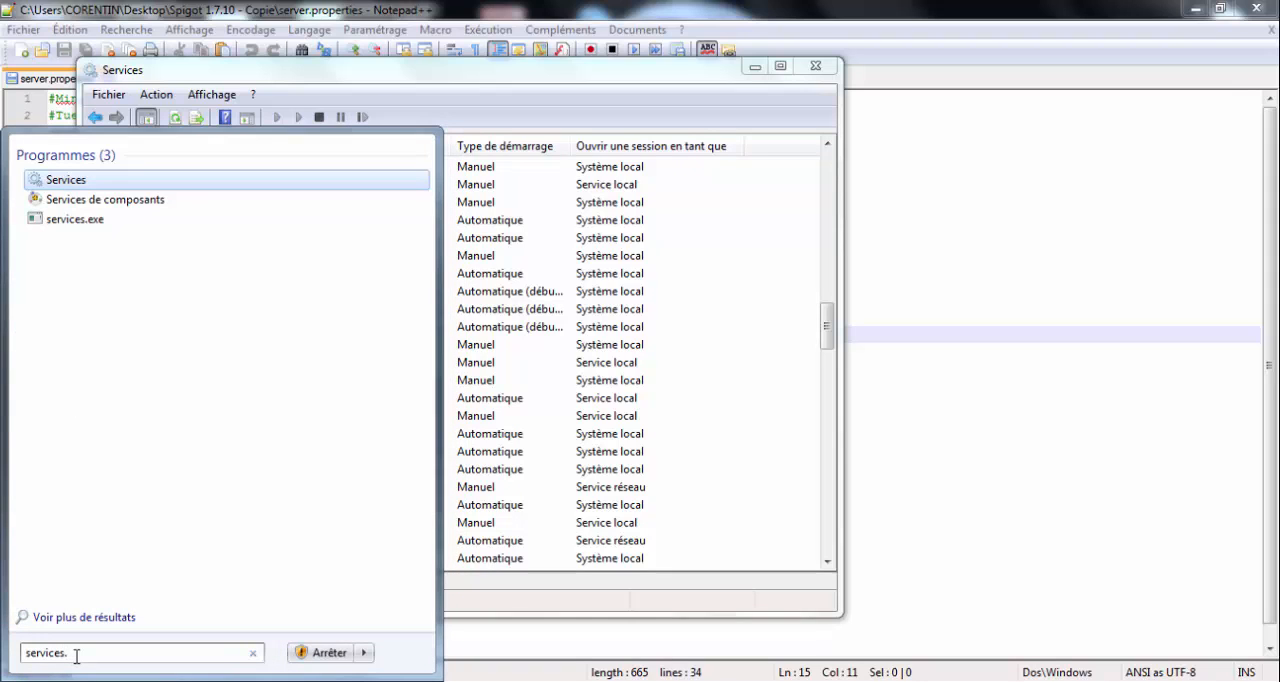
pyautogui.write('y')
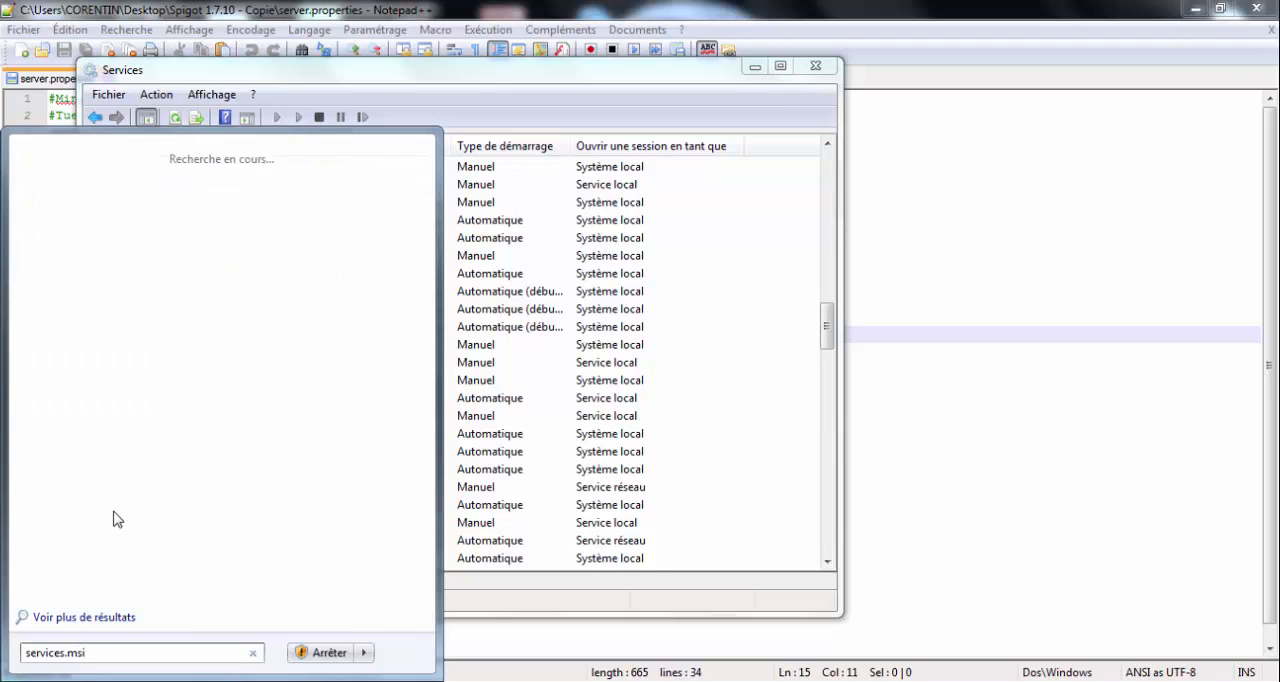
pyautogui.press('BackSpace')
pyautogui.press('BackSpace')
pyautogui.press('BackSpace')
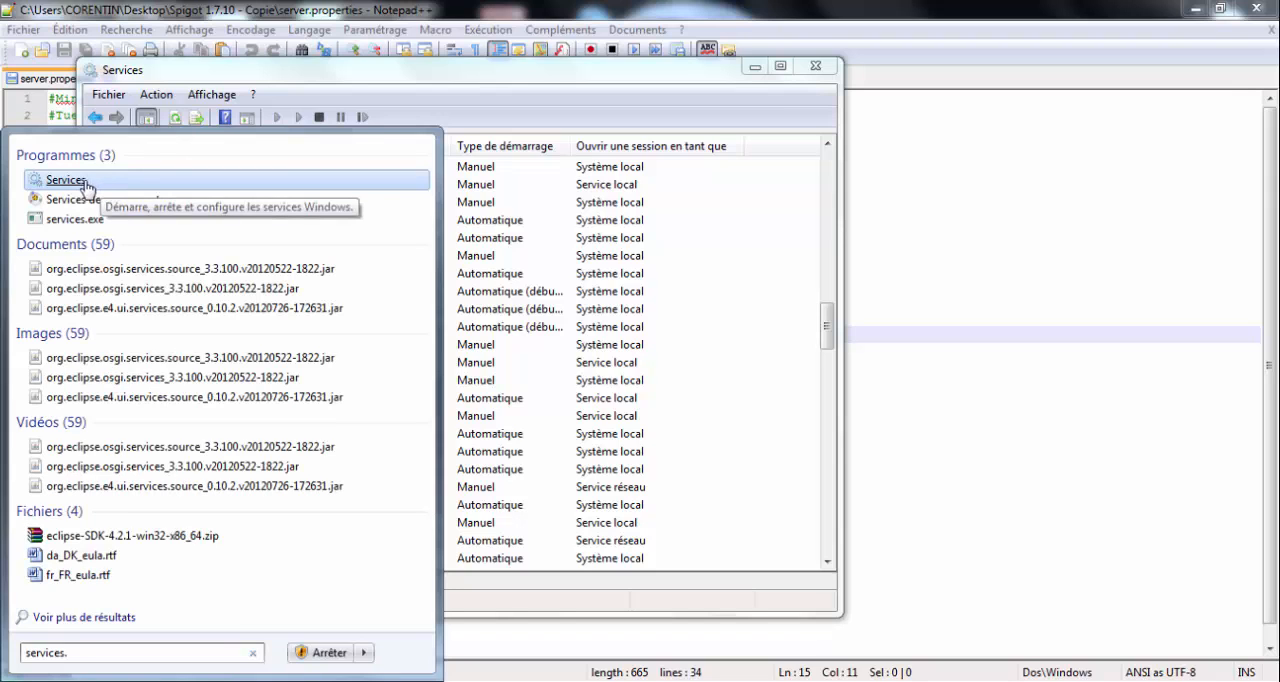
# - Inspect the shortcut, security and general properties of the Services program, and close them without changes
pyautogui.rightClick(48, 181)
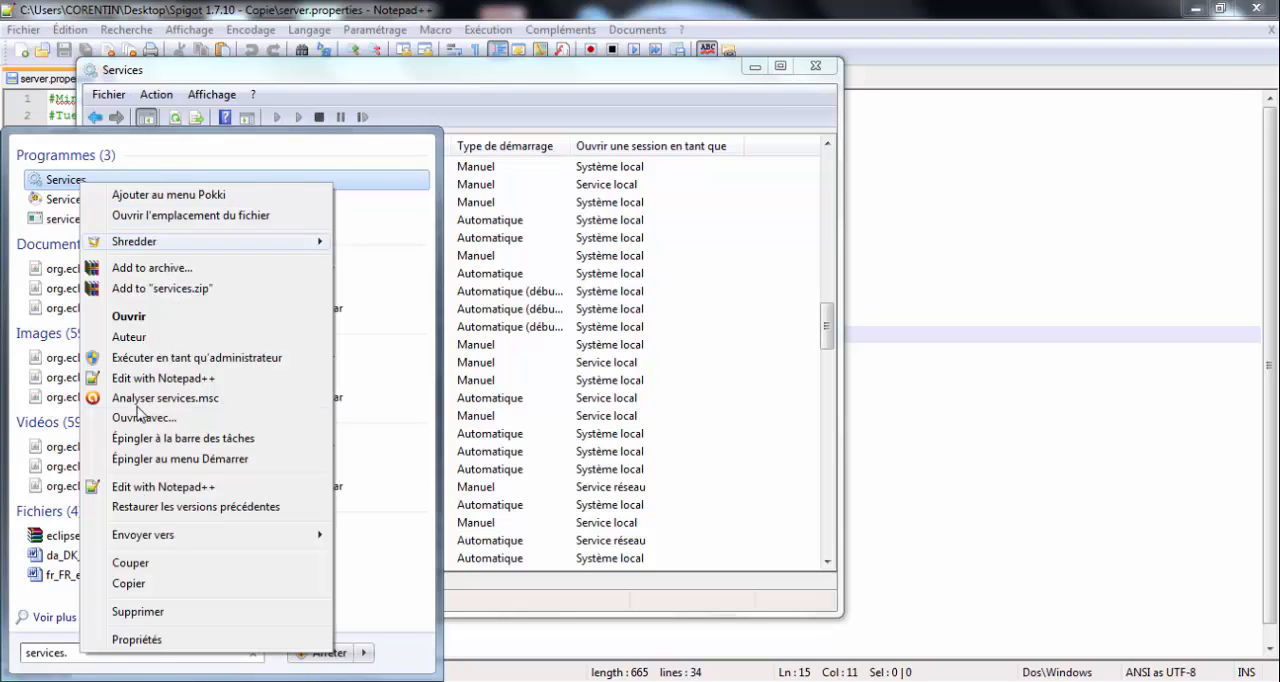
pyautogui.click(134, 639)
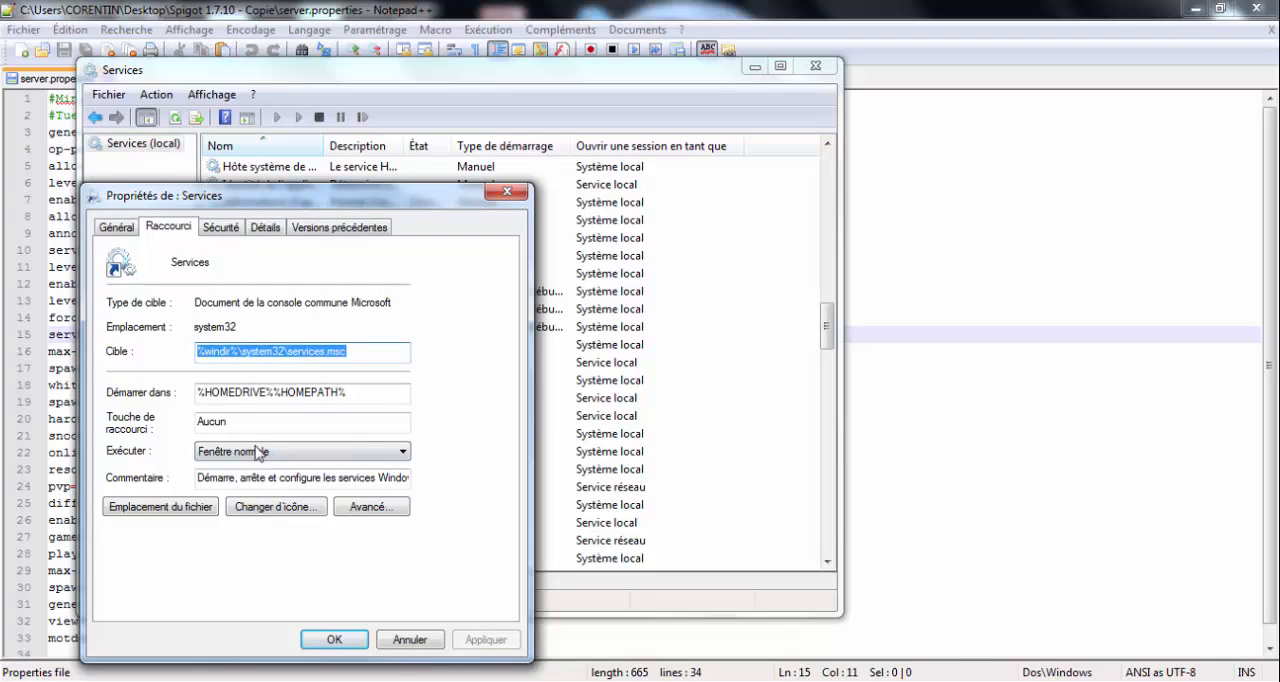
pyautogui.click(220, 228)
pyautogui.click(135, 230)
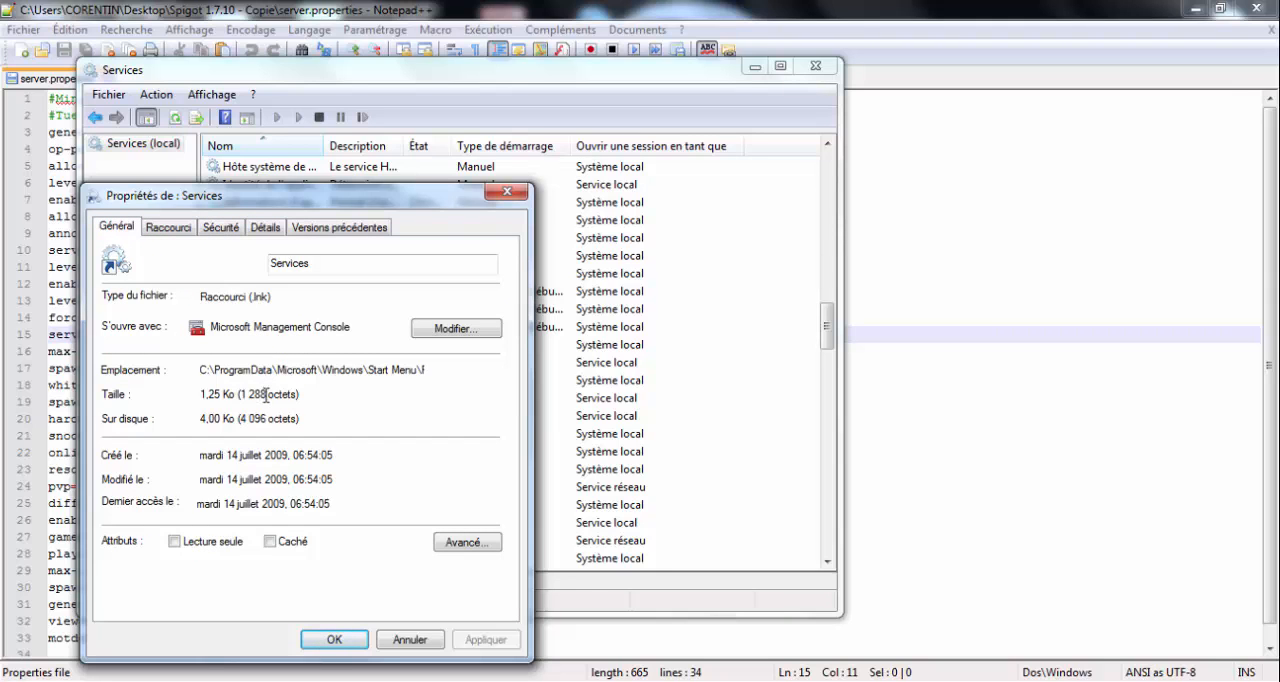
pyautogui.click(503, 192)
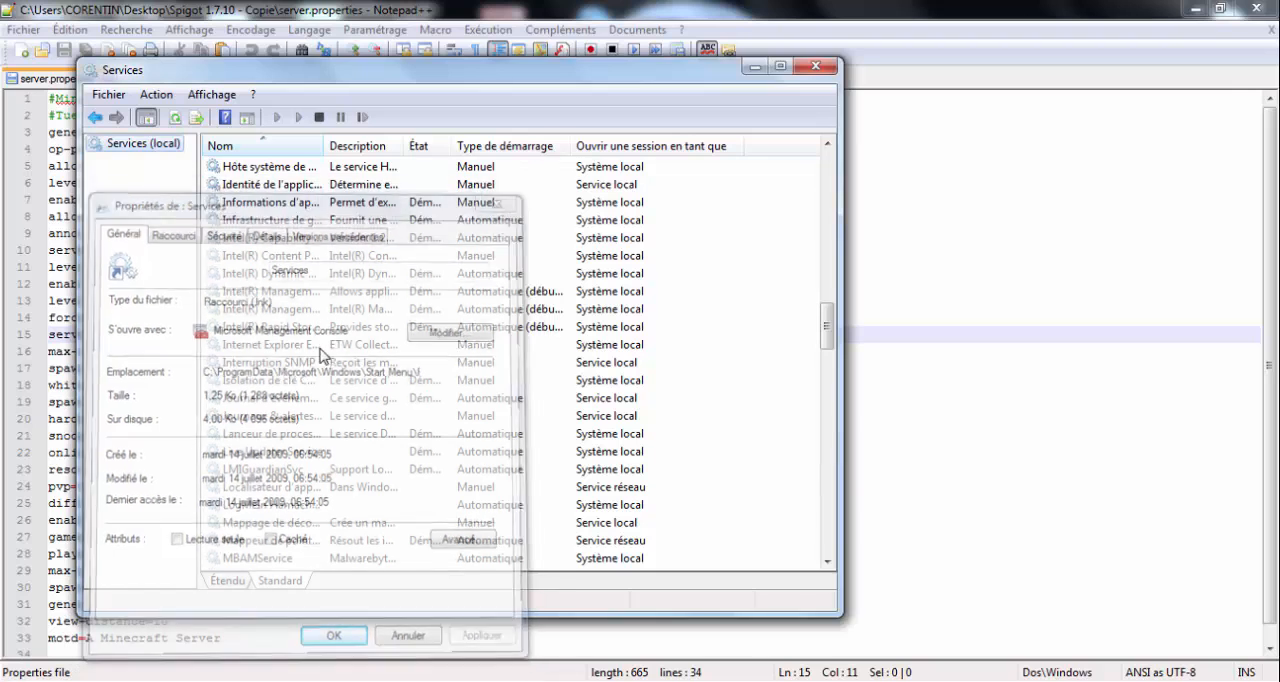
# - Search Windows for services and bring the Services console back up in Standard view
pyautogui.click(27, 681)
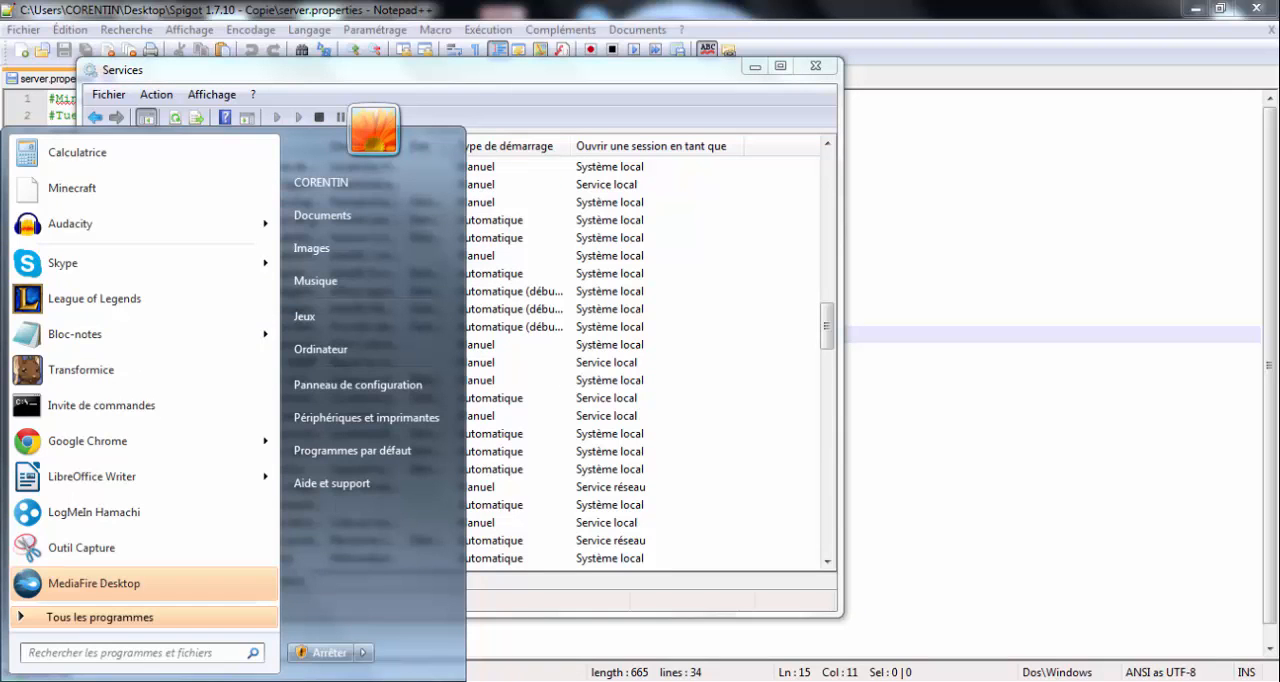
pyautogui.write('servi')
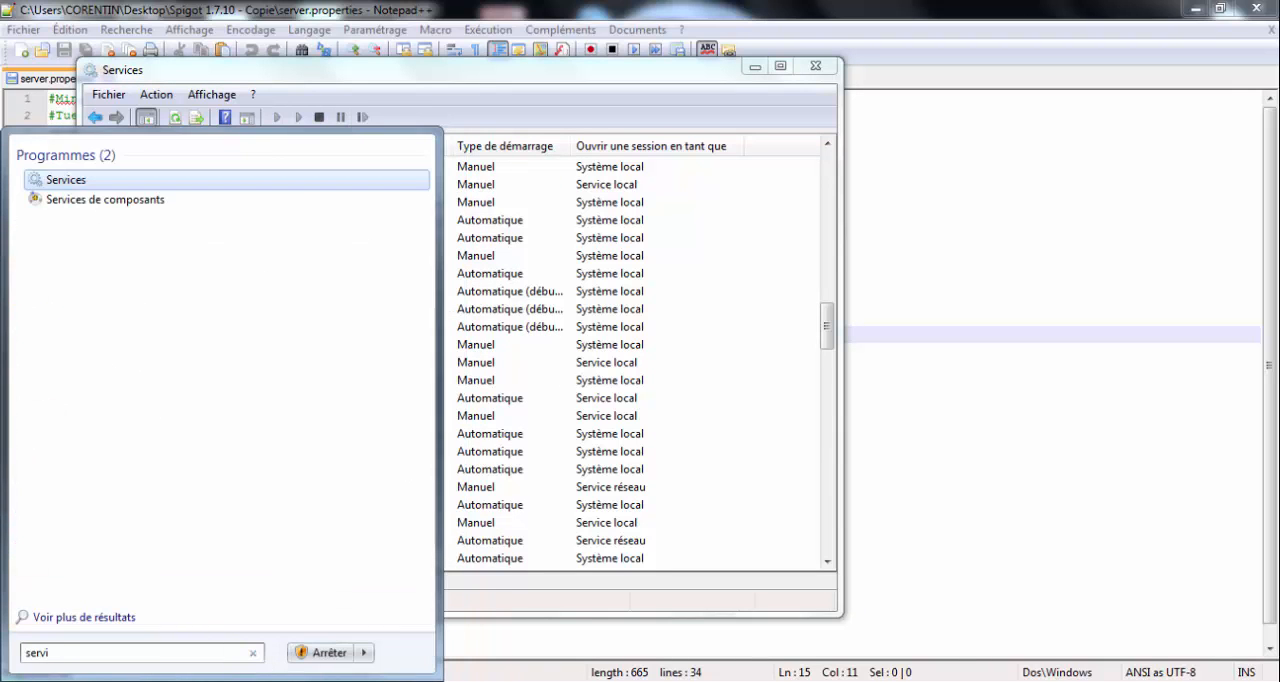
pyautogui.write('ces')
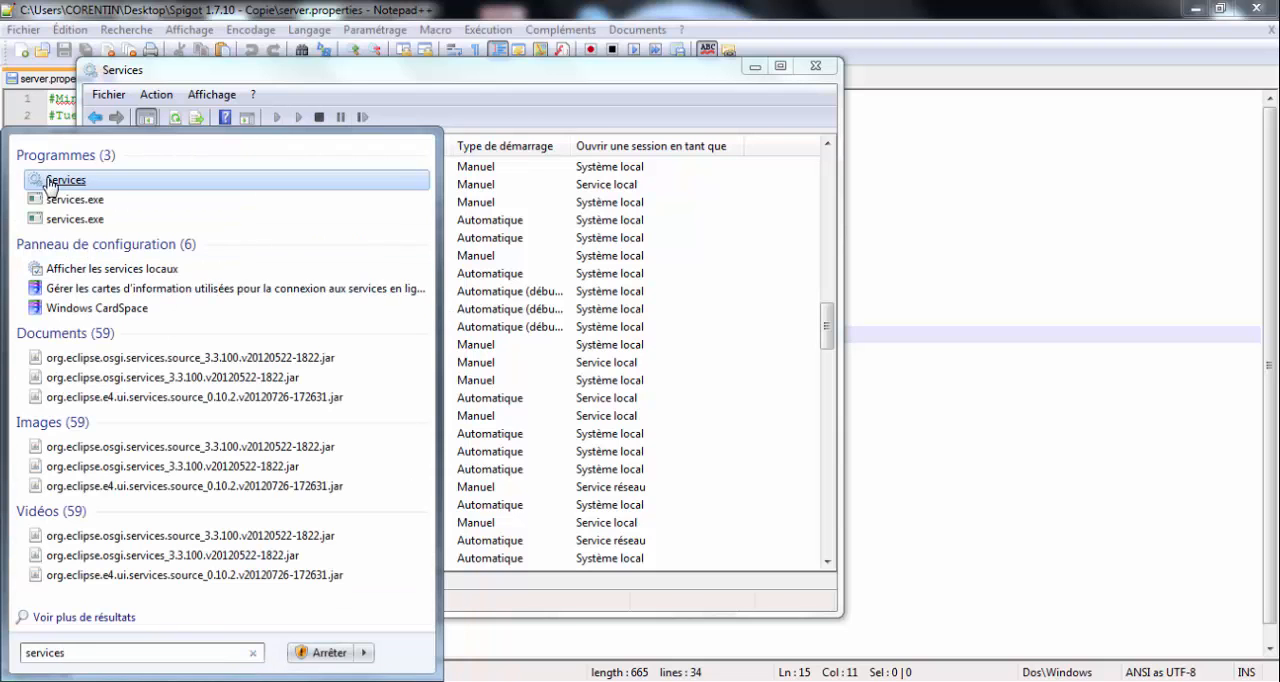
pyautogui.click(58, 179)
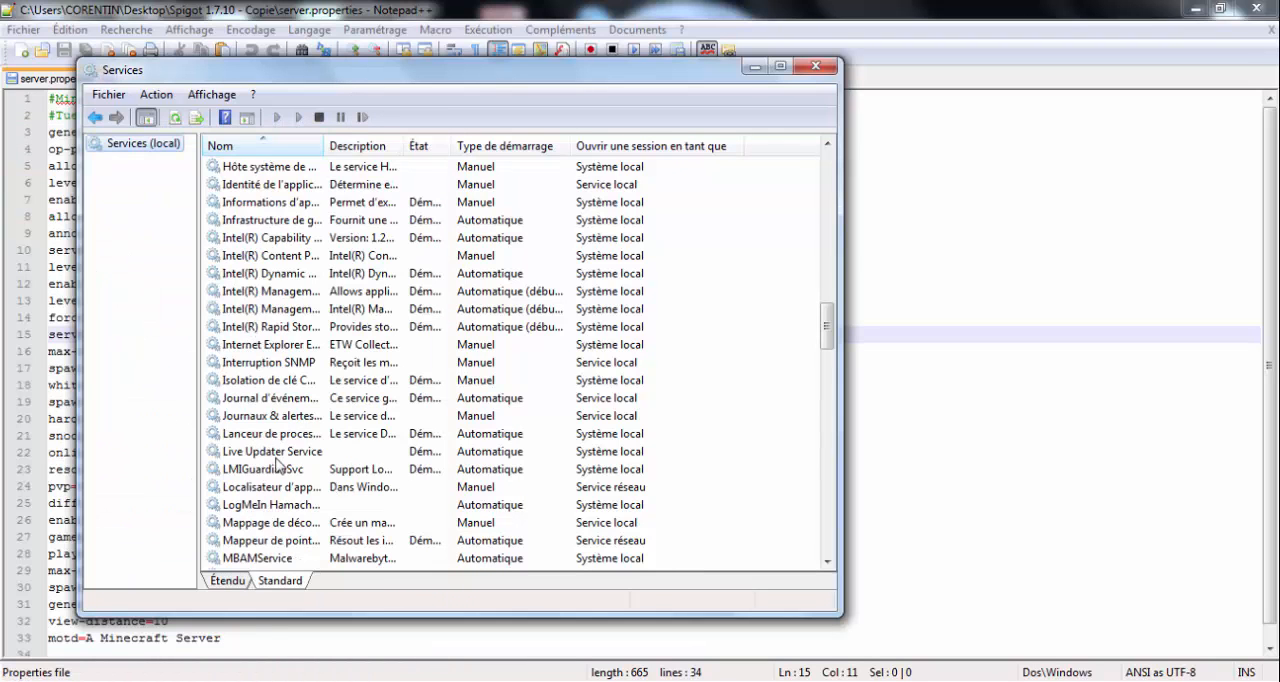
pyautogui.click(268, 584)
# - Start the LogMeIn Hamachi Tunneling Engine service, and close the Services console
pyautogui.click(291, 506)
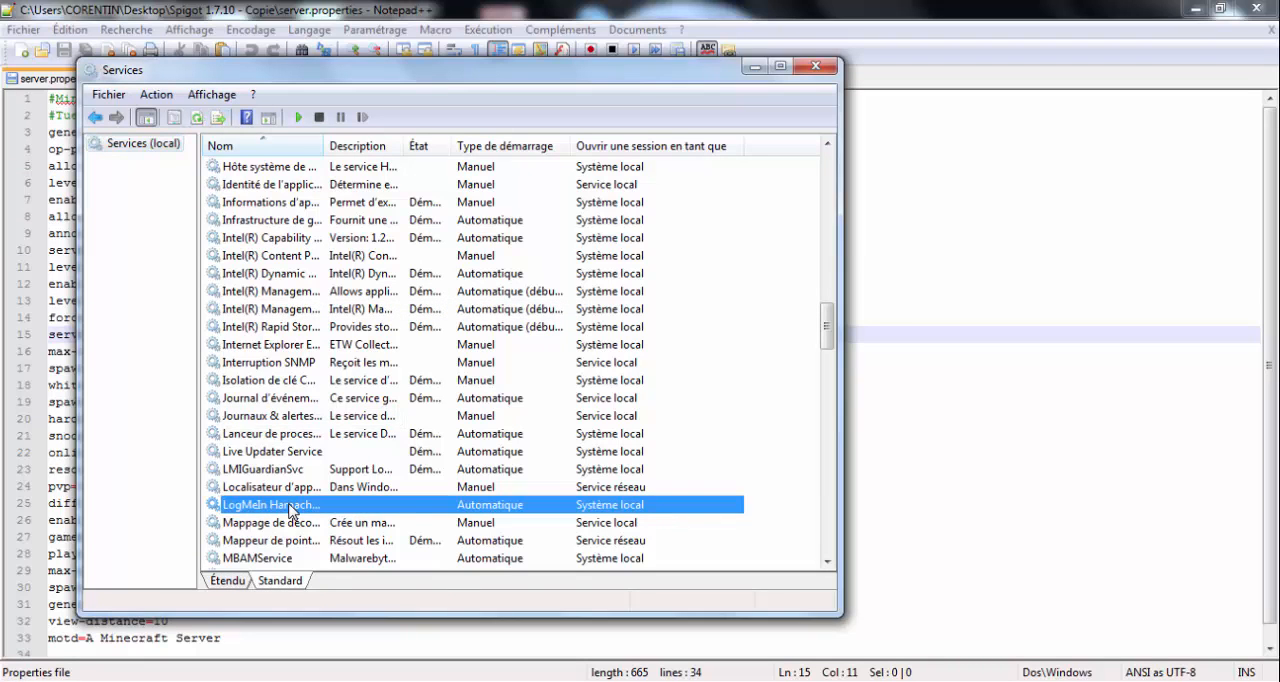
pyautogui.rightClick(291, 507)
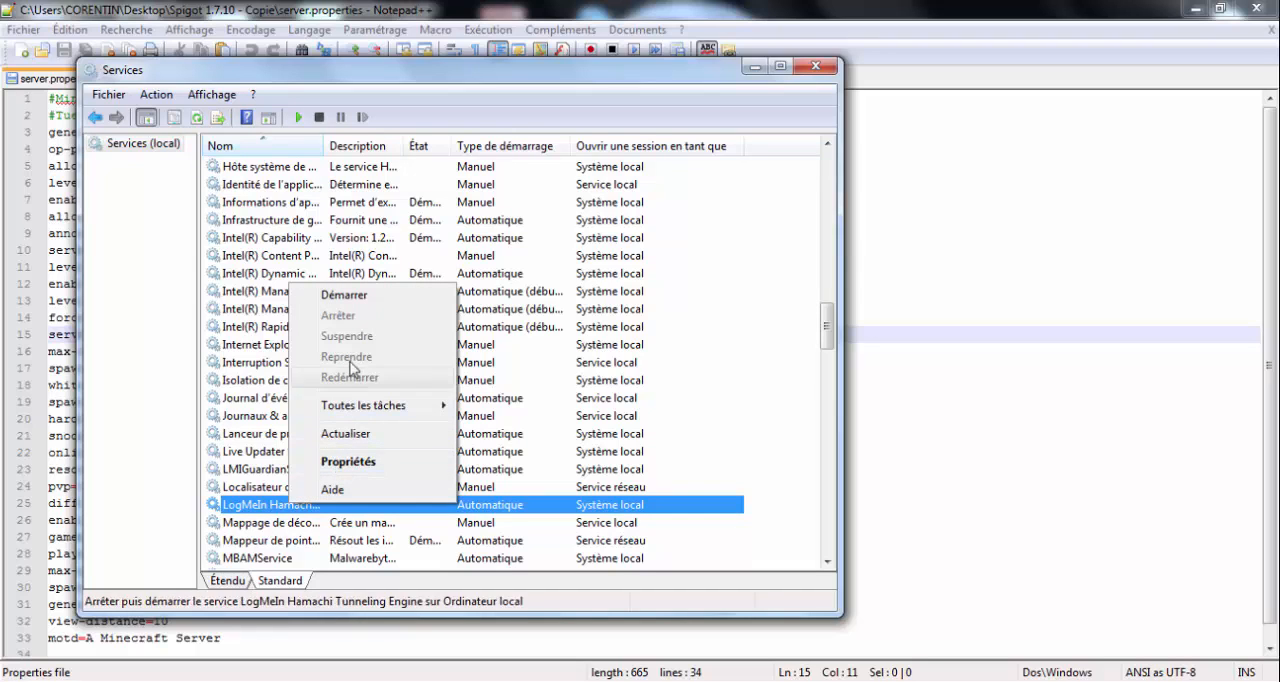
pyautogui.click(345, 298)
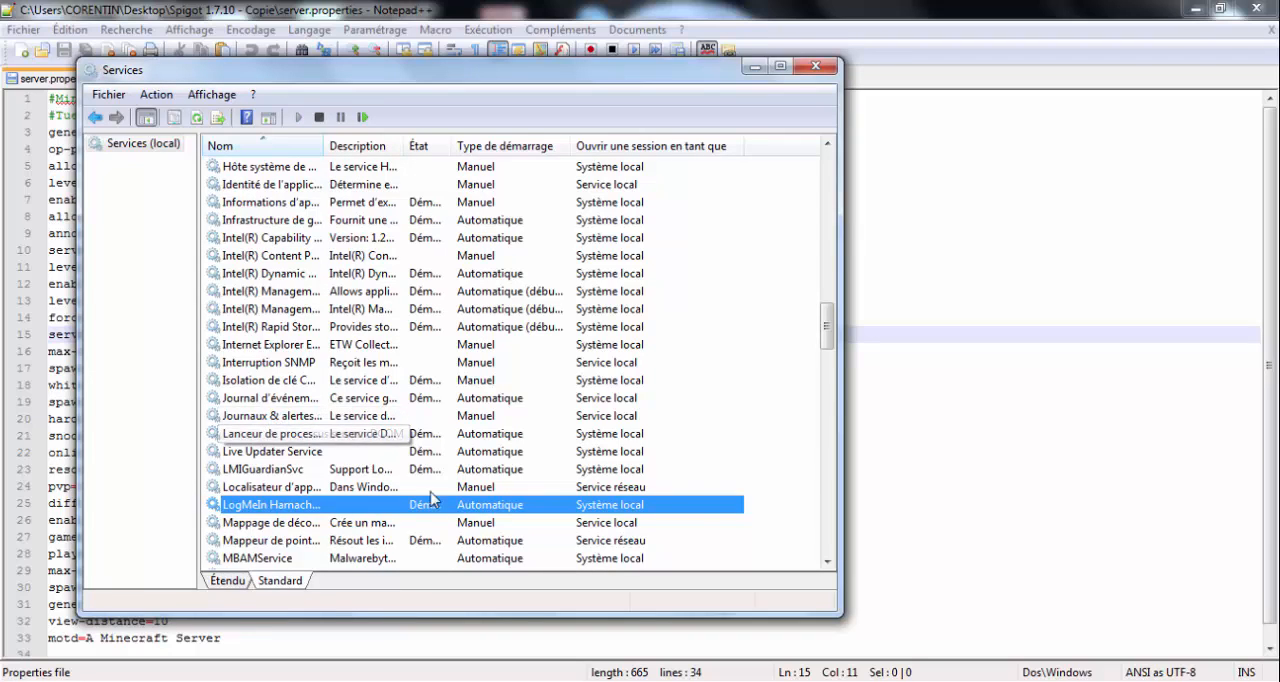
pyautogui.click(816, 68)
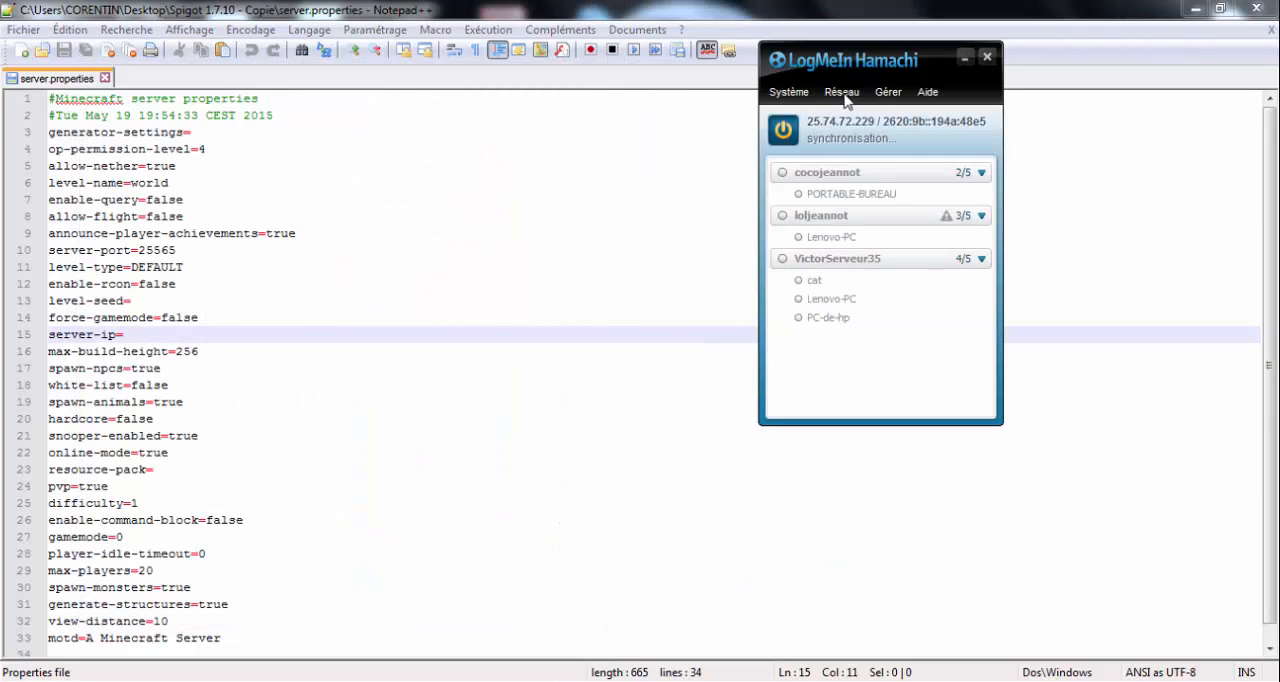
# - View the form for creating a client-owned network in LogMeIn Hamachi, and close it without creating one
pyautogui.moveTo(793, 66); pyautogui.dragTo(744, 86)
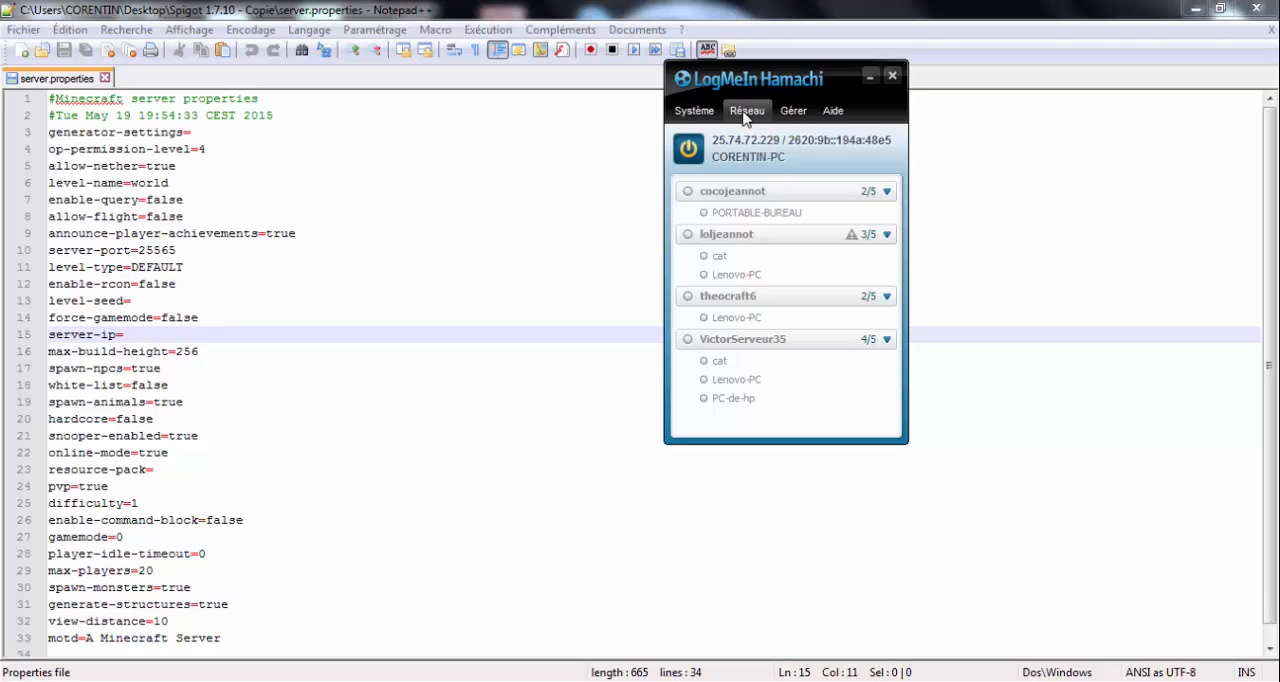
pyautogui.click(745, 112)
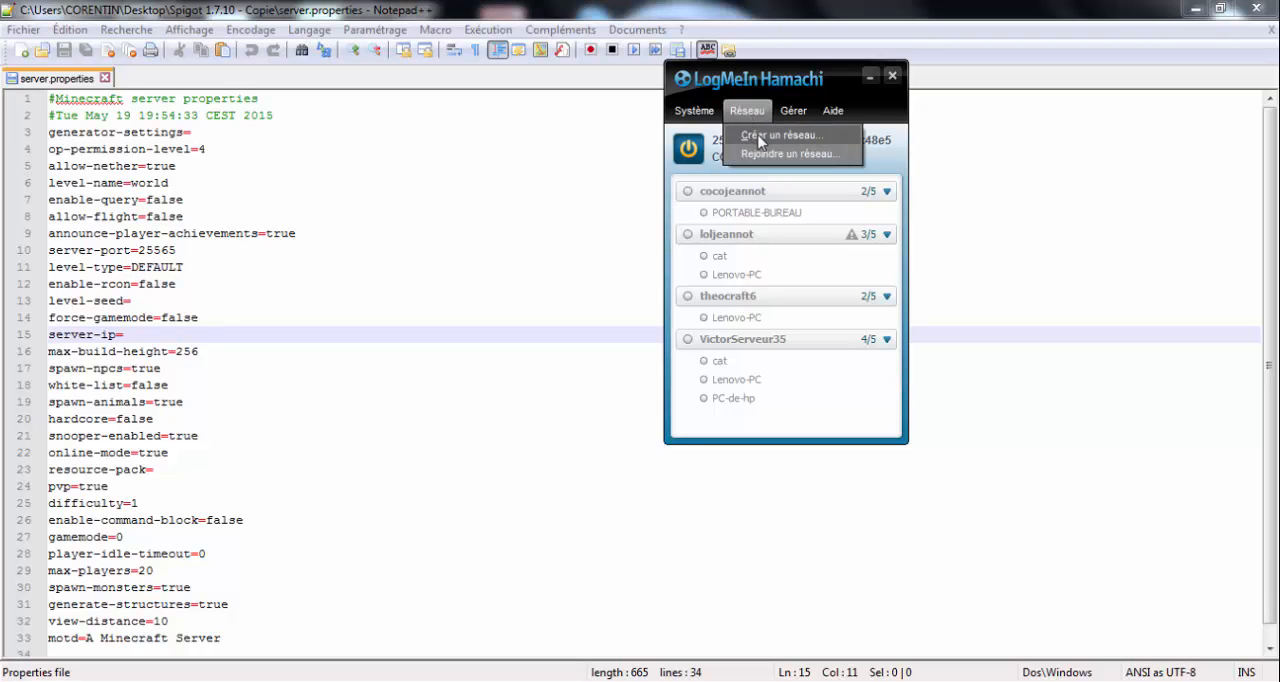
pyautogui.click(757, 139)
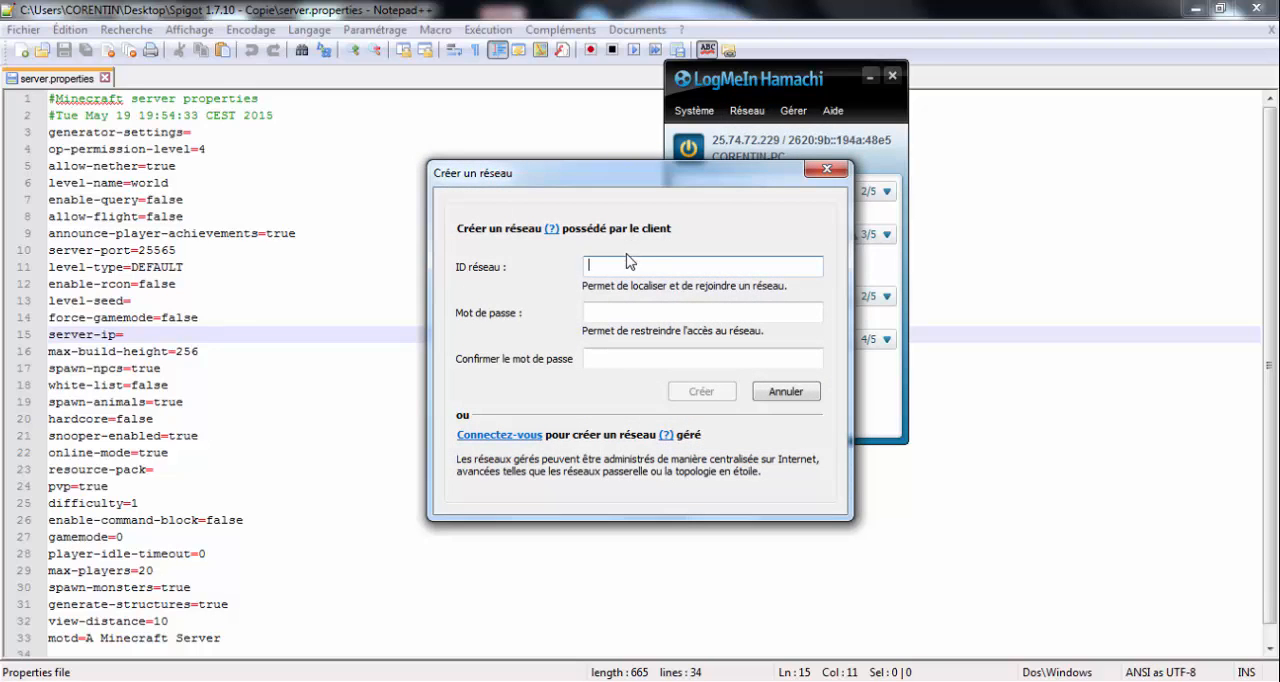
pyautogui.click(826, 169)
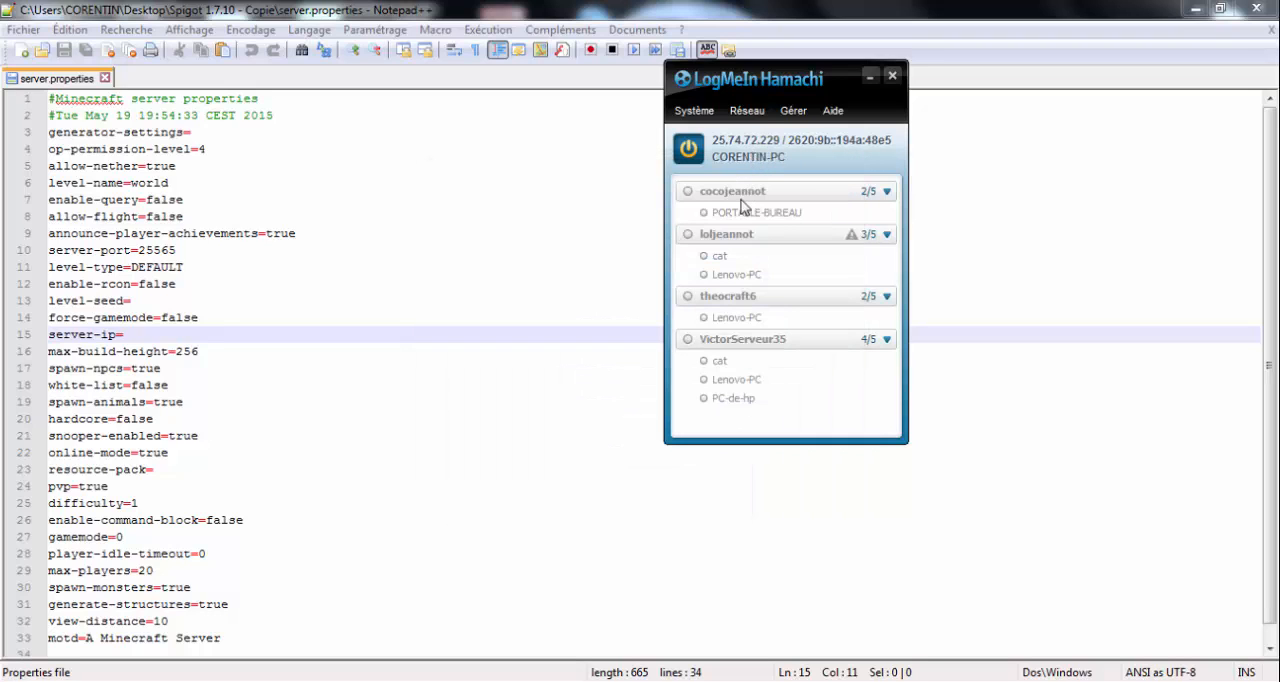
# - Copy this computer's IPv4 address from LogMeIn Hamachi
pyautogui.click(869, 77)
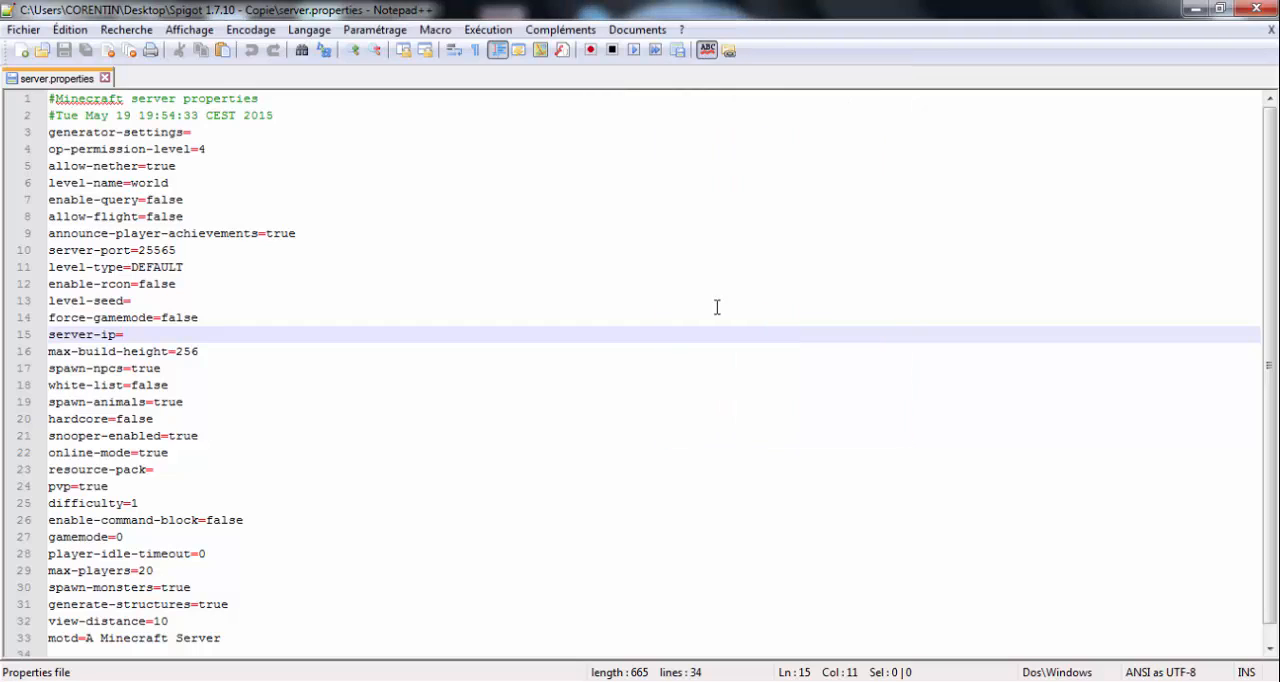
pyautogui.click(620, 679)
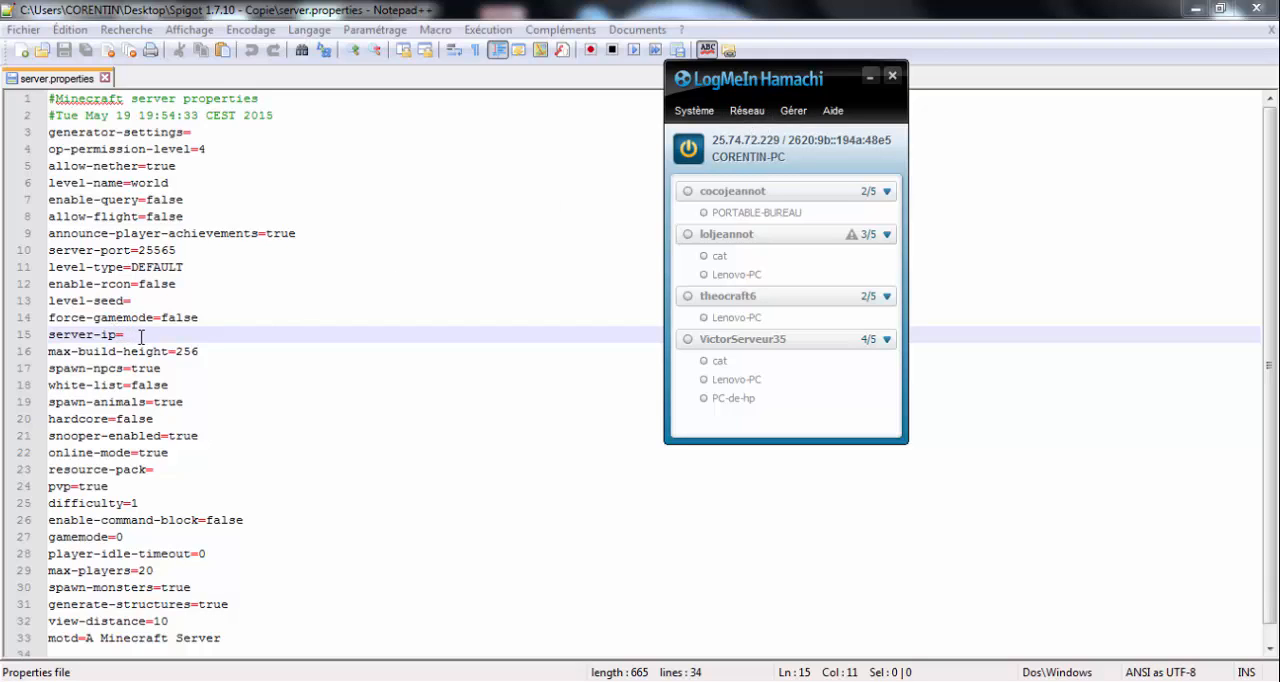
pyautogui.rightClick(751, 151)
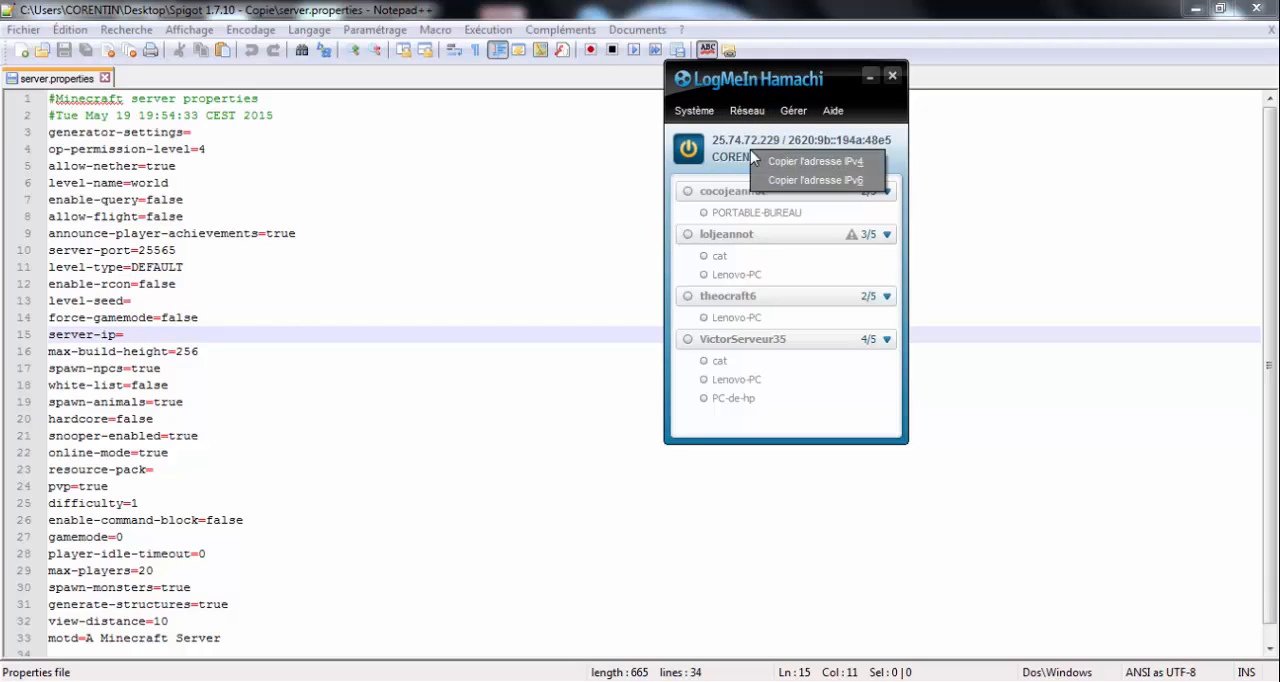
pyautogui.click(800, 163)
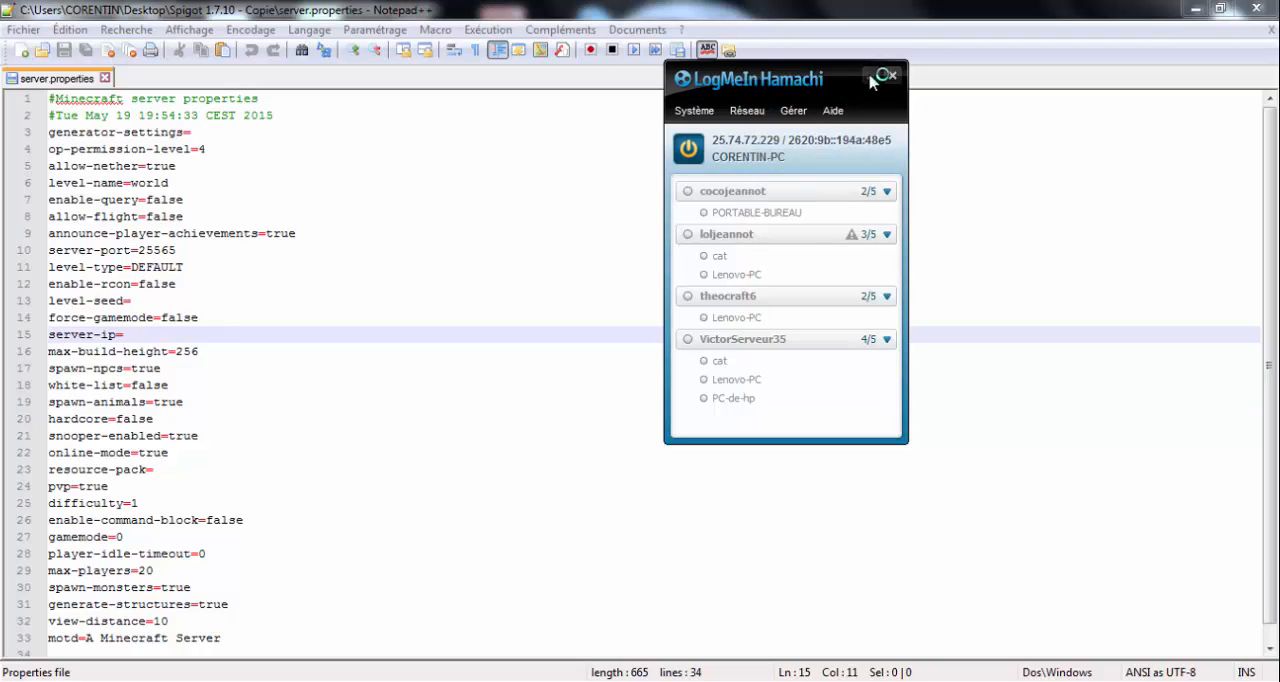
# - Put the Hamachi window away and paste the copied IPv4 address 25.74.72.229 as the server-ip value in server.properties
pyautogui.click(869, 76)
pyautogui.rightClick(266, 334)
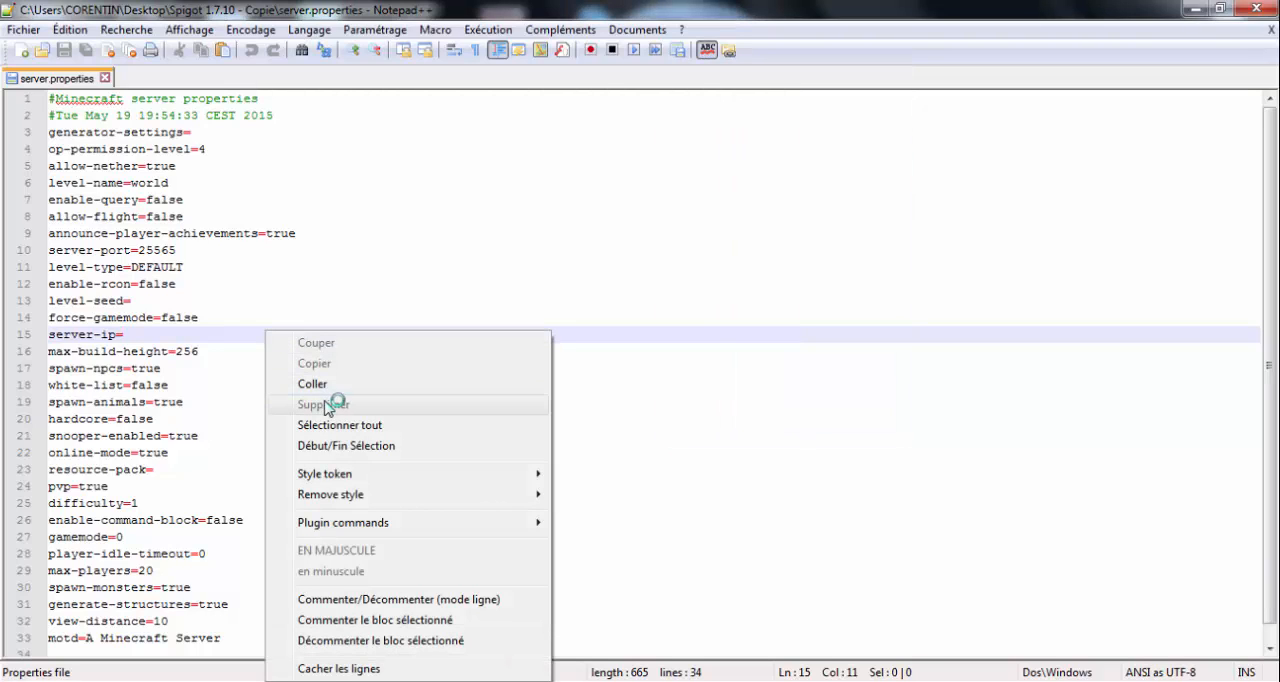
pyautogui.click(233, 333)
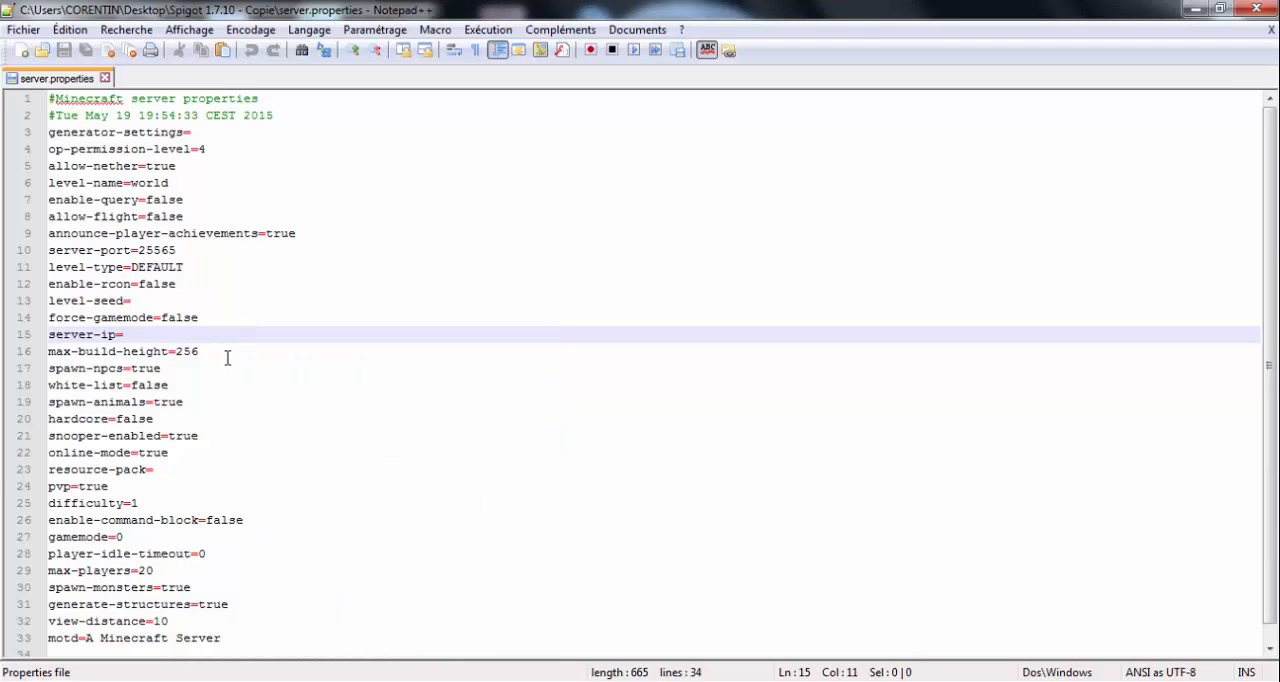
pyautogui.click(228, 350)
pyautogui.click(237, 368)
pyautogui.click(241, 385)
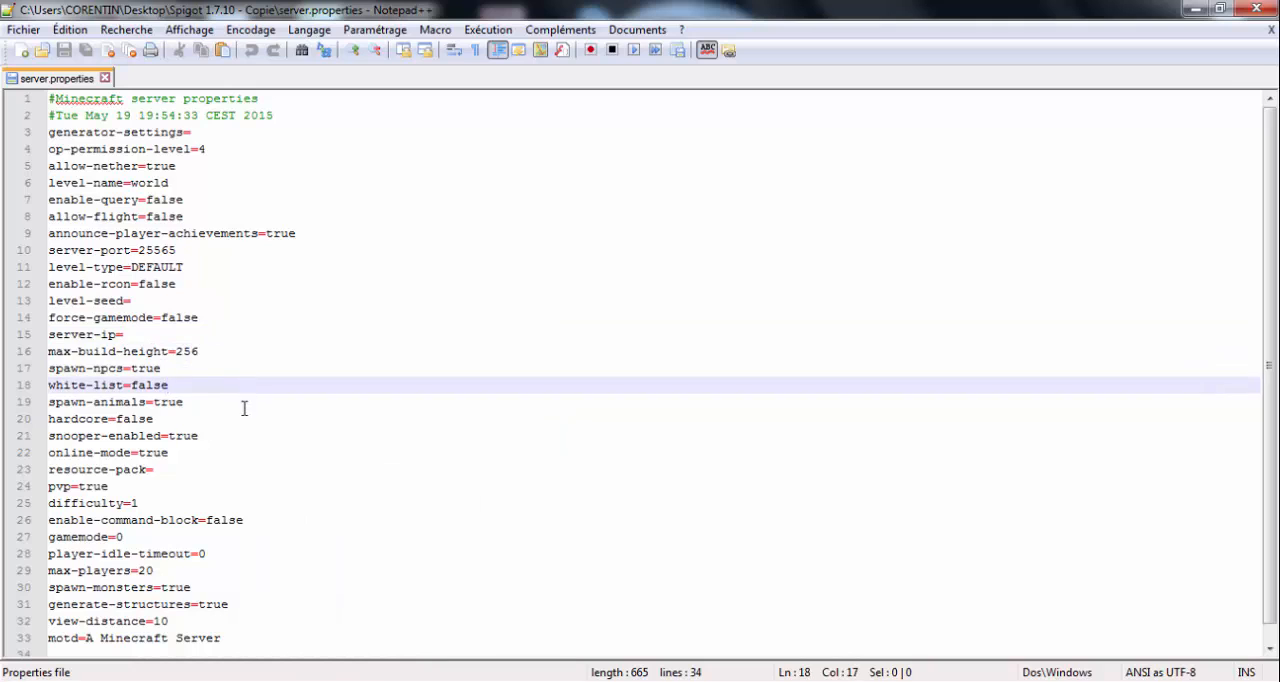
pyautogui.click(244, 408)
pyautogui.click(240, 421)
pyautogui.click(185, 334)
pyautogui.rightClick(163, 334)
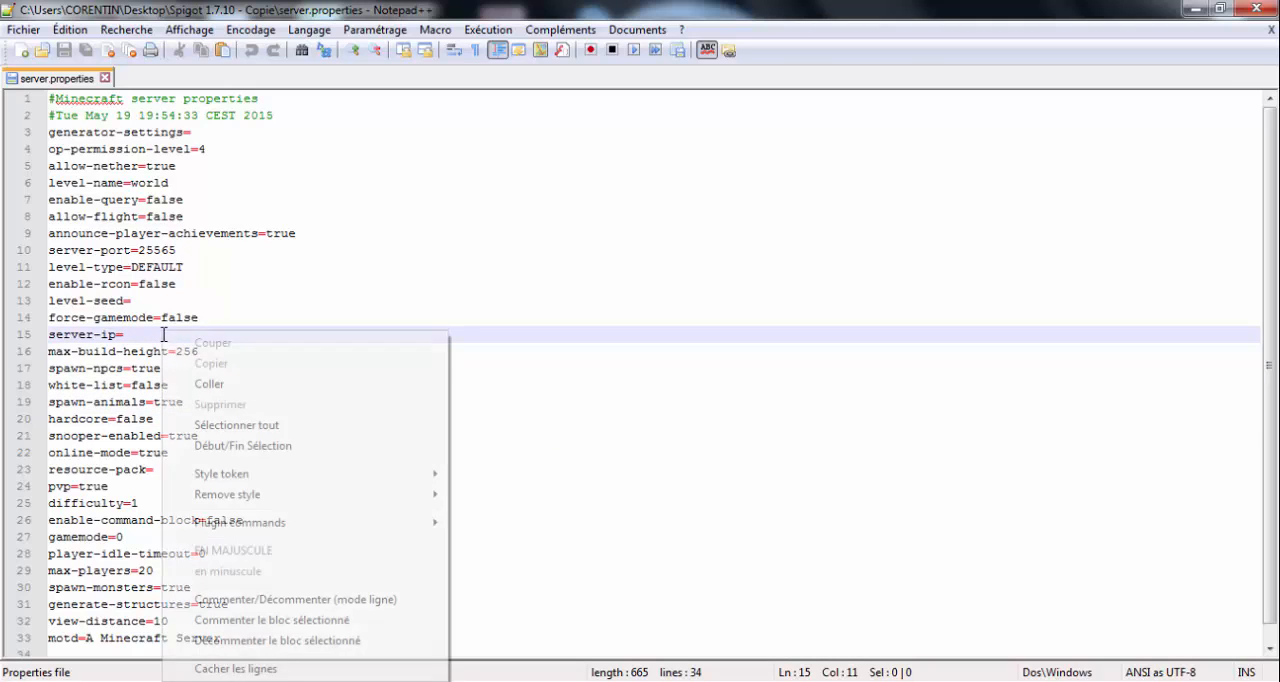
pyautogui.click(212, 386)
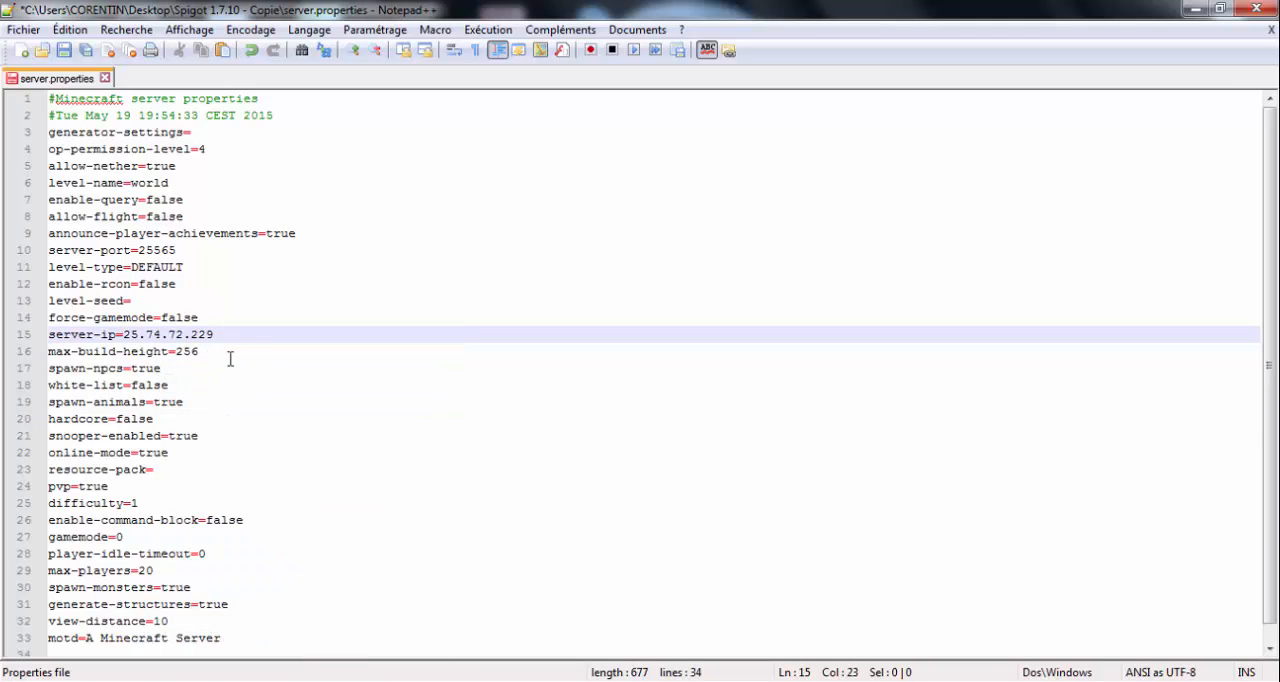
# - Review the server.properties settings from max-build-height through spawn-npcs, white-list, spawn-animals, hardcore and snooper-enabled to online-mode
pyautogui.click(224, 353)
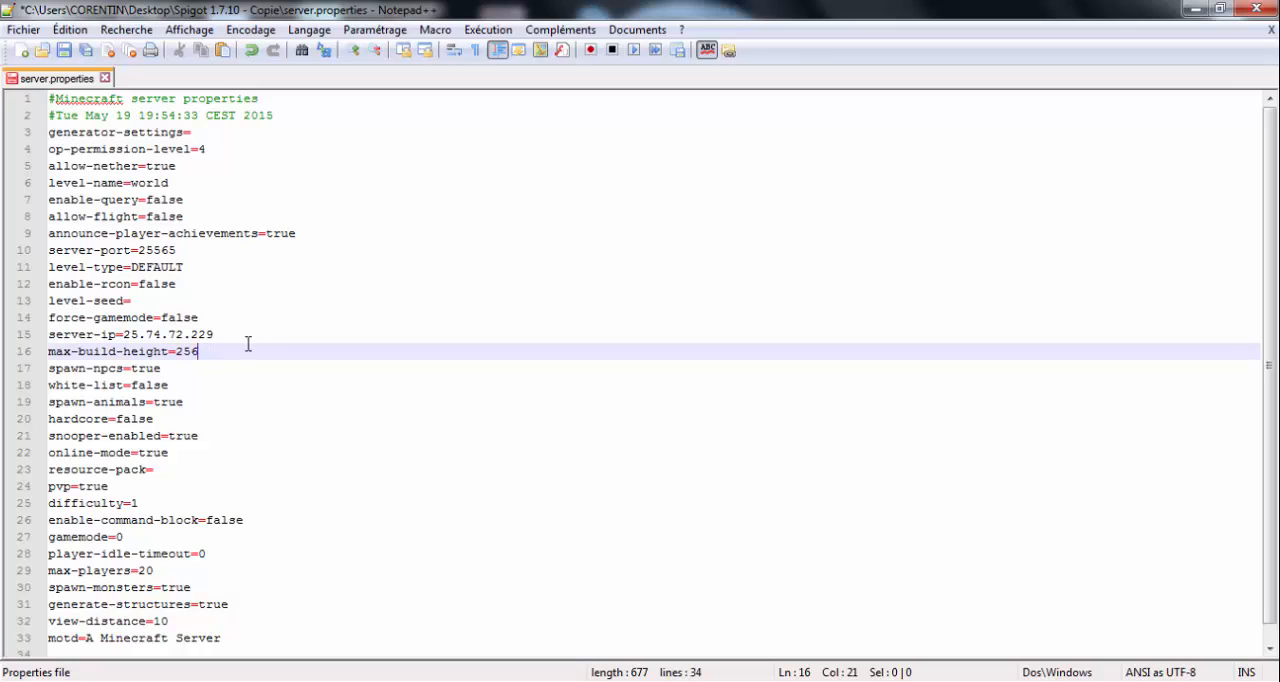
pyautogui.click(196, 375)
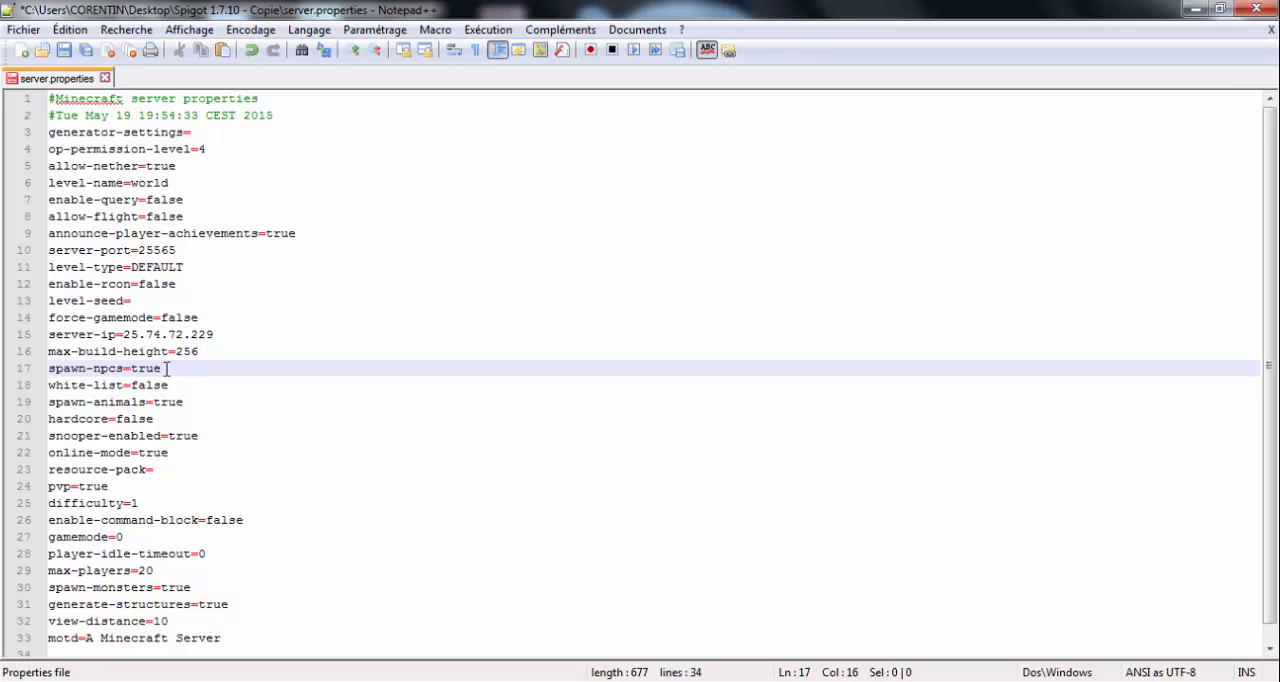
pyautogui.click(191, 386)
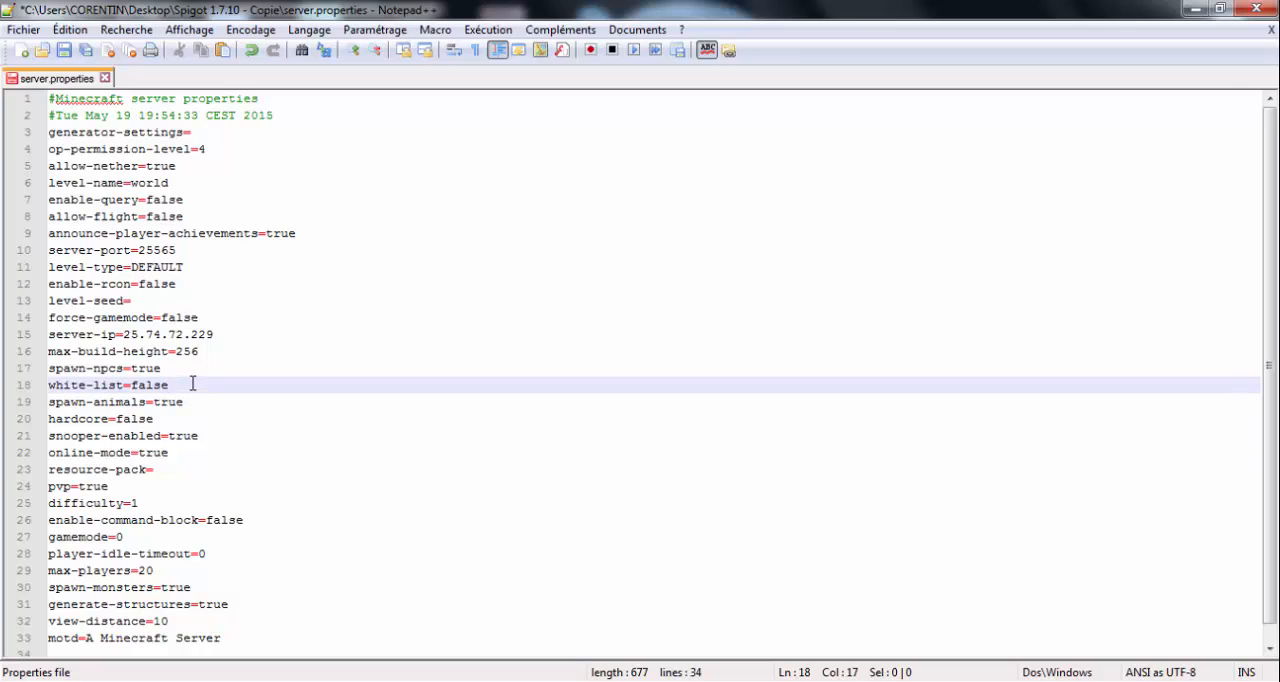
pyautogui.moveTo(162, 368); pyautogui.dragTo(134, 370)
pyautogui.click(192, 388)
pyautogui.click(181, 403)
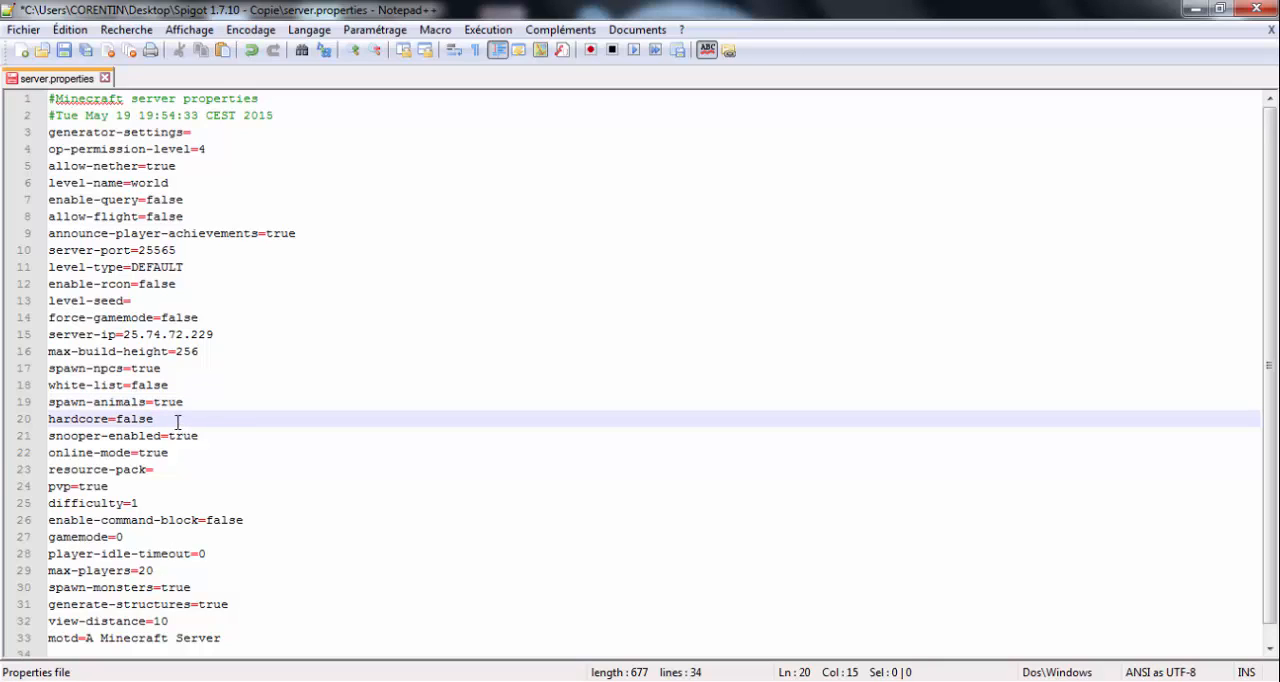
pyautogui.click(216, 438)
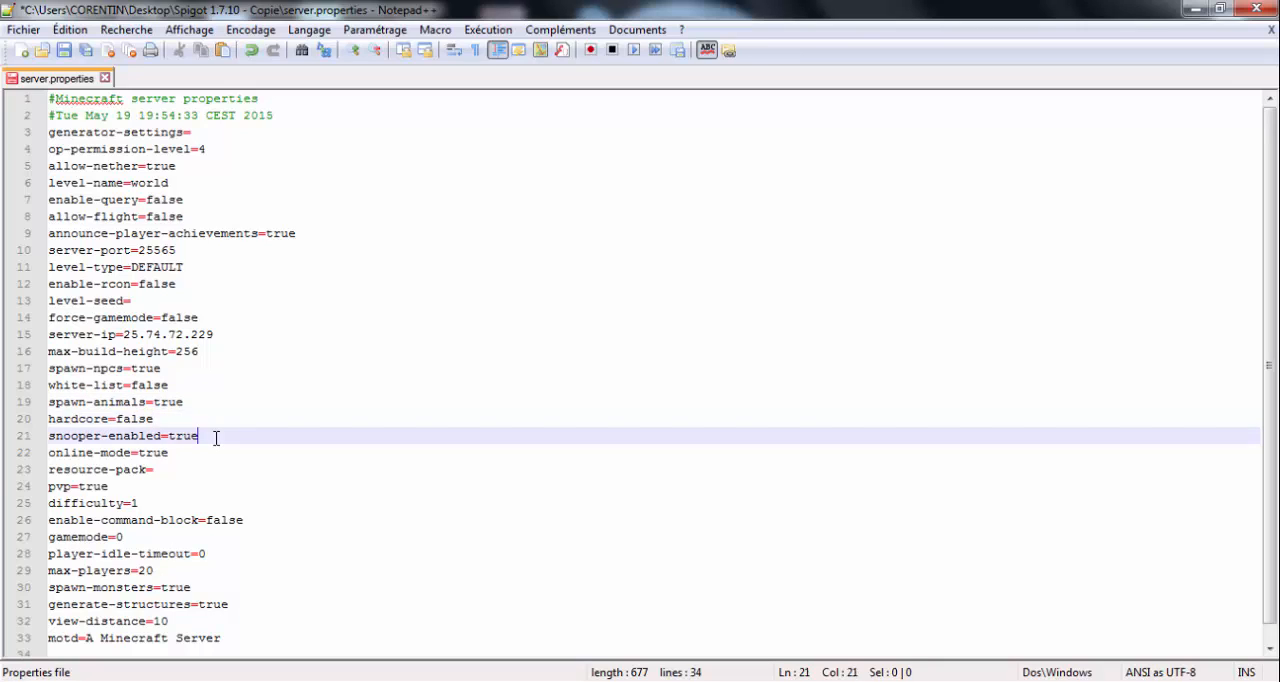
pyautogui.click(180, 455)
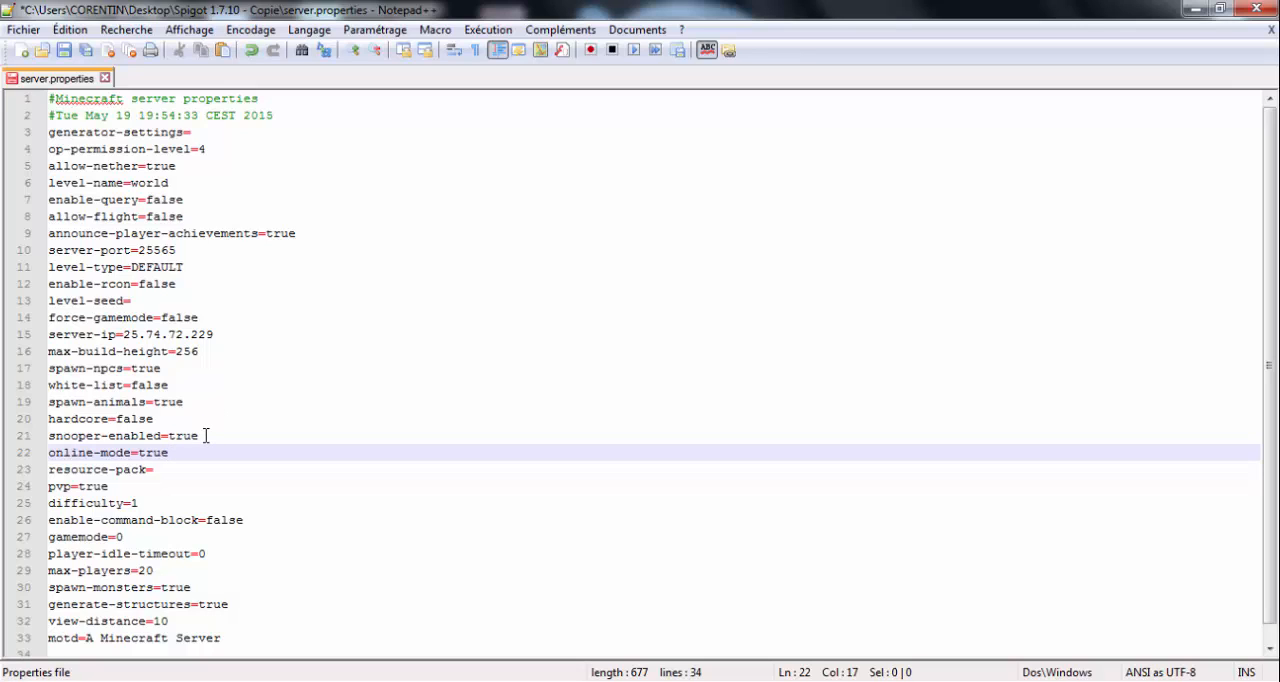
pyautogui.click(200, 435)
# - Set online-mode to false in server.properties
pyautogui.click(176, 453)
pyautogui.press('BackSpace')
pyautogui.press('BackSpace')
pyautogui.press('BackSpace')
pyautogui.write('false')
# - Go over the resource-pack, pvp and difficulty settings, and set enable-command-block to true
pyautogui.click(159, 470)
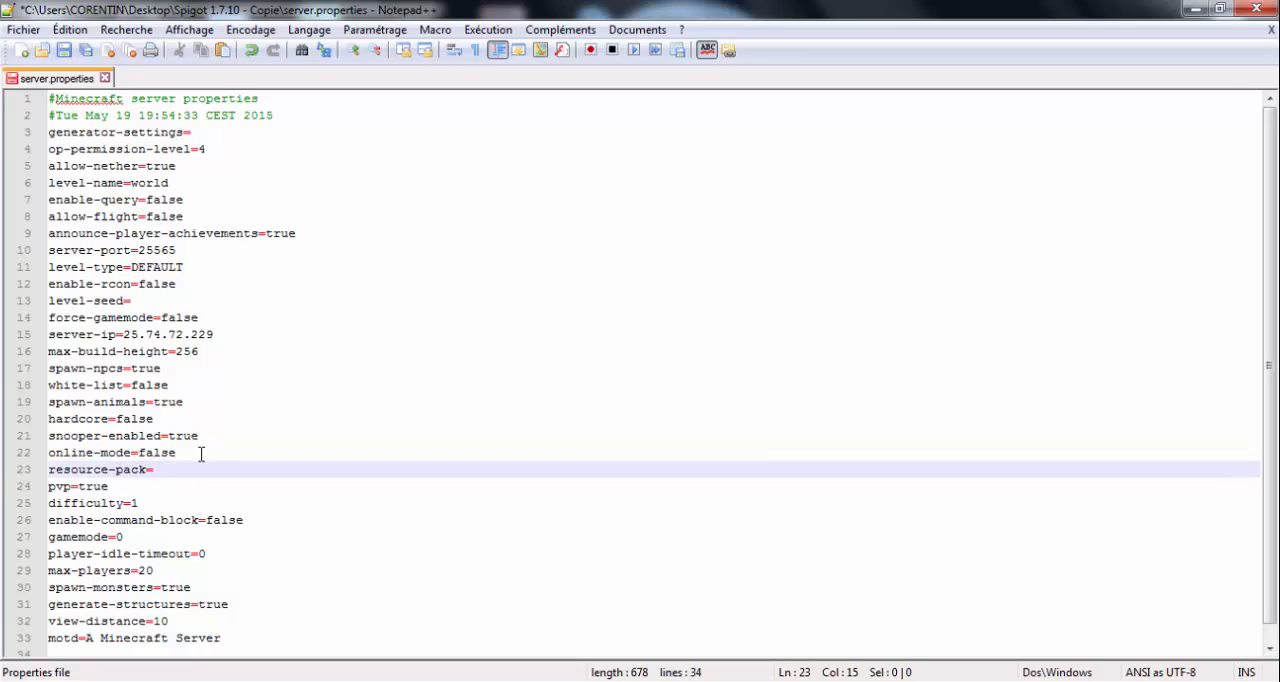
pyautogui.click(151, 489)
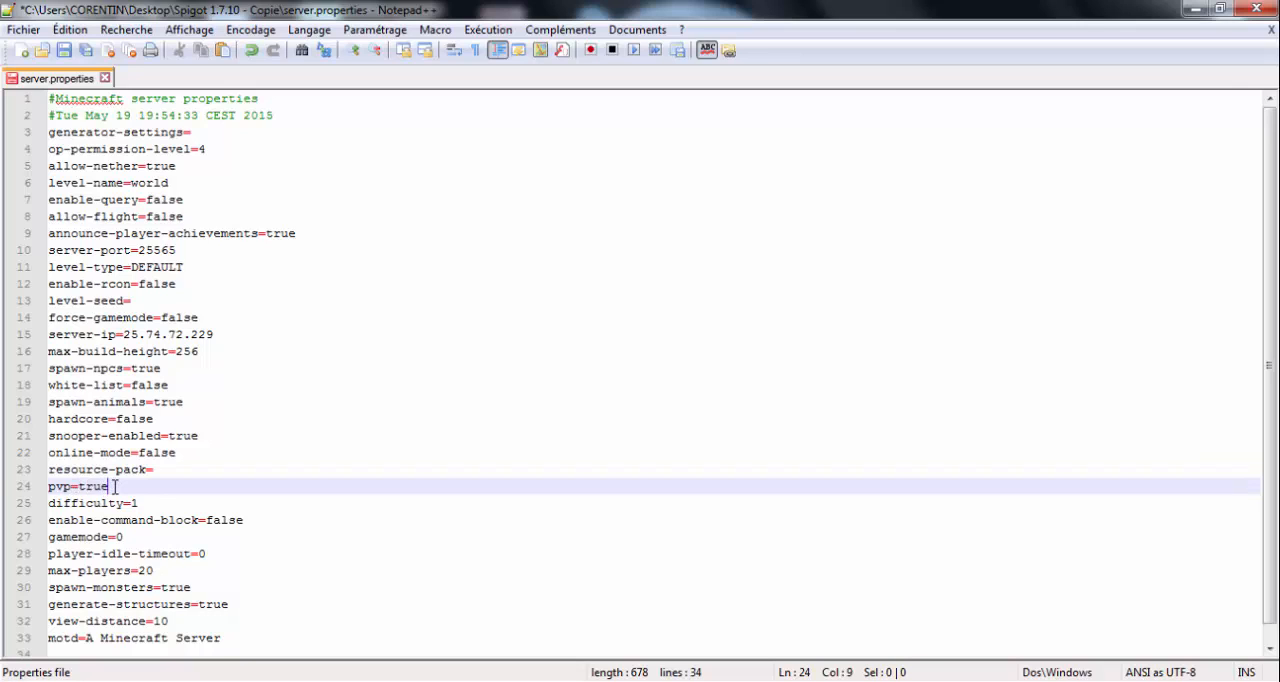
pyautogui.click(162, 505)
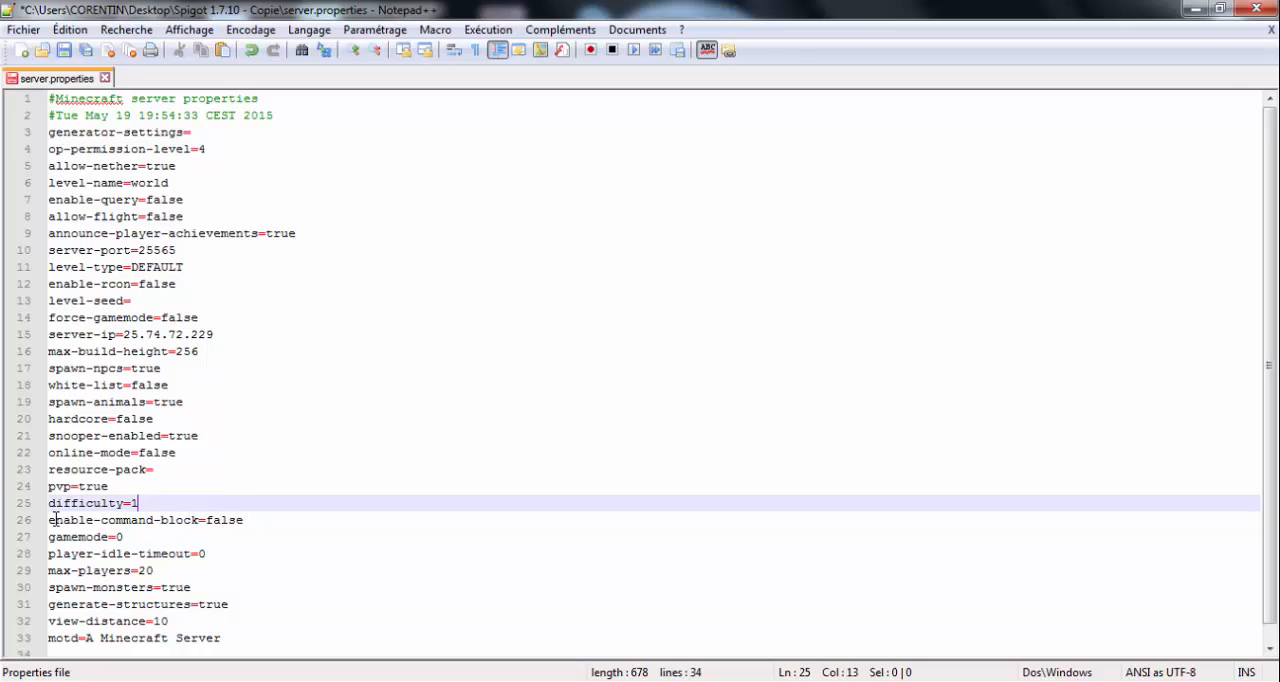
pyautogui.moveTo(56, 521); pyautogui.dragTo(257, 520)
pyautogui.click(257, 520)
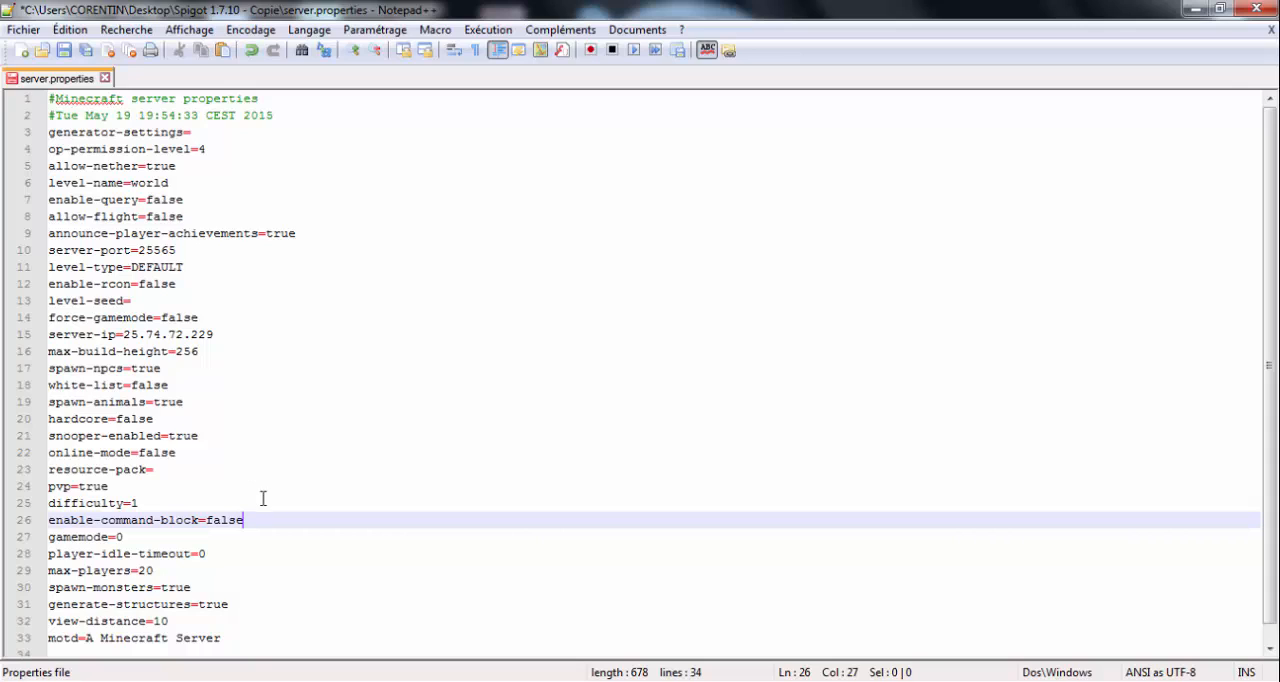
pyautogui.press('BackSpace')
pyautogui.press('BackSpace')
pyautogui.press('BackSpace')
pyautogui.press('BackSpace')
pyautogui.press('BackSpace')
pyautogui.write('true')
# - Review the remaining settings from gamemode and max-players through spawn-monsters, generate-structures and view-distance to the motd line
pyautogui.click(158, 537)
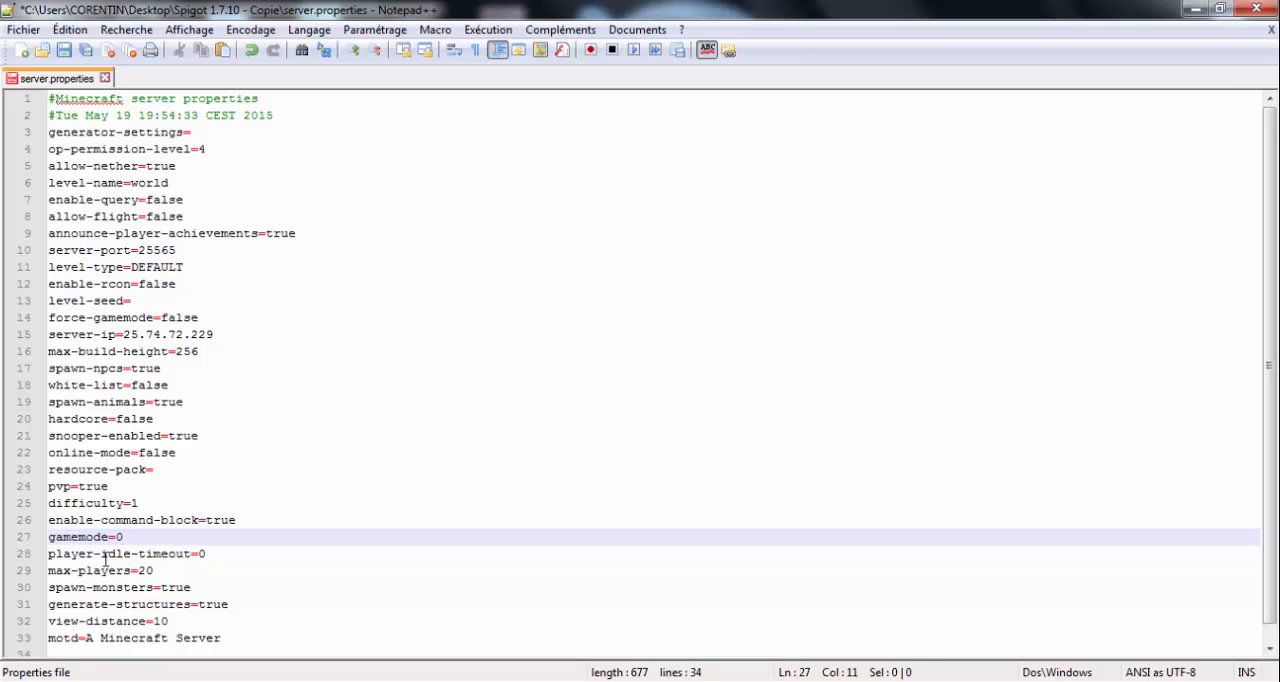
pyautogui.click(161, 570)
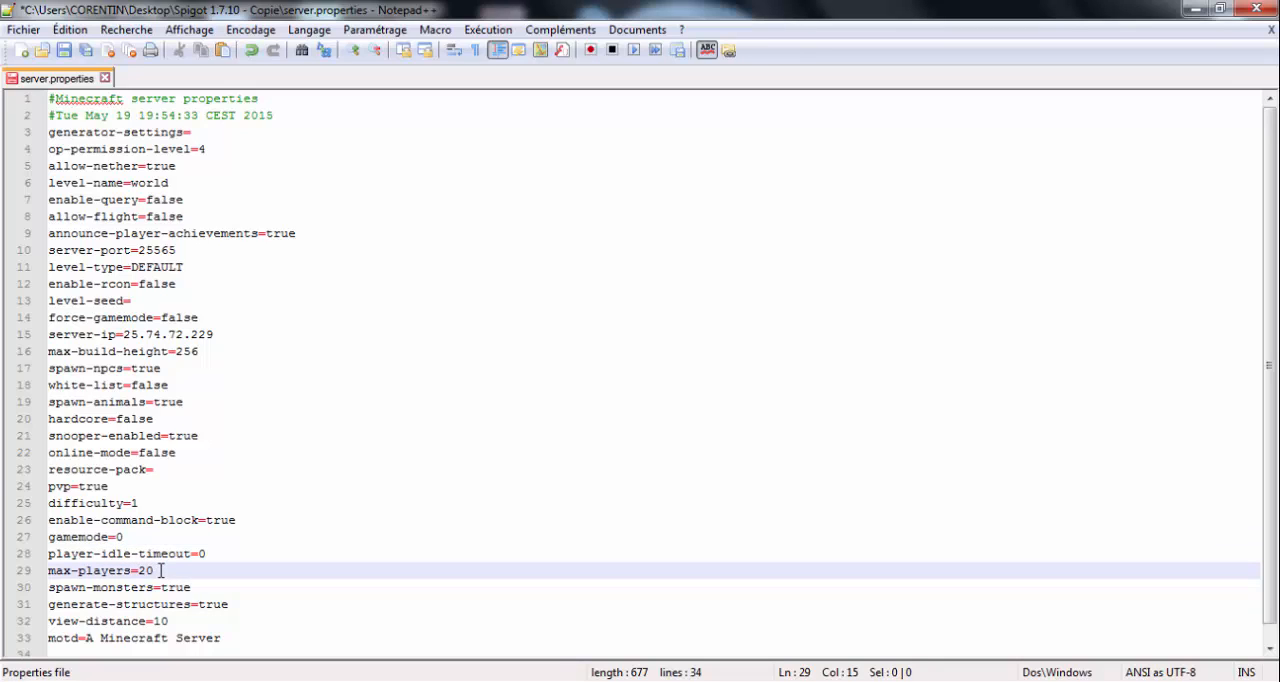
pyautogui.click(170, 554)
pyautogui.click(165, 571)
pyautogui.click(108, 588)
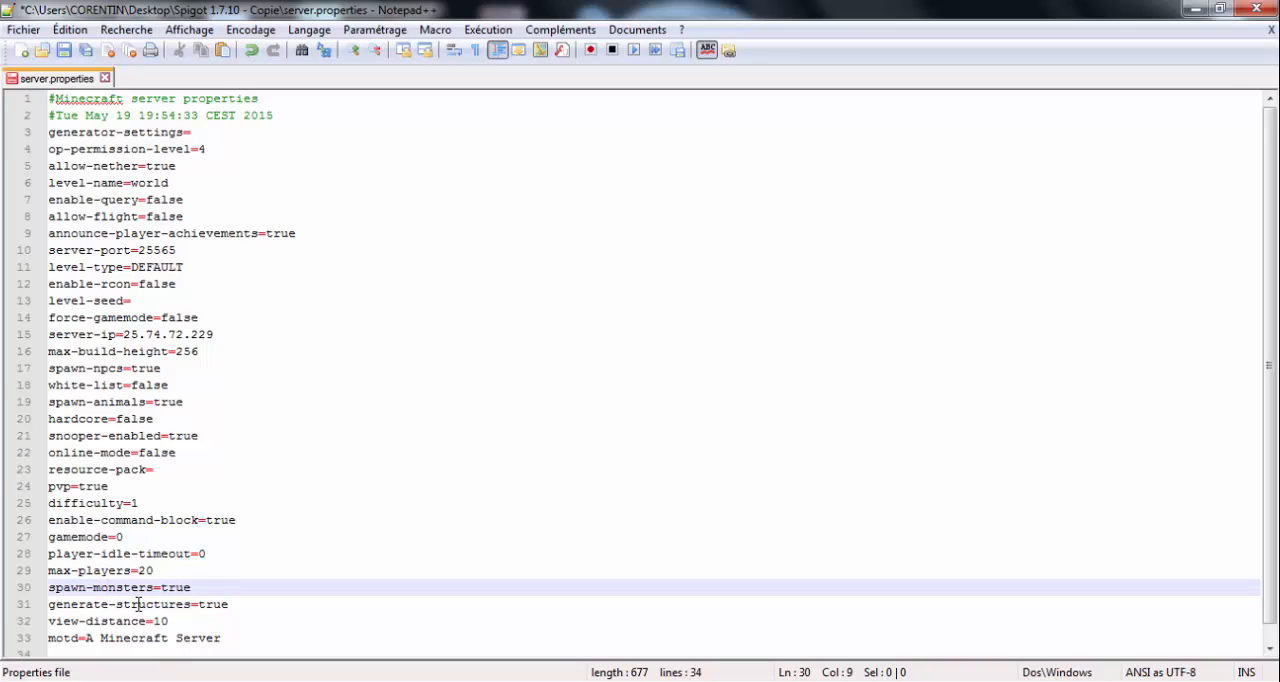
pyautogui.click(144, 606)
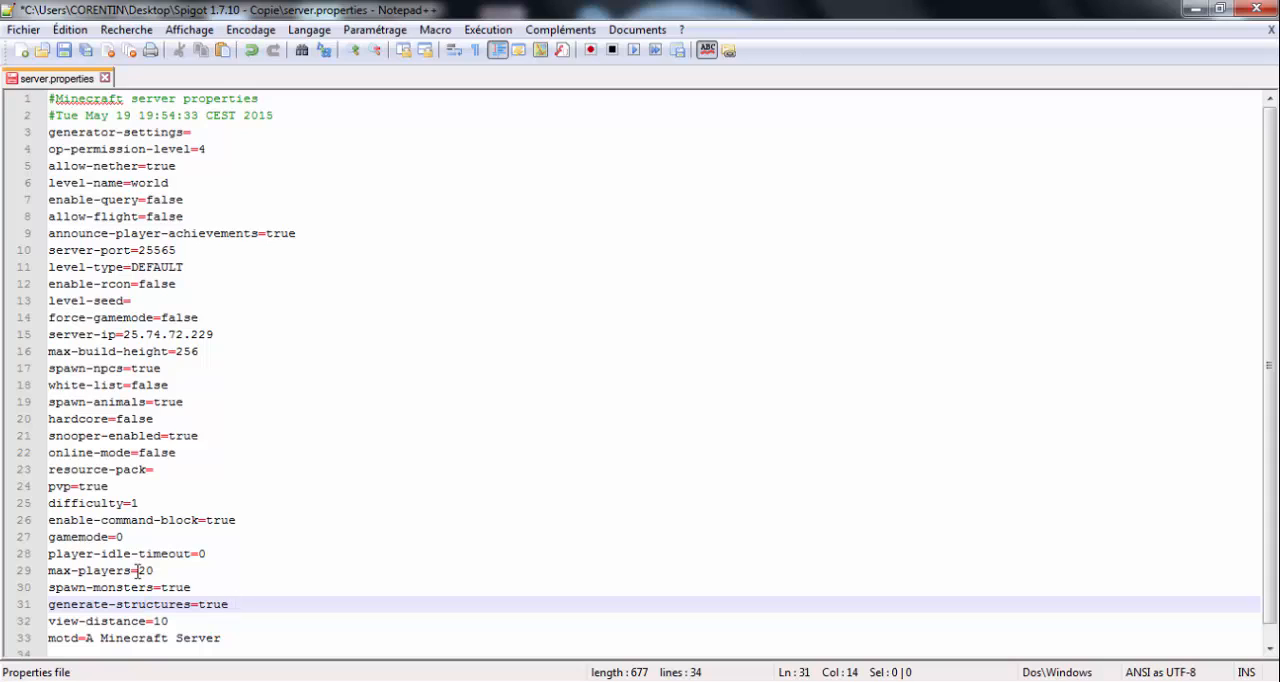
pyautogui.click(182, 622)
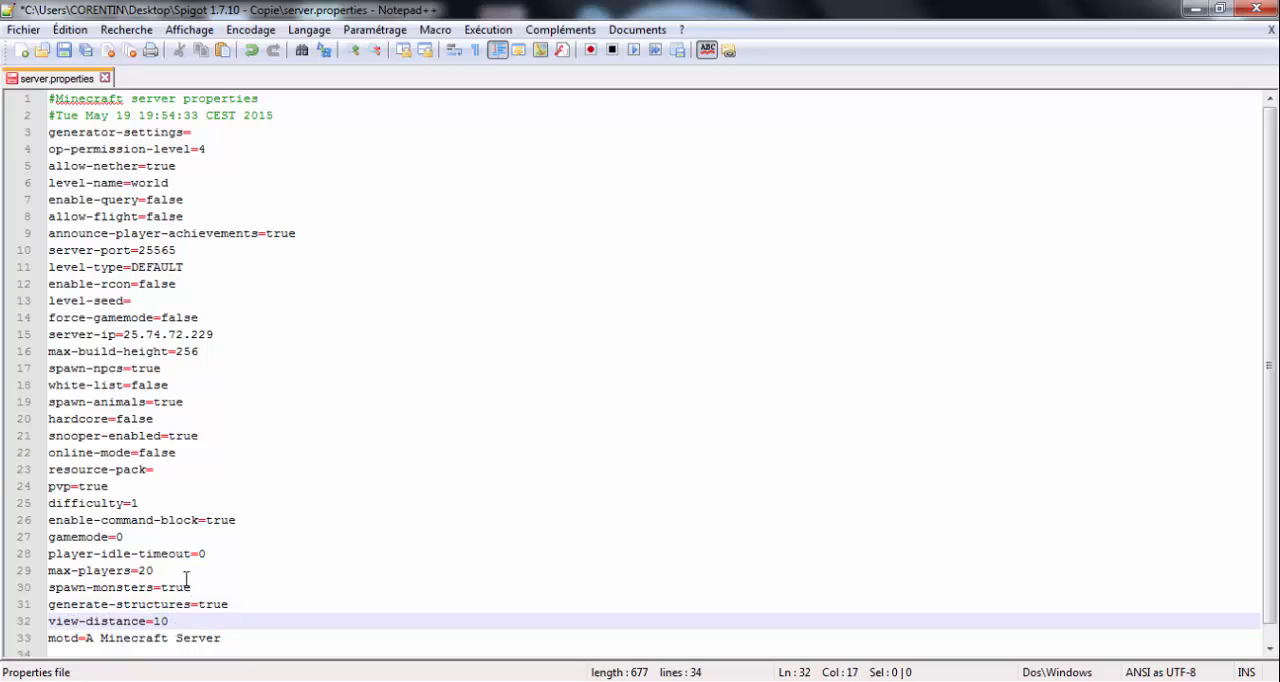
pyautogui.moveTo(229, 637); pyautogui.dragTo(92, 640)
pyautogui.click(243, 637)
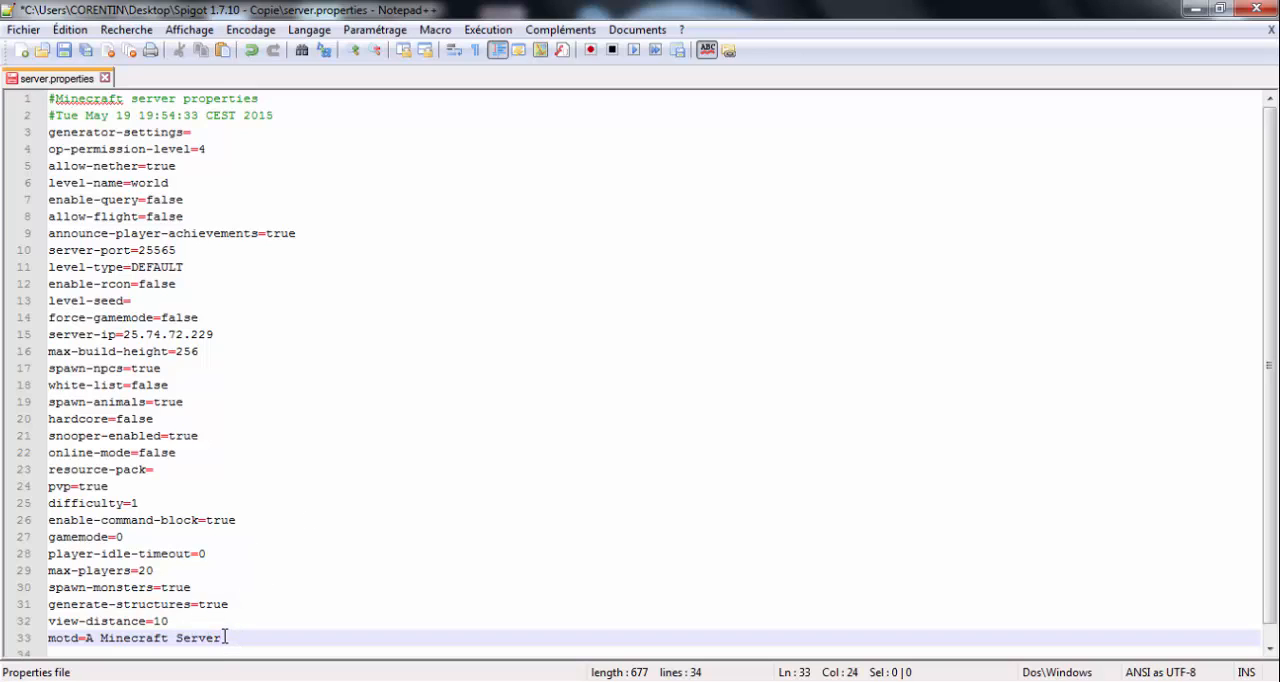
pyautogui.scroll(-1, 238, 547)
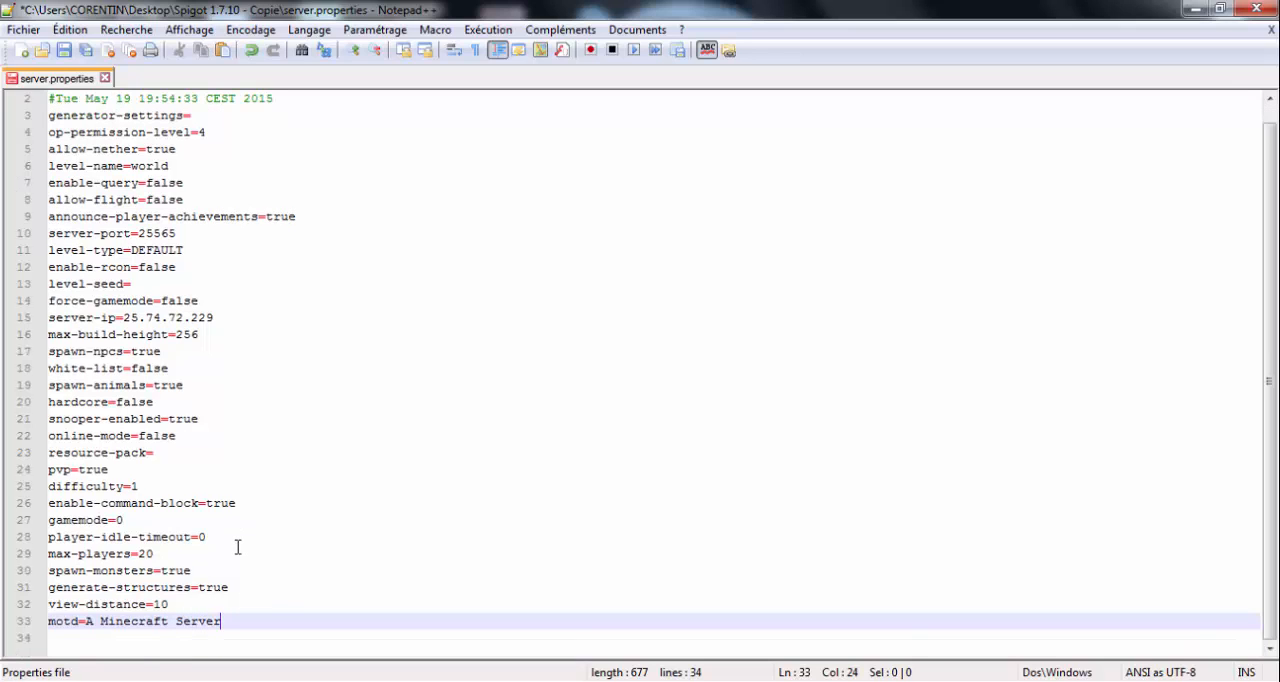
pyautogui.scroll(1, 237, 546)
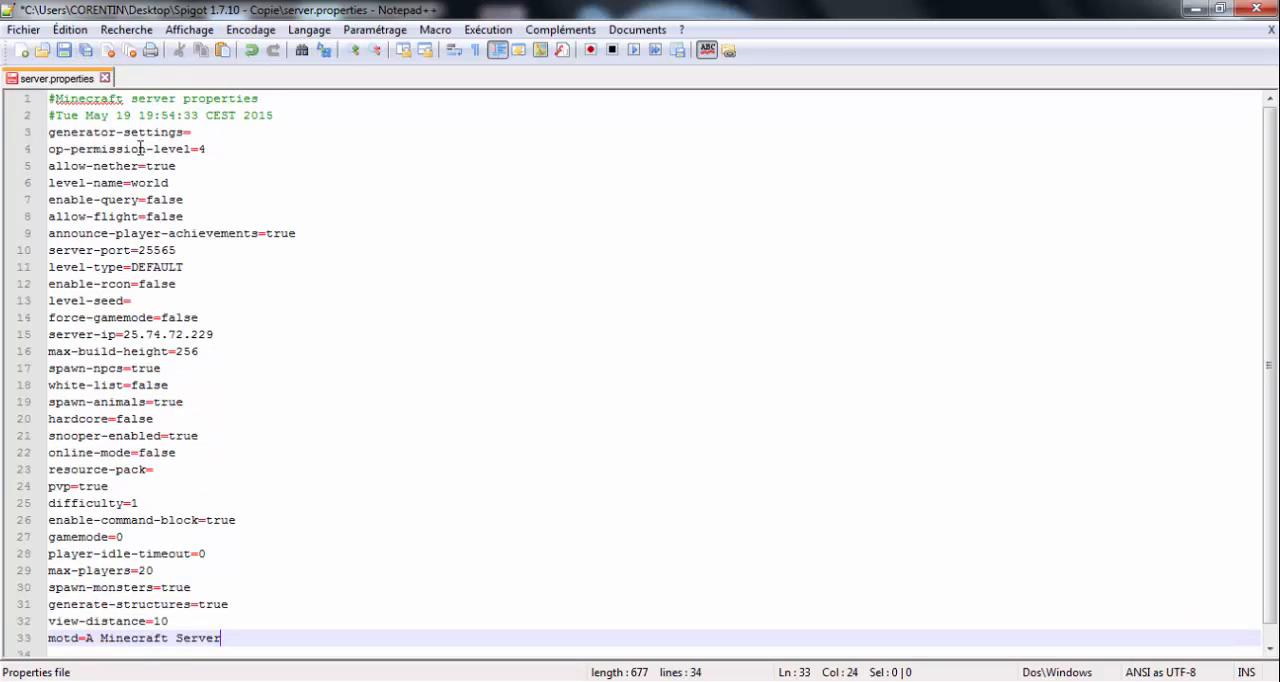
# - Save the edited server.properties file
pyautogui.click(66, 51)
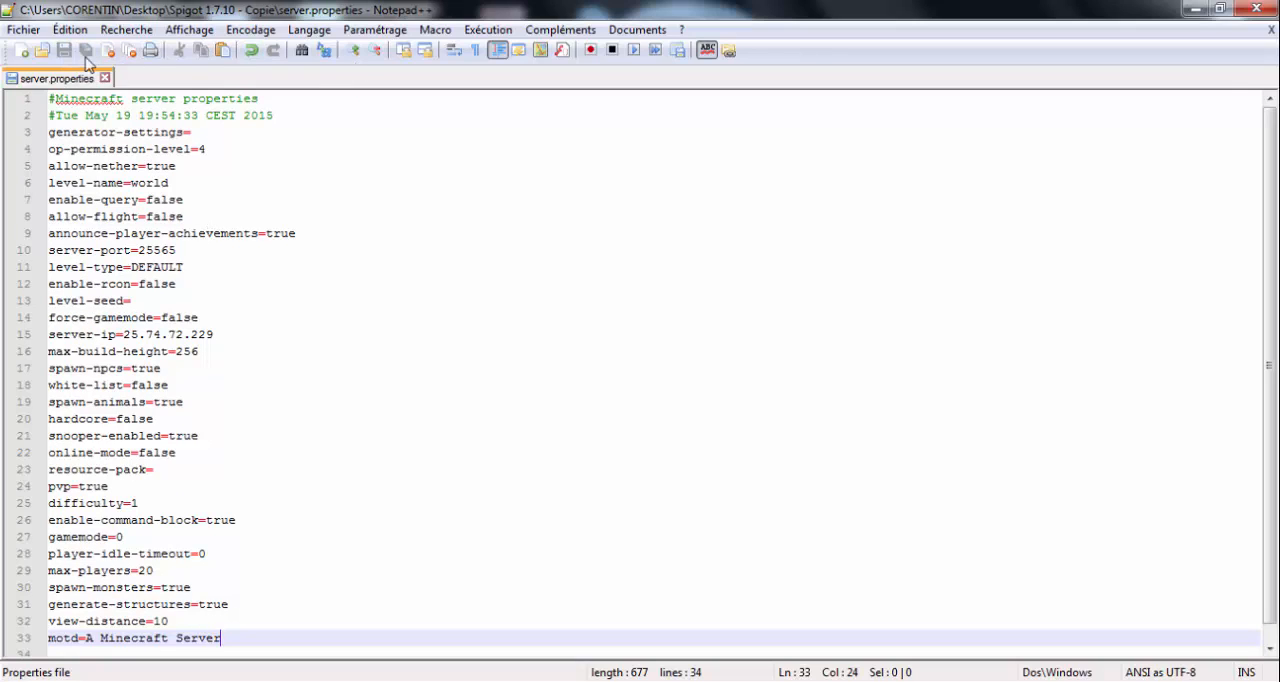
pyautogui.click(27, 30)
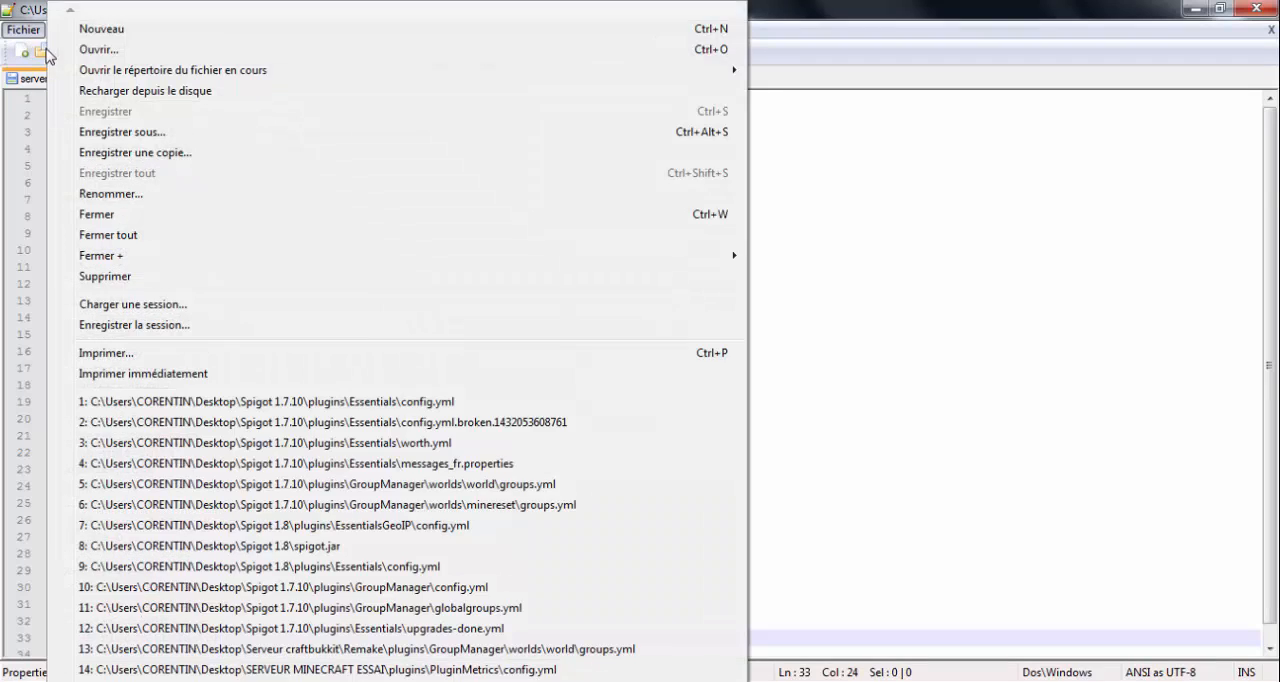
pyautogui.click(30, 32)
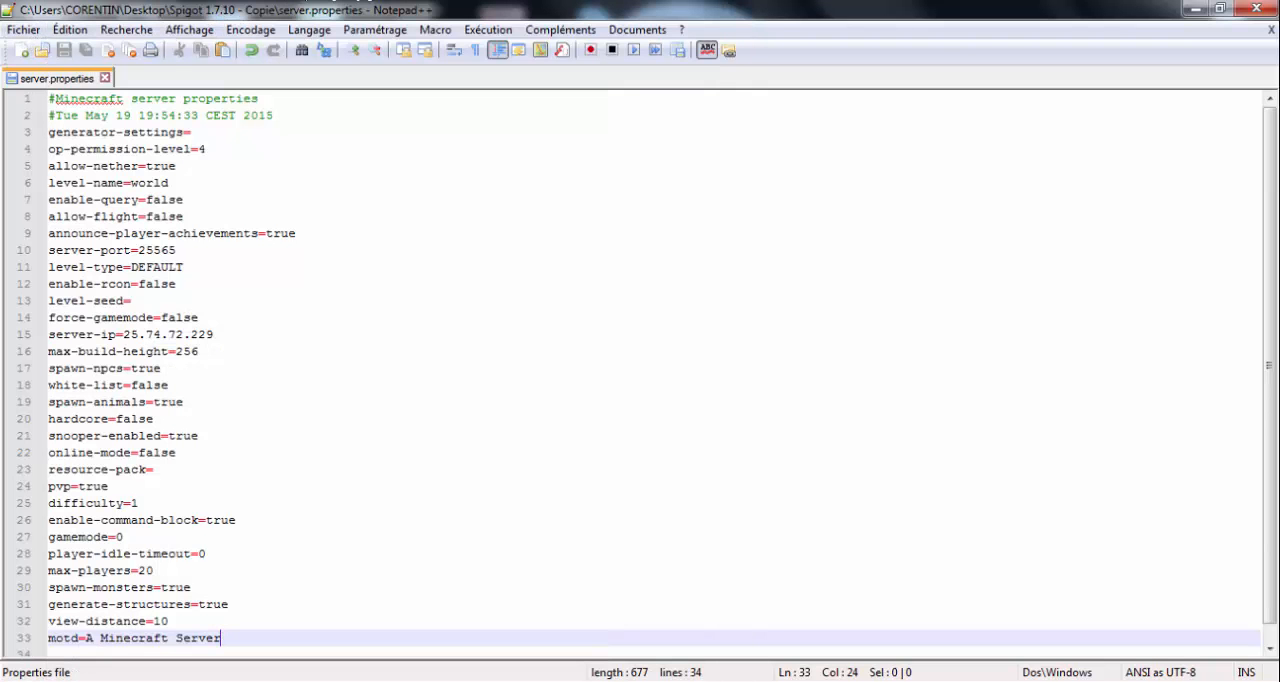
# - Close the text editor, run Start.bat from the Spigot 1.7.10 - Copie folder, and minimize the folder window
pyautogui.click(1258, 9)
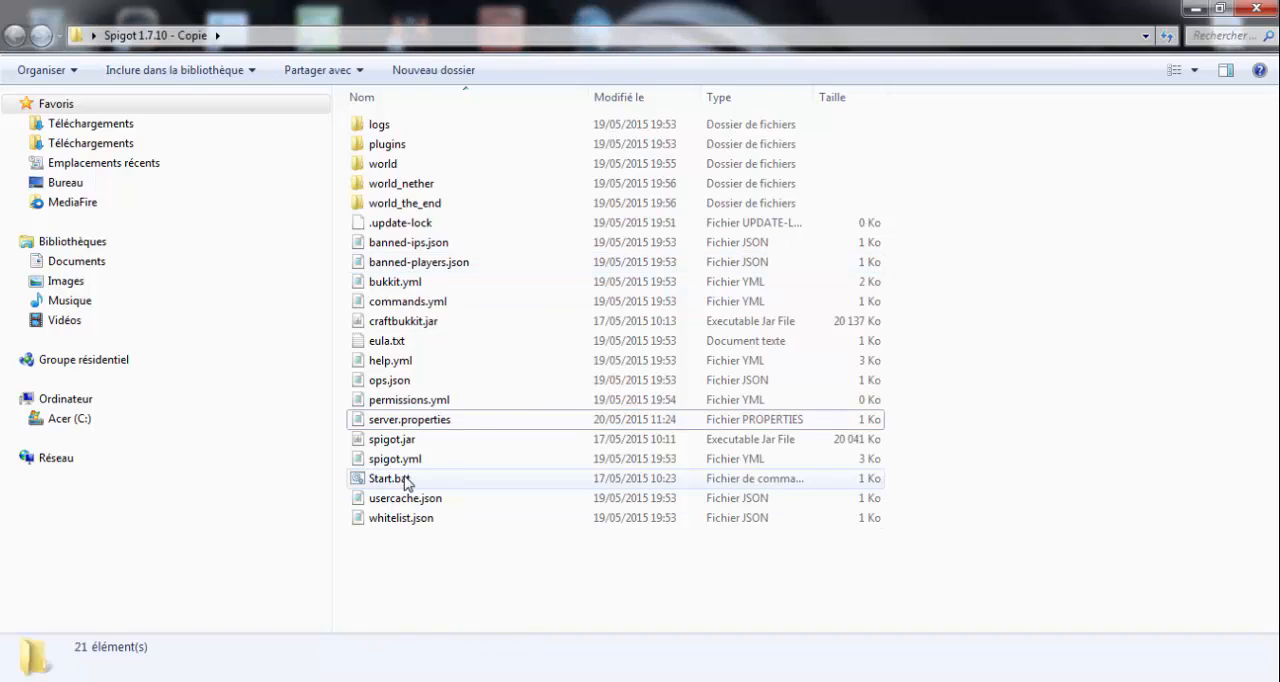
pyautogui.doubleClick(404, 480)
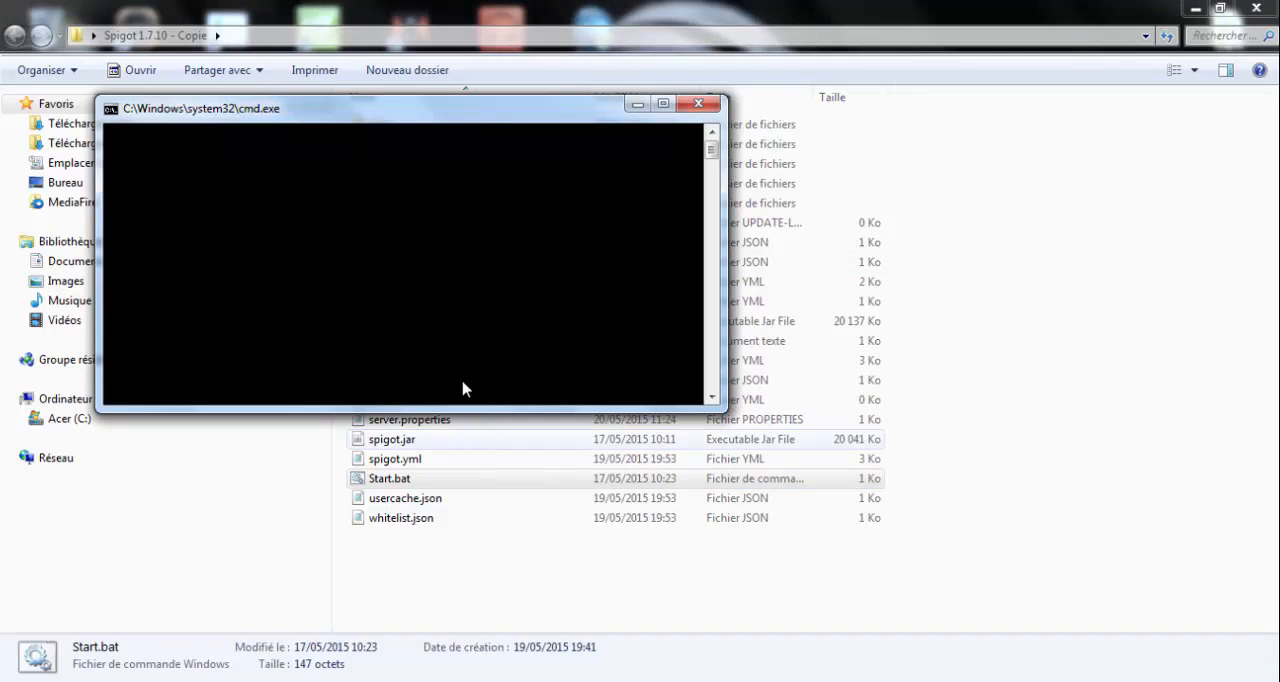
pyautogui.click(1195, 8)
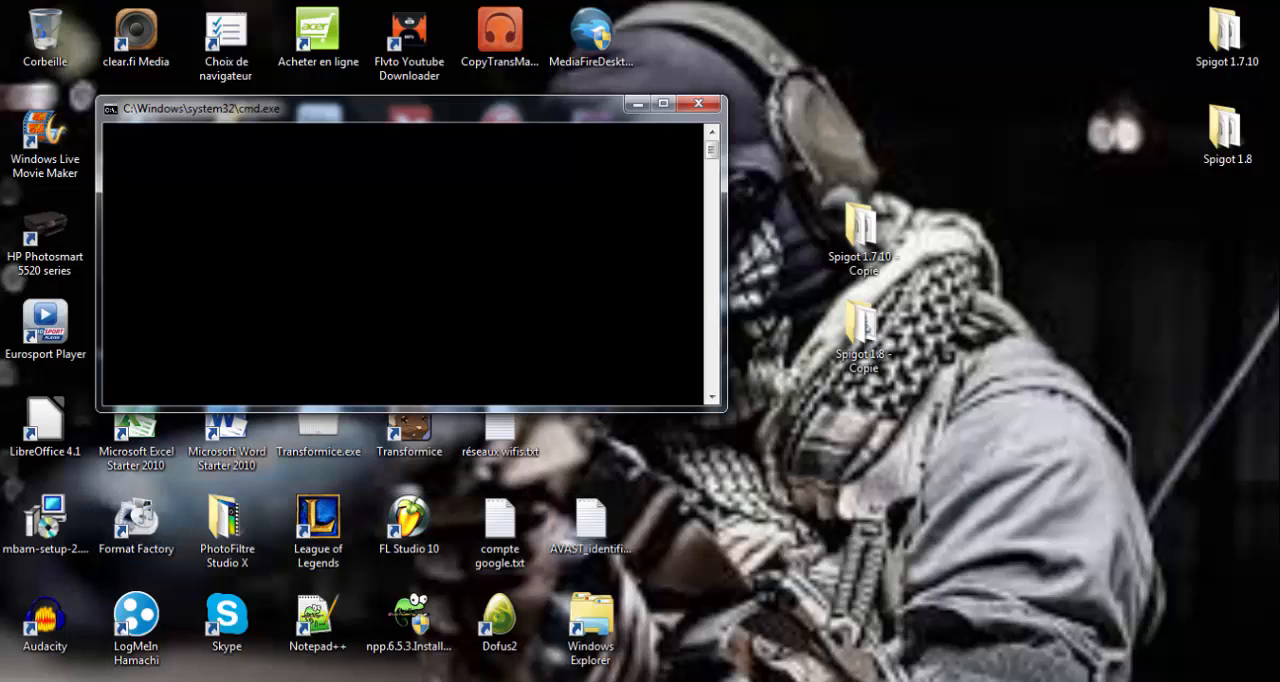
# - Launch Launcher Ascentia 3.3.exe from the Dossiers du bureau > Minecraft folder in Documents, and close the folder window
pyautogui.click(42, 681)
pyautogui.click(345, 218)
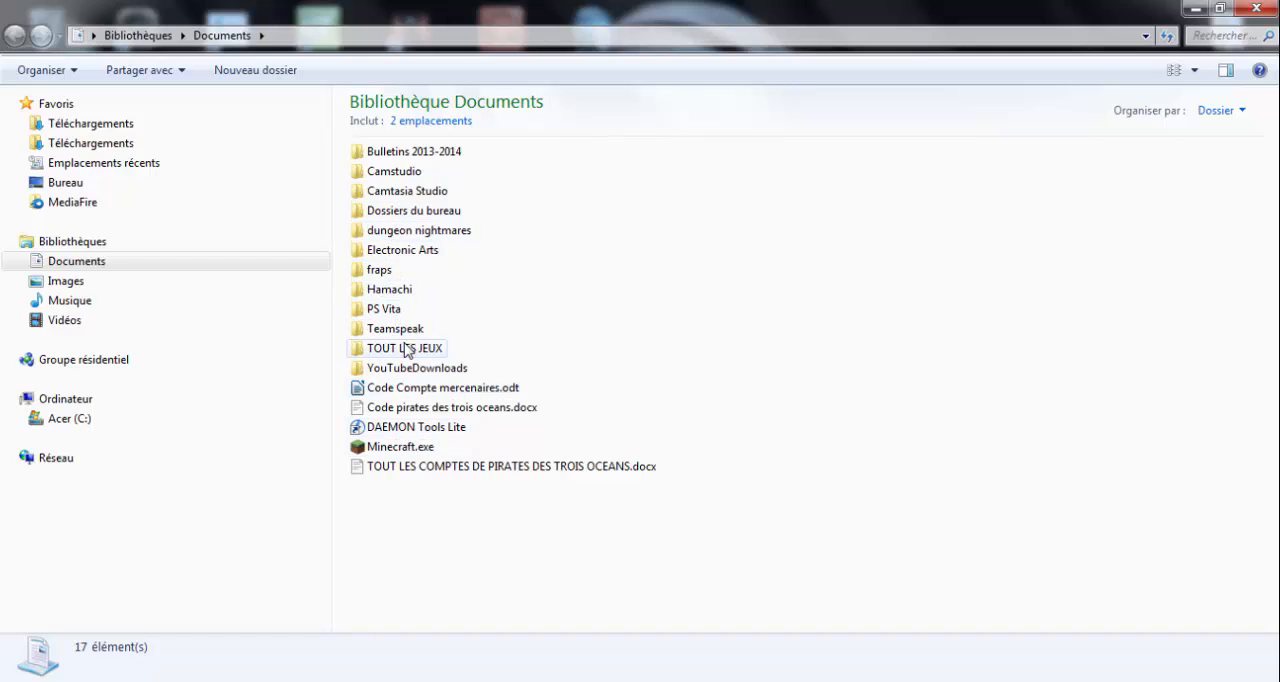
pyautogui.doubleClick(414, 212)
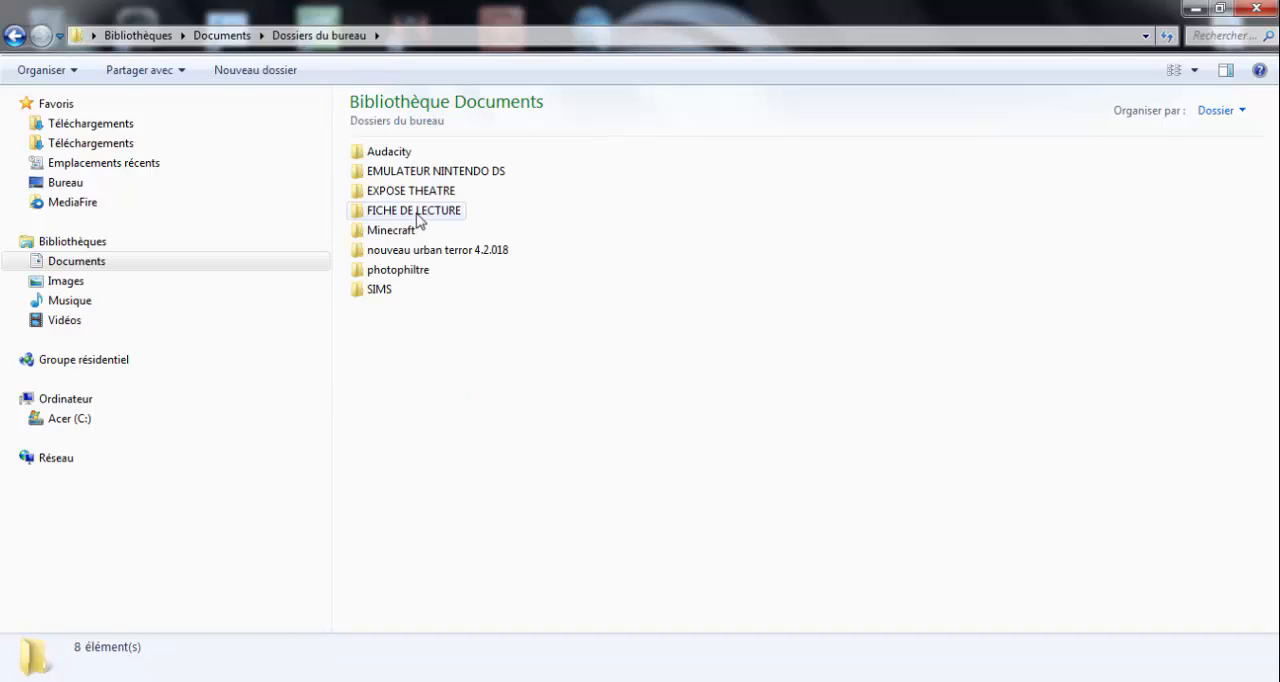
pyautogui.doubleClick(395, 230)
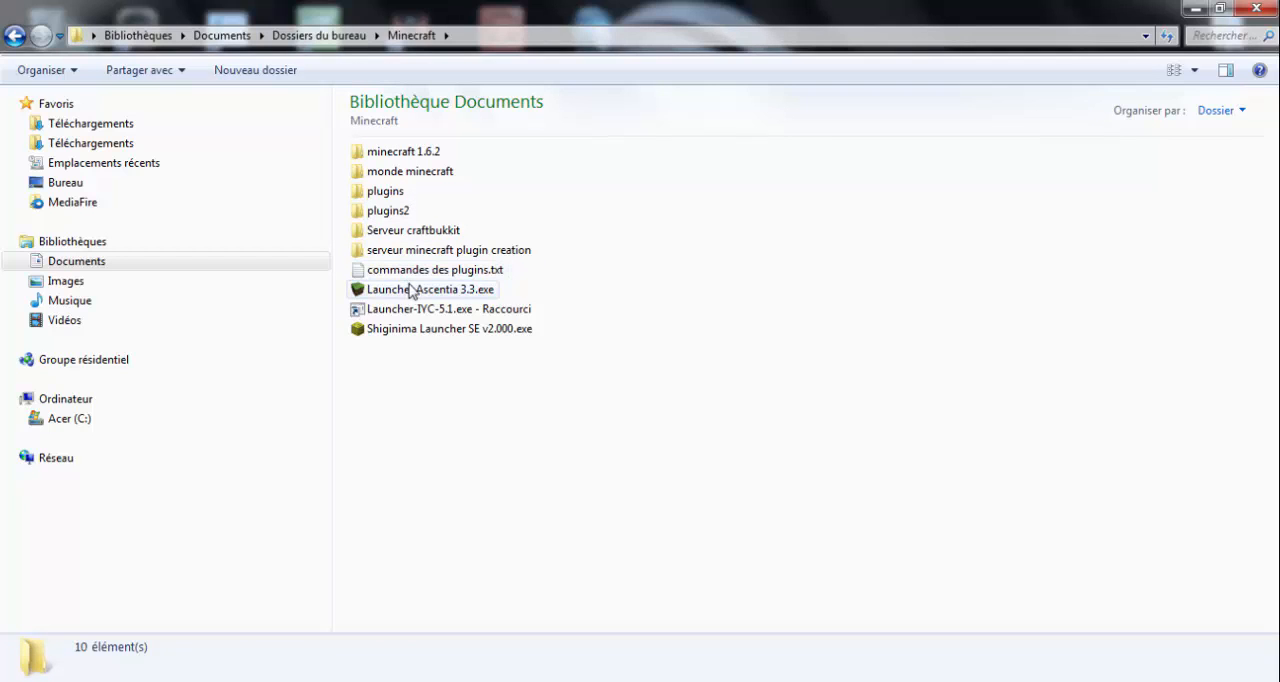
pyautogui.doubleClick(414, 289)
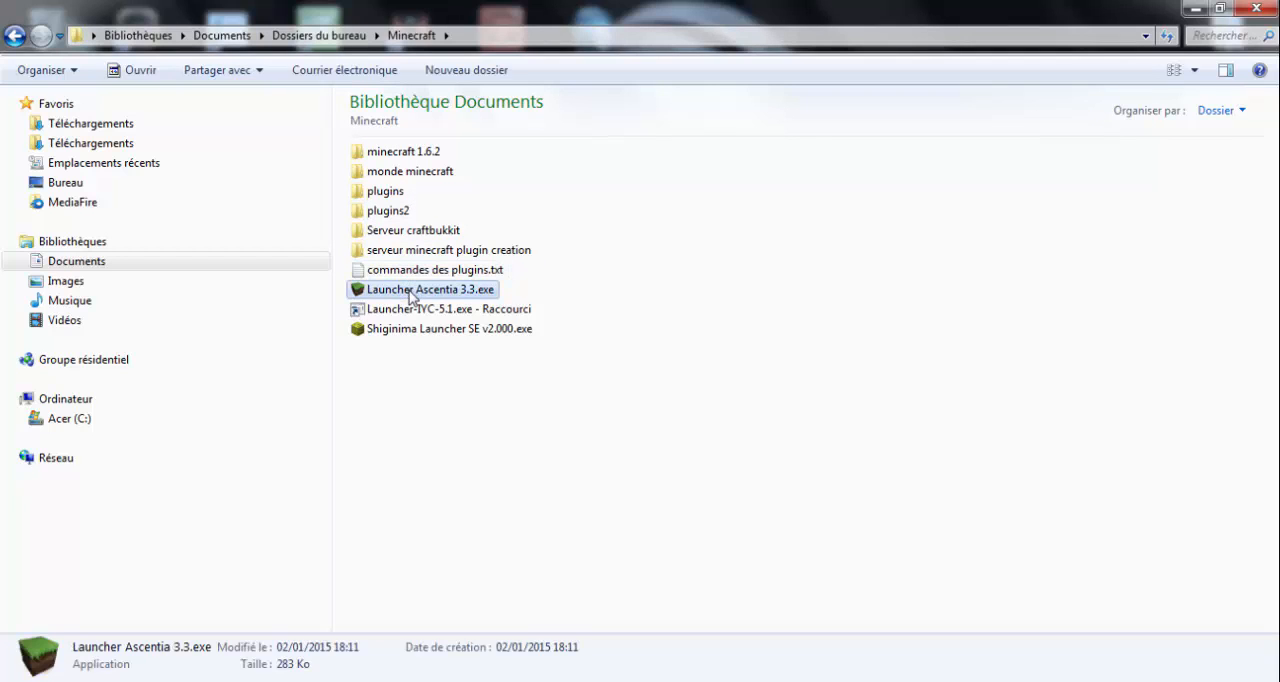
pyautogui.click(1257, 8)
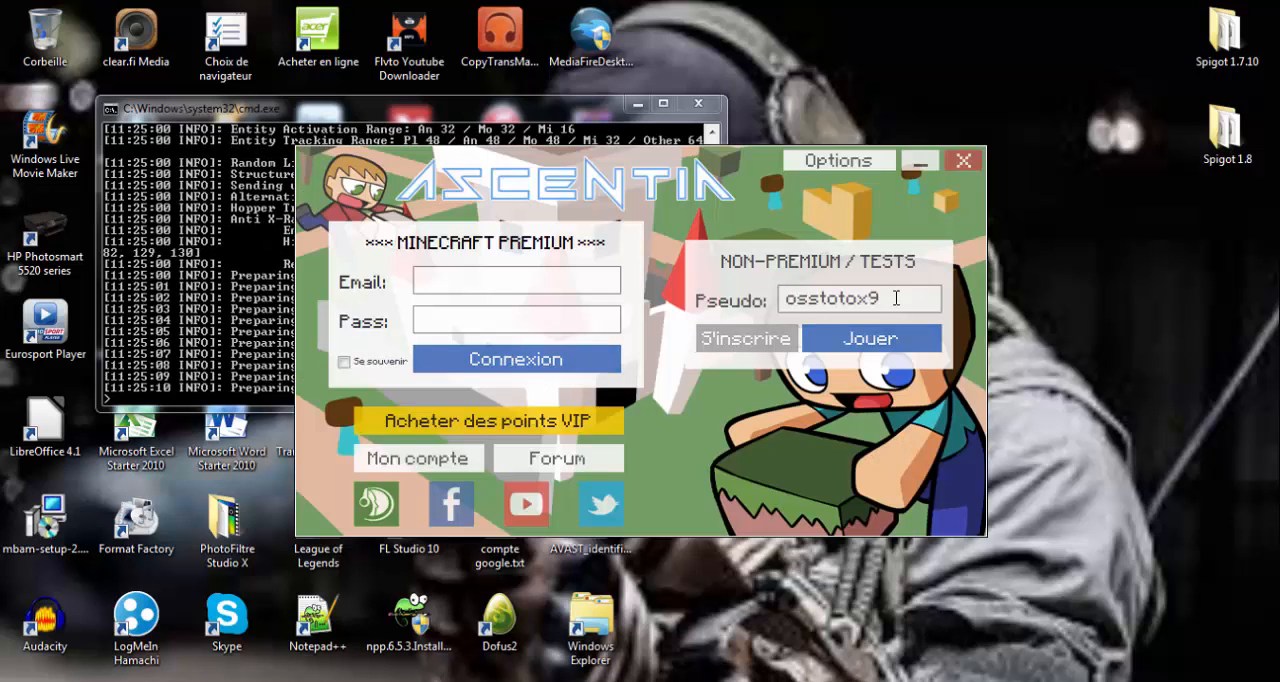
# - Enter the player's pseudonym for non-premium play in the Ascentia launcher and start the game
pyautogui.moveTo(906, 292); pyautogui.dragTo(820, 295)
pyautogui.write('eco')
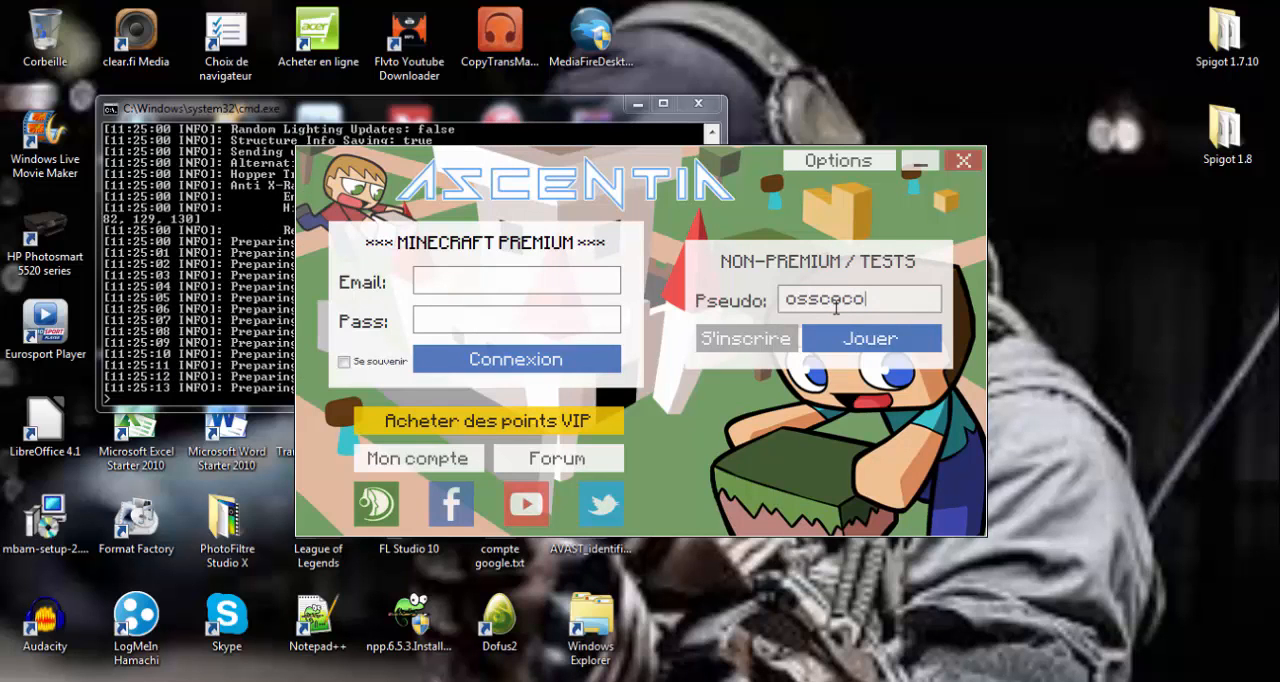
pyautogui.click(846, 338)
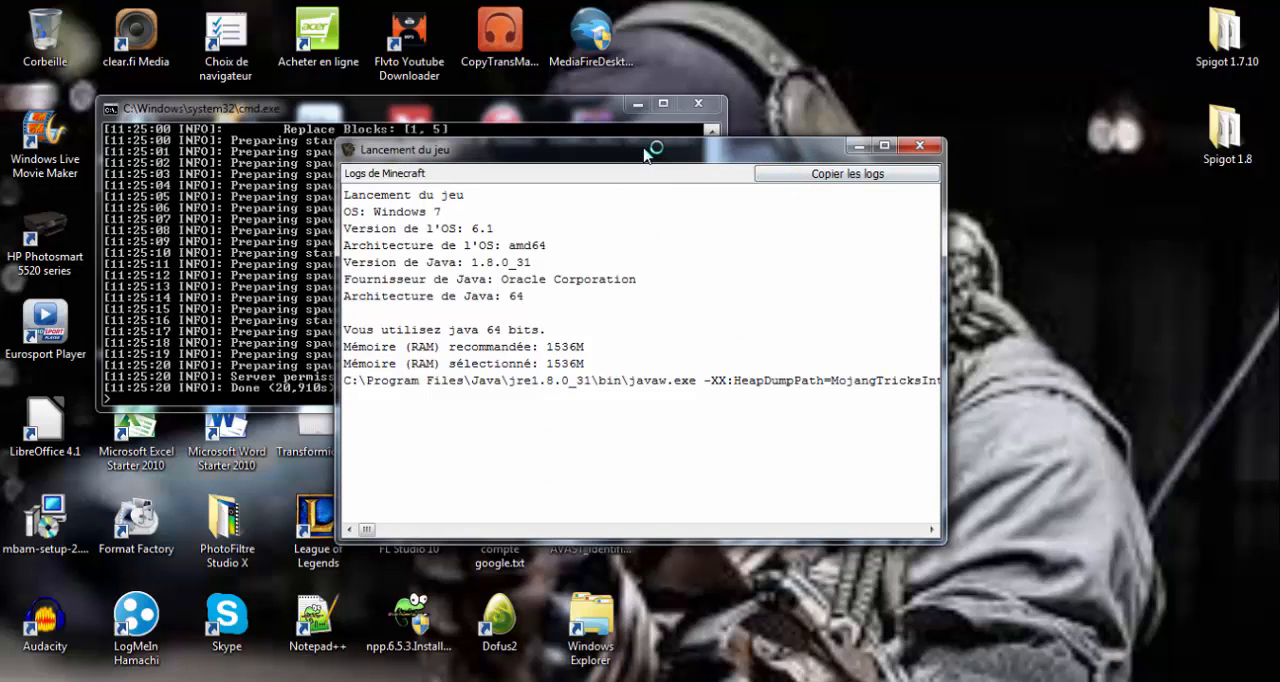
# - Examine the server console log from the version and IP startup lines through the world settings to the spawn area preparation
pyautogui.click(295, 182)
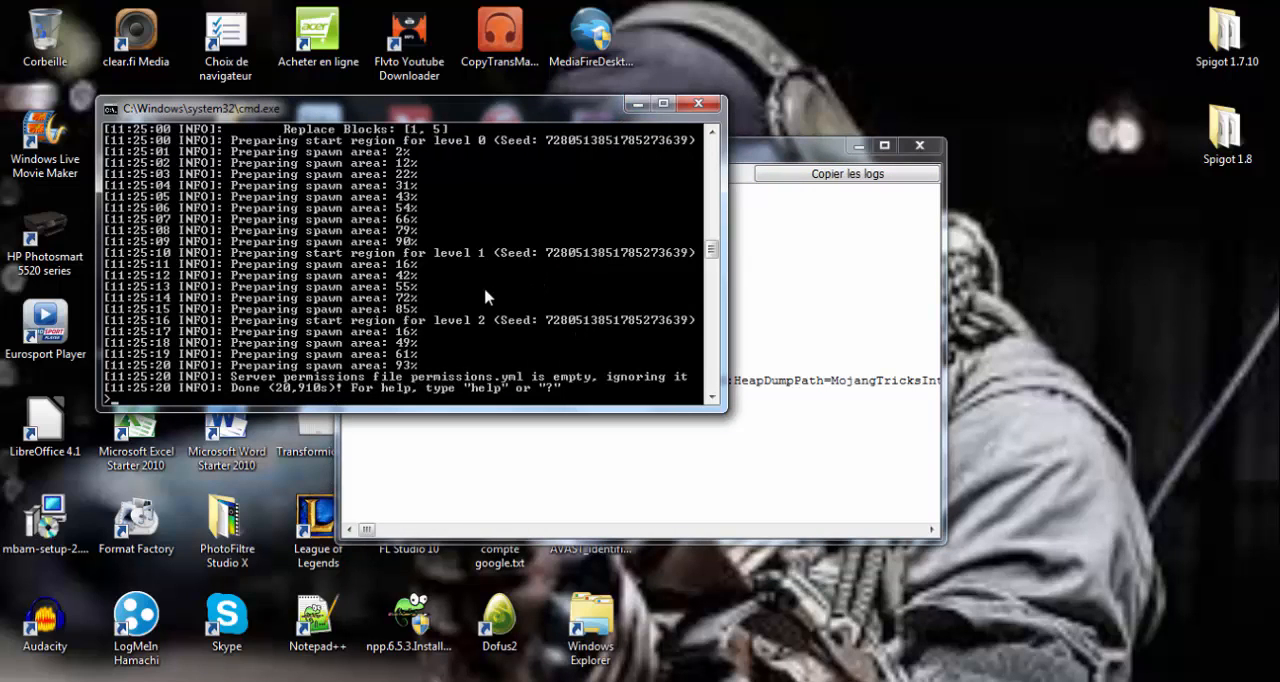
pyautogui.click(760, 156)
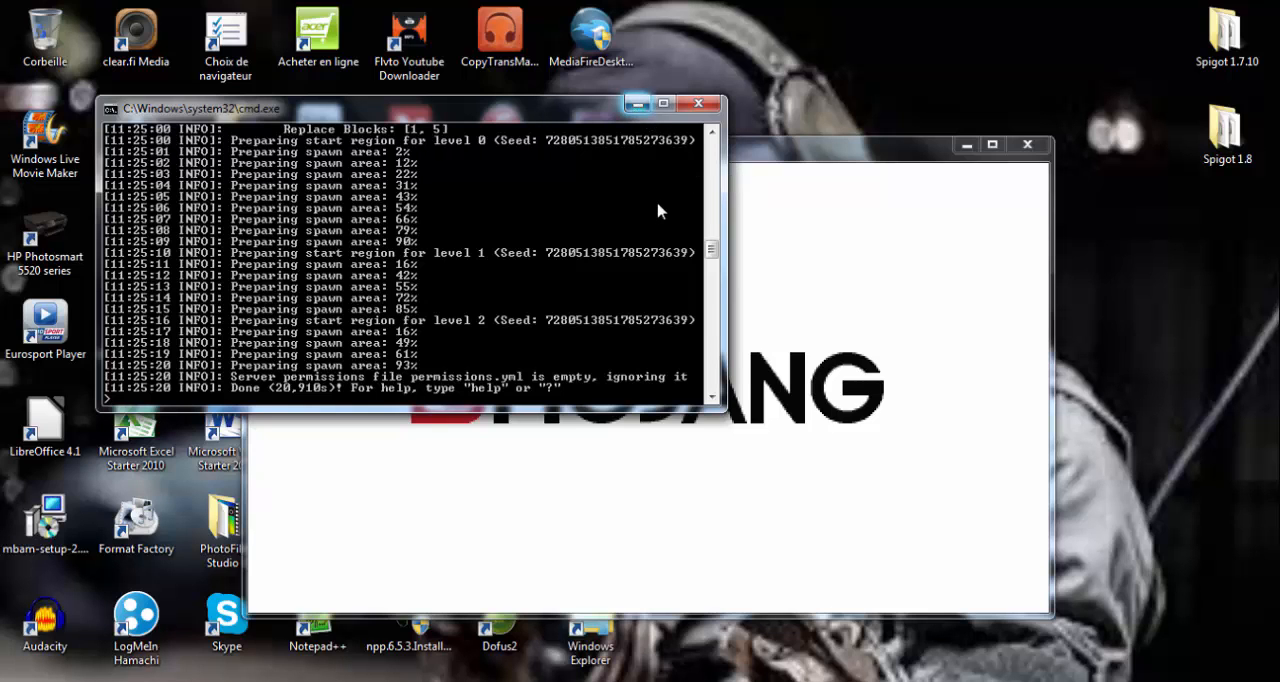
pyautogui.scroll(6, 655, 210)
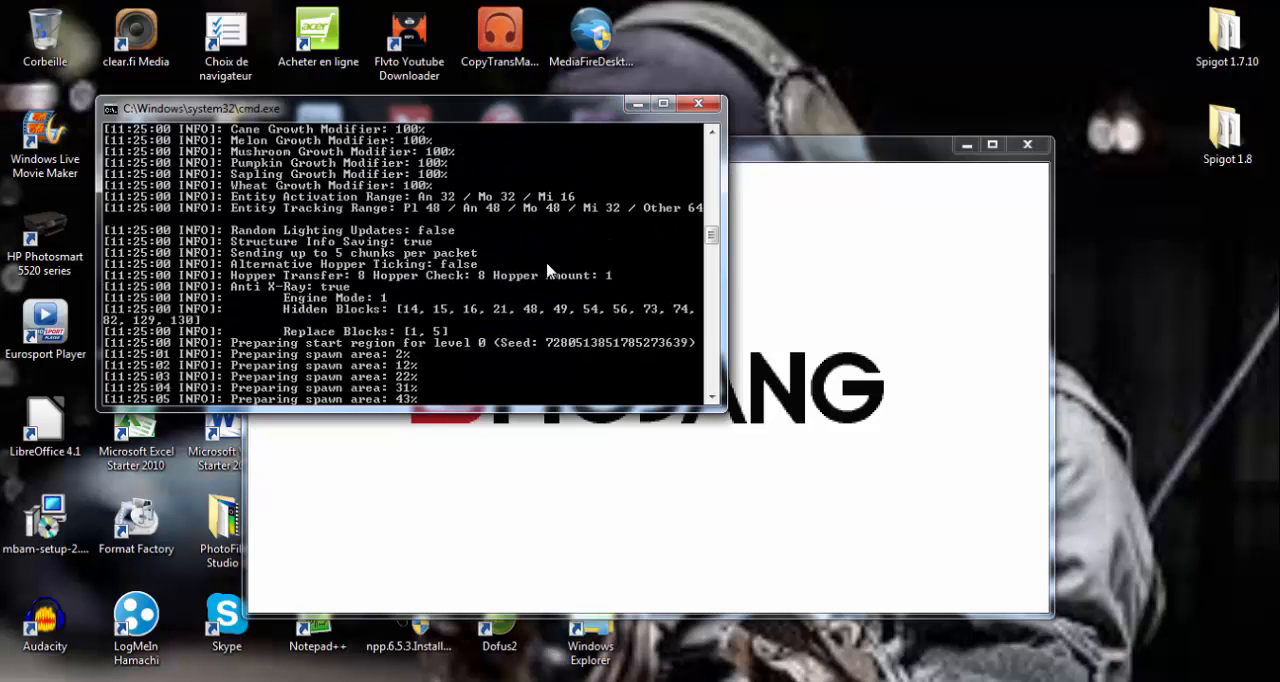
pyautogui.scroll(10, 547, 270)
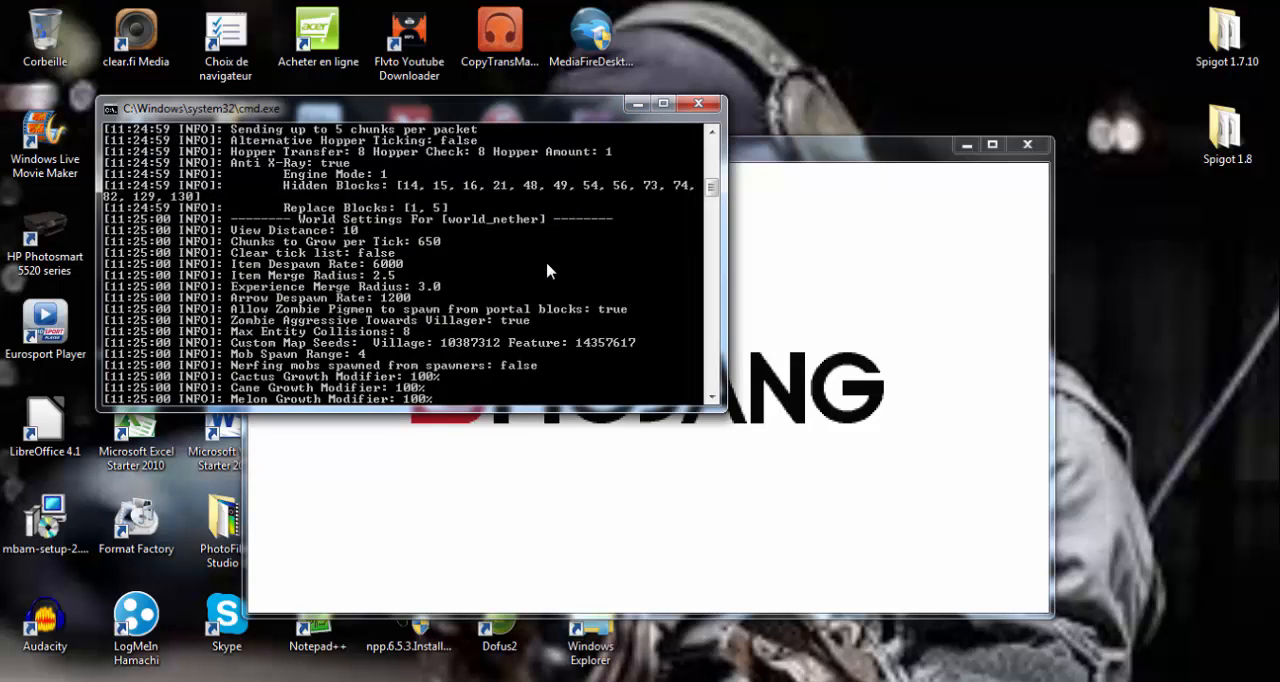
pyautogui.scroll(15, 547, 270)
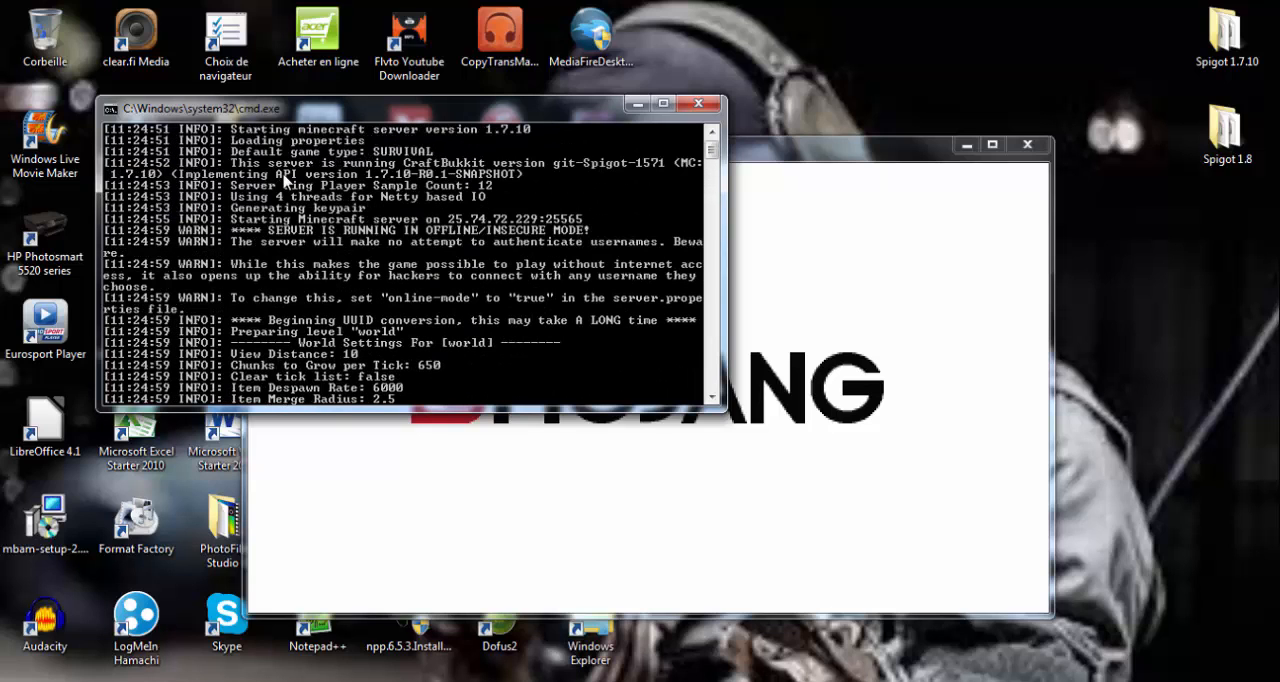
pyautogui.scroll(-10, 385, 257)
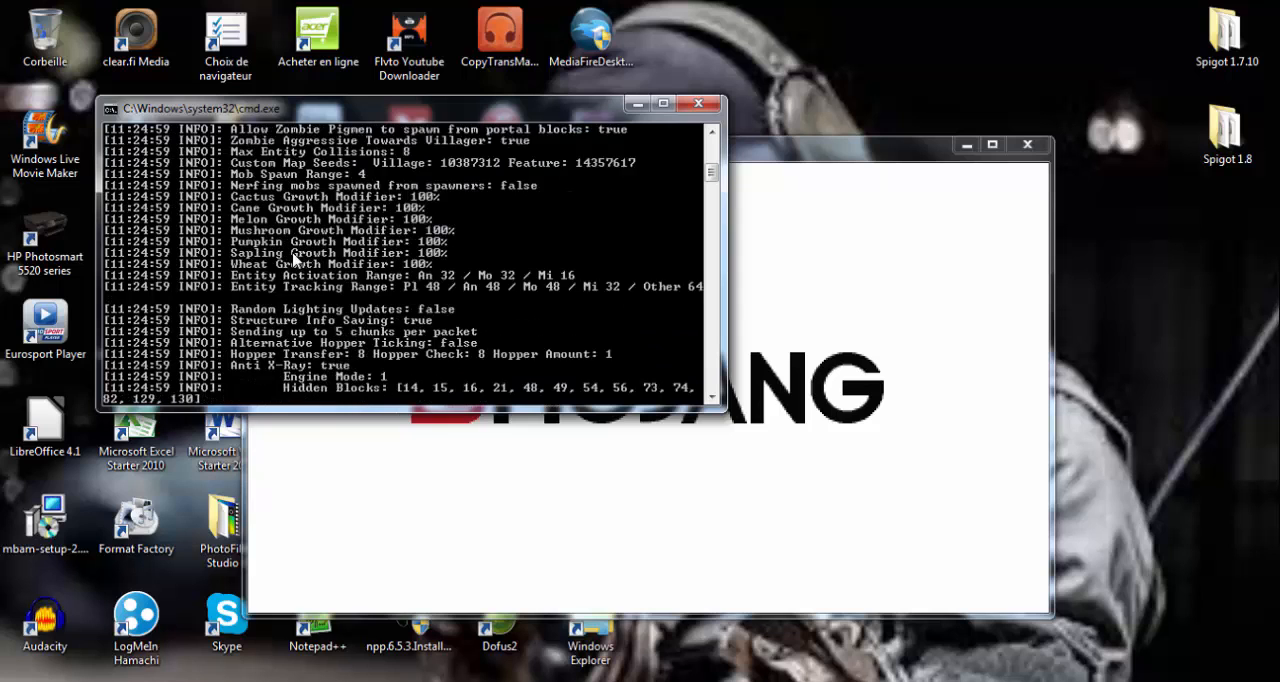
pyautogui.scroll(-10, 200, 290)
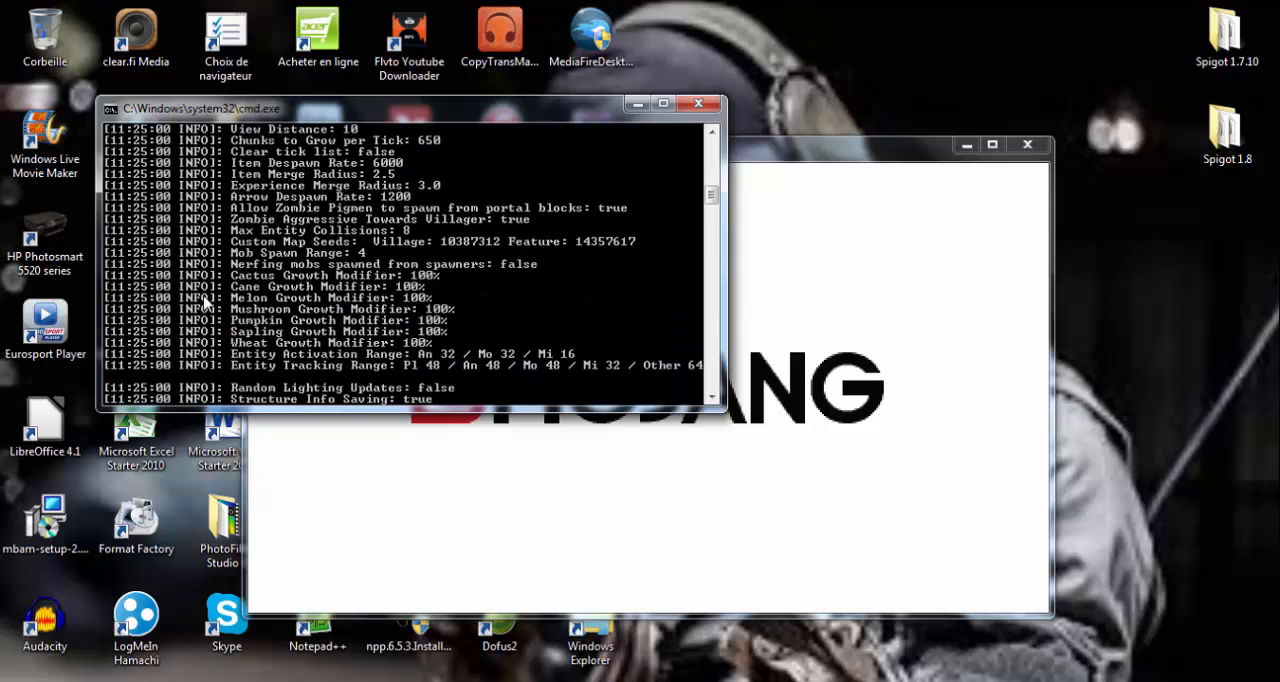
pyautogui.scroll(-4, 203, 298)
pyautogui.scroll(-4, 205, 280)
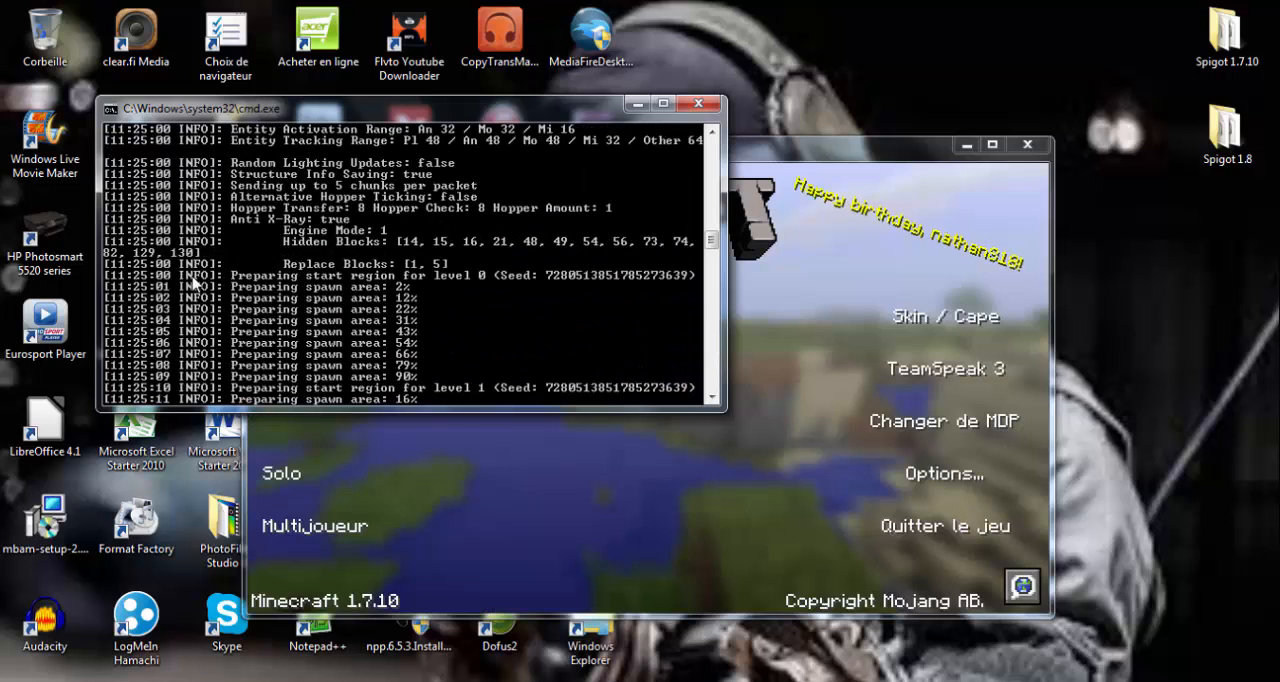
pyautogui.scroll(5, 205, 276)
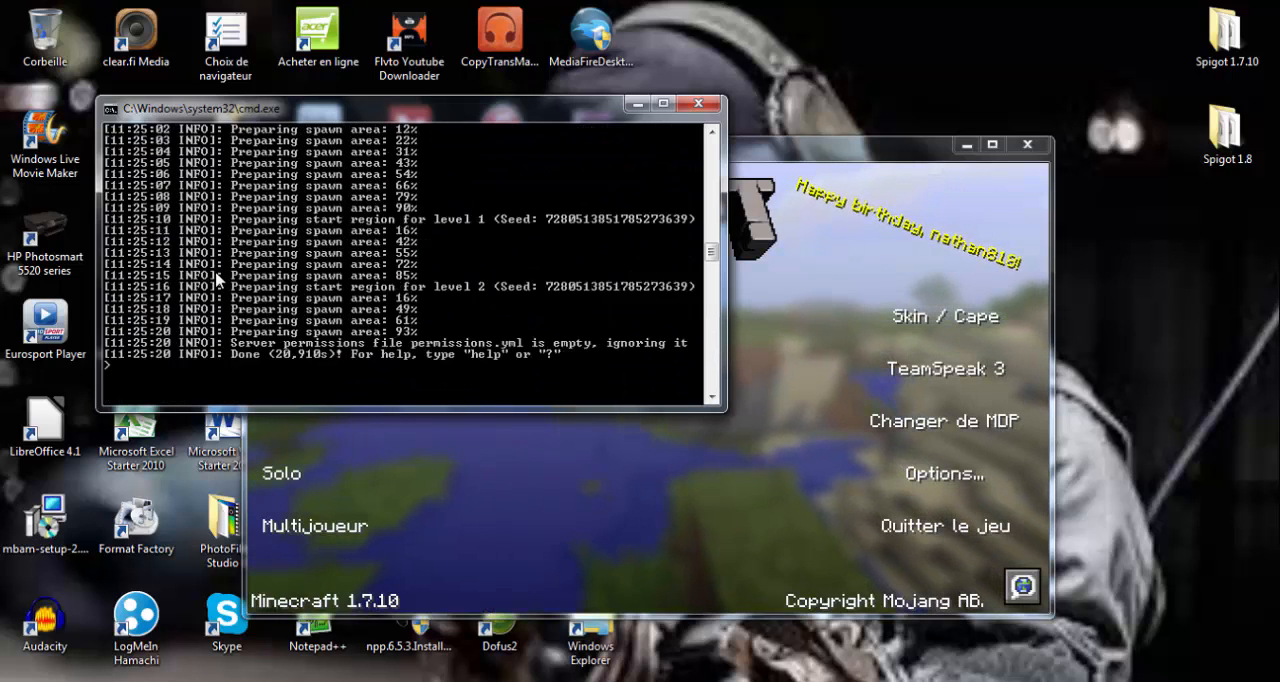
# - Minimize the server console and open the multiplayer server list in a maximized Minecraft window
pyautogui.click(637, 104)
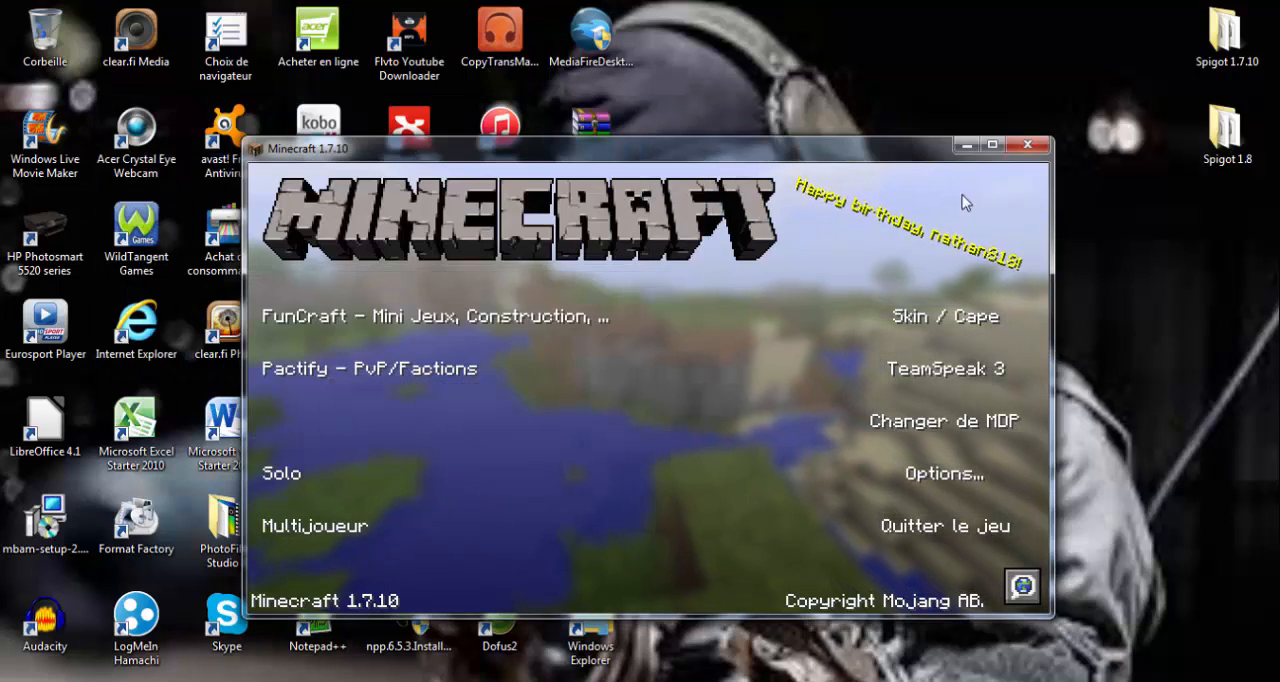
pyautogui.click(992, 146)
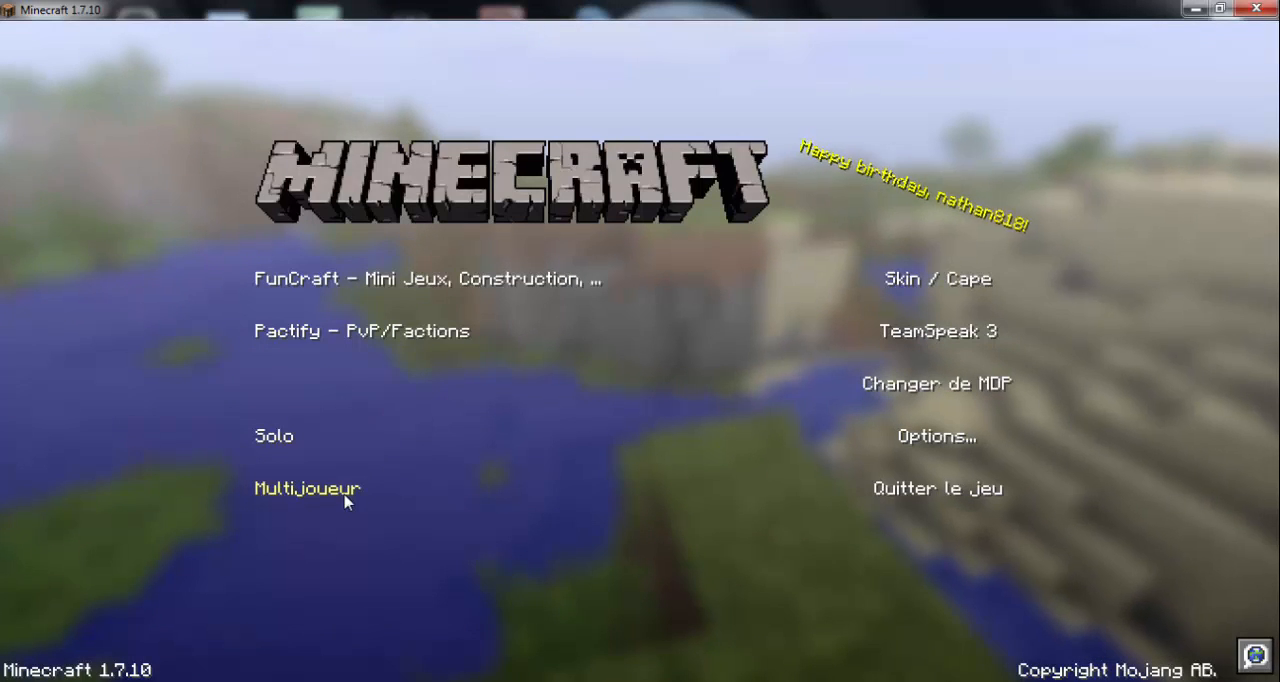
pyautogui.click(628, 468)
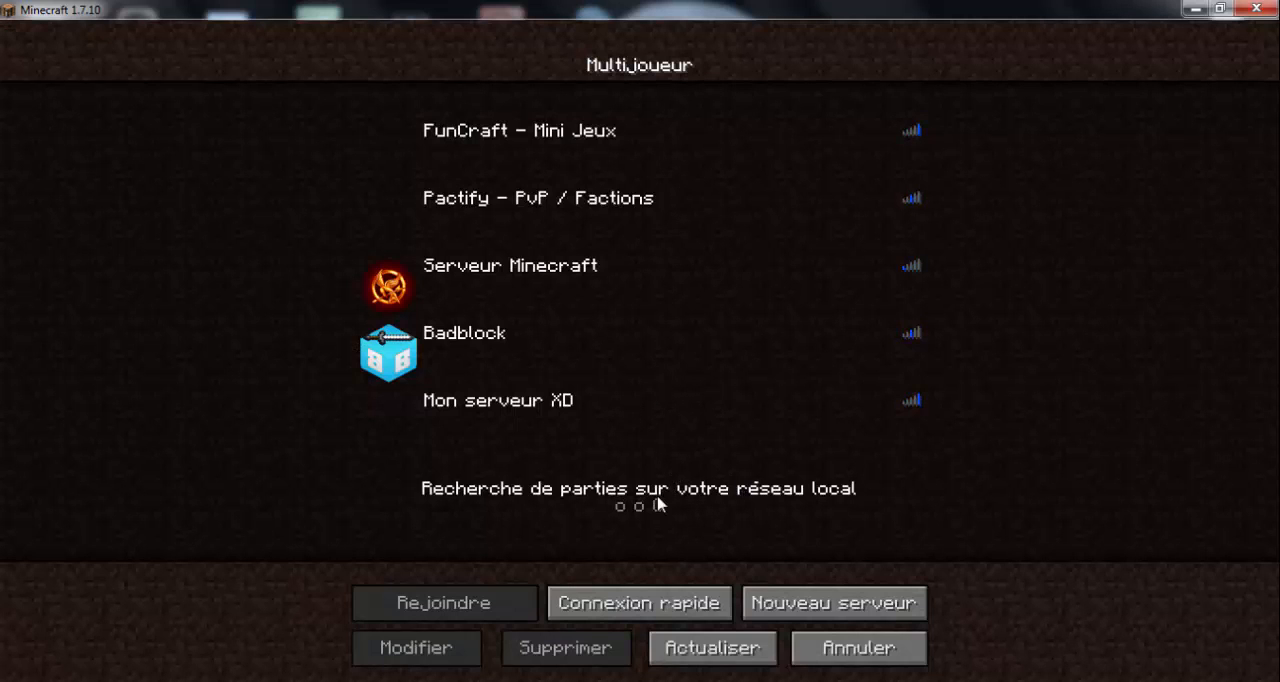
# - Edit the Mon serveur XD entry, clearing its server address and renaming it xx
pyautogui.click(680, 412)
pyautogui.click(456, 650)
pyautogui.click(585, 242)
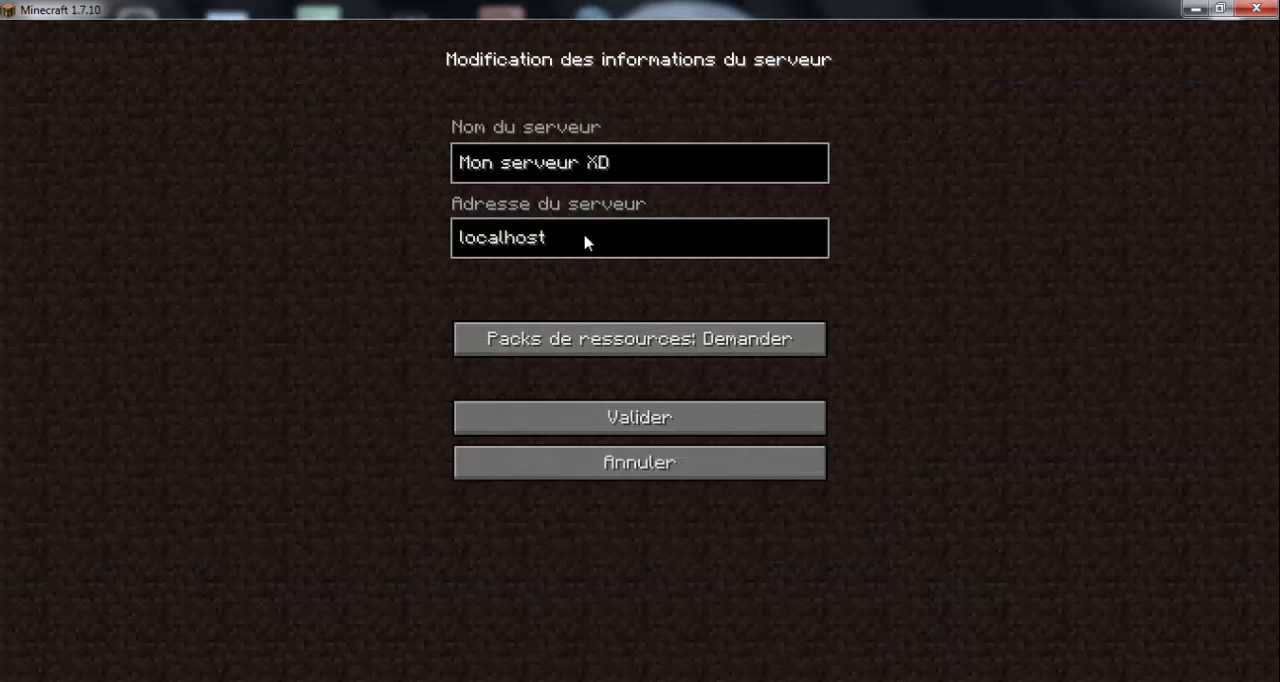
pyautogui.press('BackSpace')
pyautogui.press('BackSpace')
pyautogui.press('BackSpace')
pyautogui.press('BackSpace')
pyautogui.press('BackSpace')
pyautogui.press('BackSpace')
pyautogui.press('BackSpace')
pyautogui.press('BackSpace')
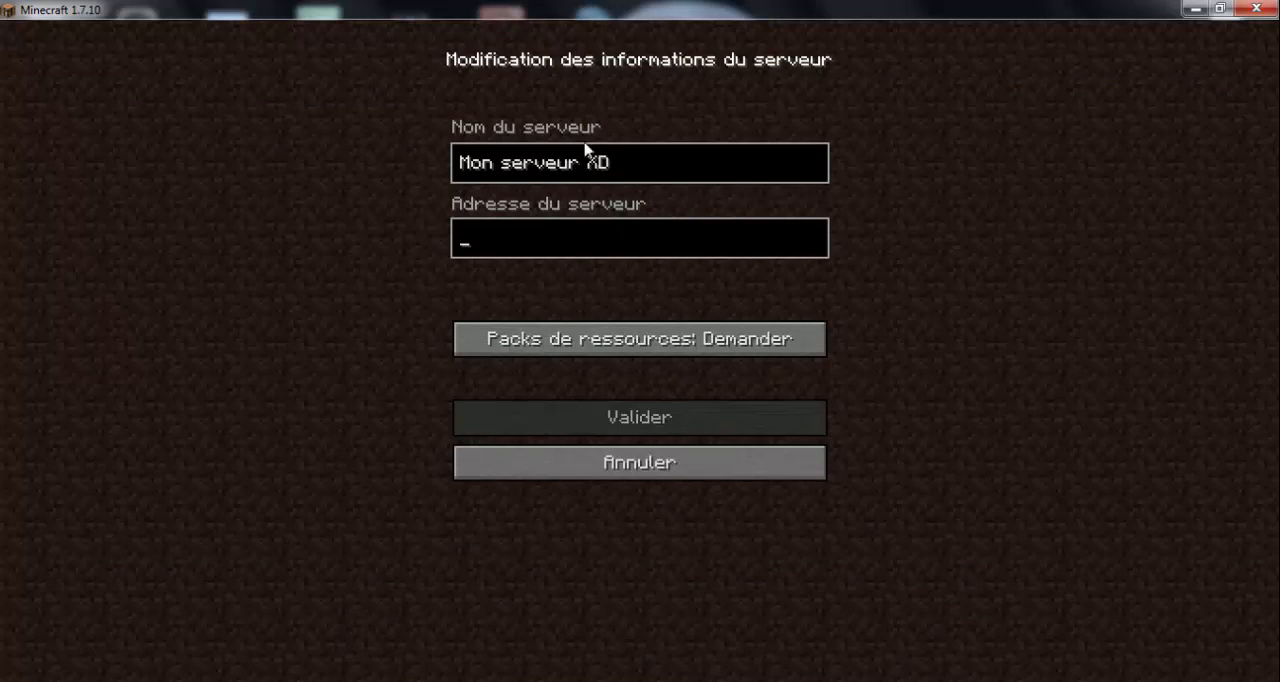
pyautogui.press('BackSpace')
pyautogui.press('BackSpace')
pyautogui.press('BackSpace')
pyautogui.press('BackSpace')
pyautogui.press('BackSpace')
pyautogui.press('BackSpace')
pyautogui.press('BackSpace')
pyautogui.press('BackSpace')
pyautogui.press('BackSpace')
pyautogui.press('BackSpace')
pyautogui.press('BackSpace')
pyautogui.press('BackSpace')
pyautogui.press('BackSpace')
pyautogui.write('xx')
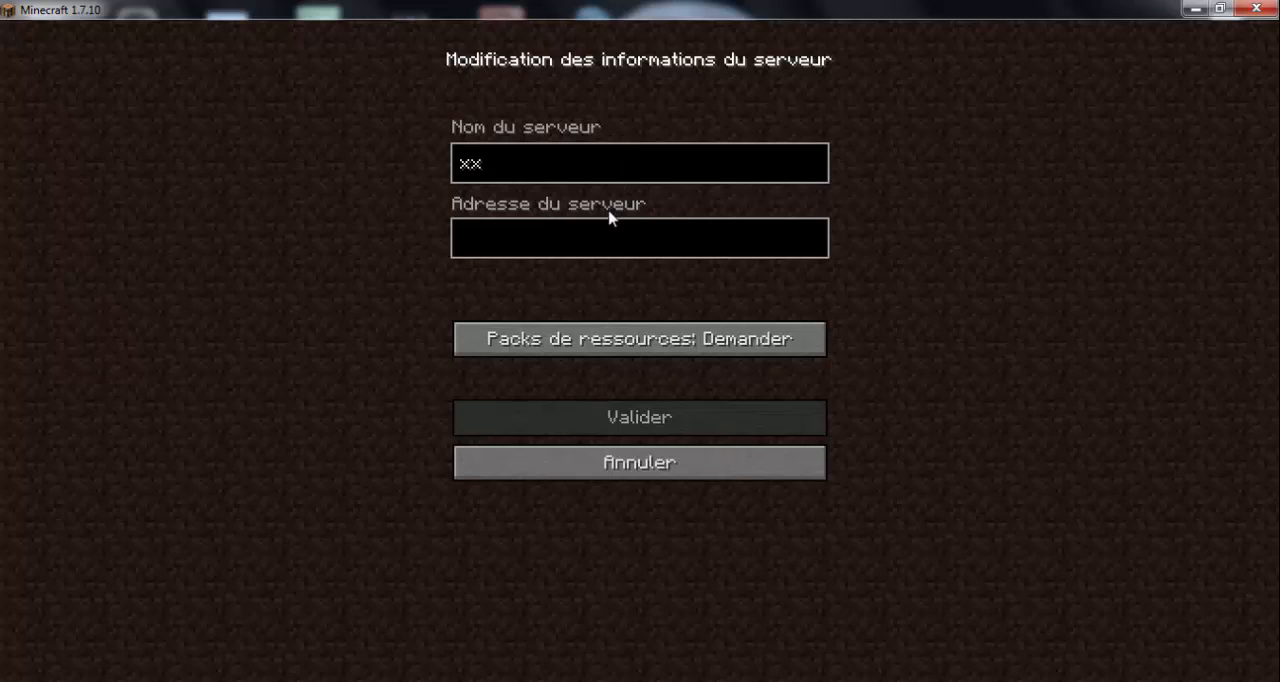
# - Copy the IPv4 address from LogMeIn Hamachi, paste it as the xx entry's server address, and save the entry
pyautogui.click(612, 238)
pyautogui.click(589, 678)
pyautogui.rightClick(772, 146)
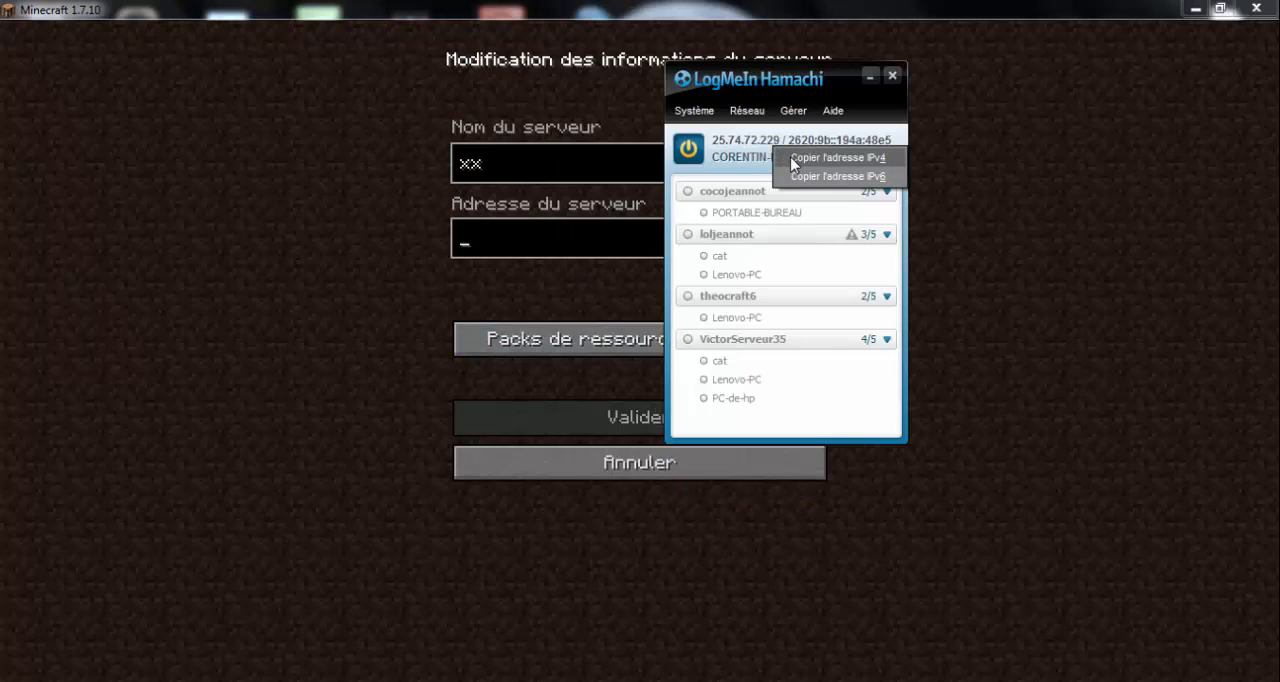
pyautogui.click(793, 158)
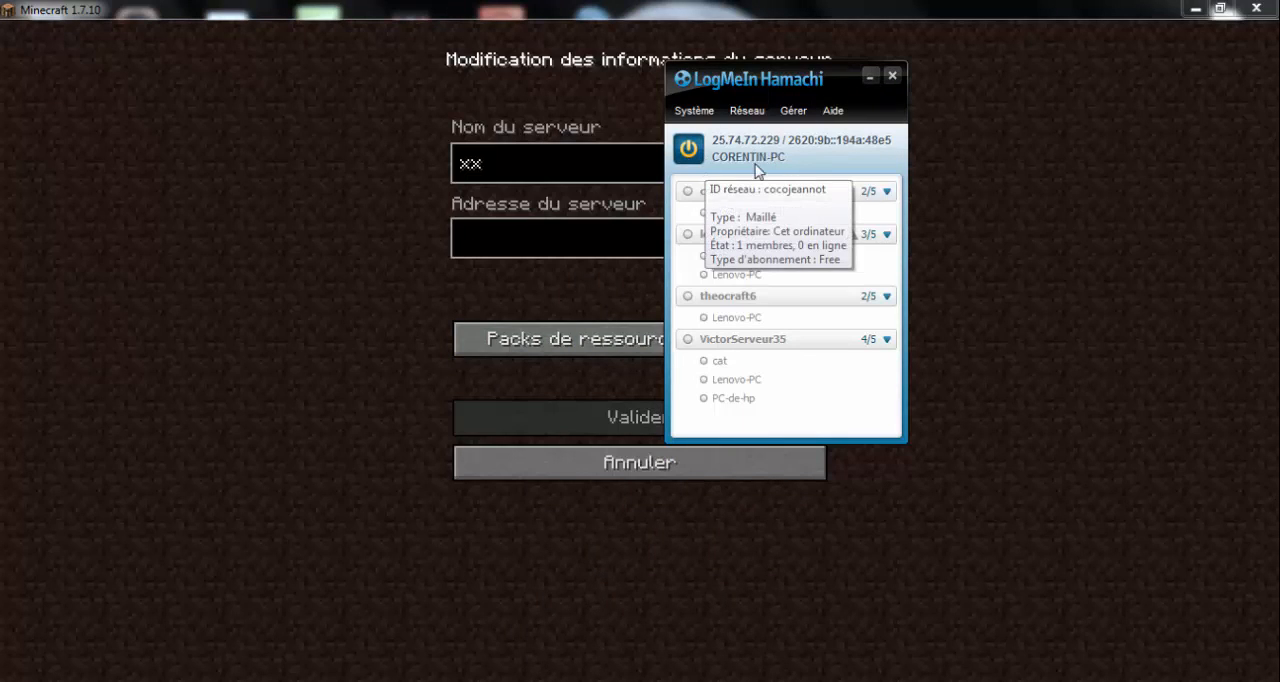
pyautogui.click(869, 80)
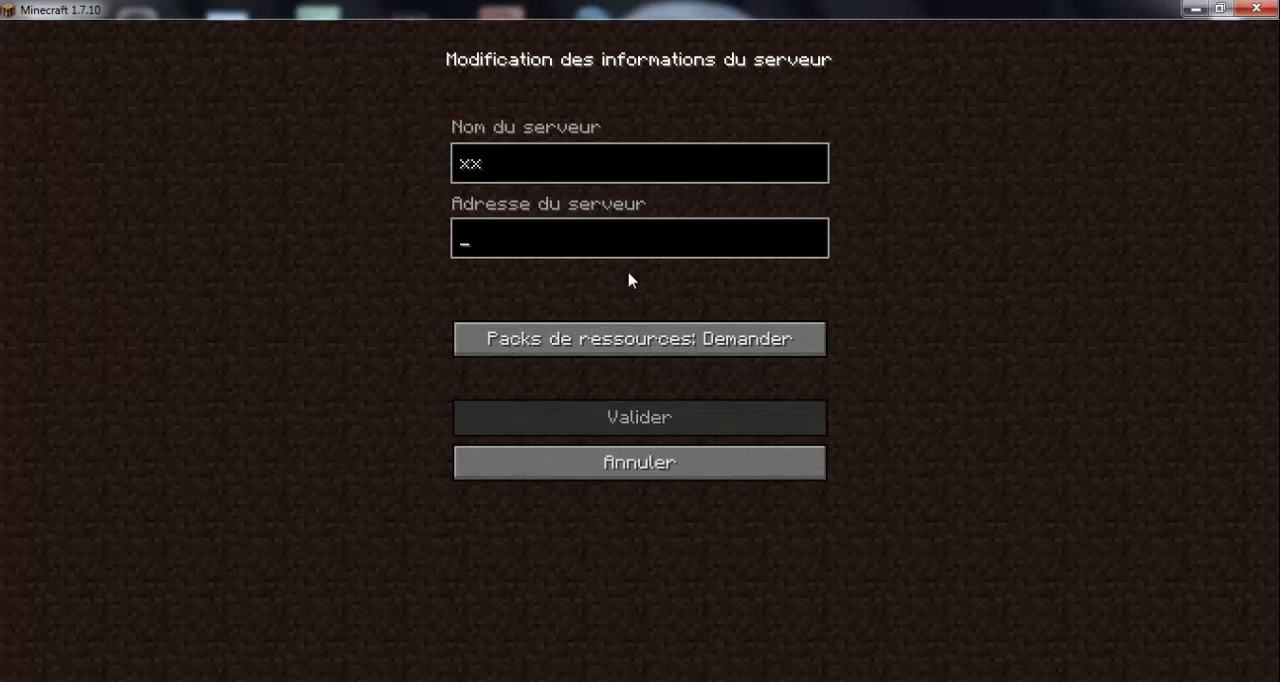
pyautogui.write('25.74.72.229')
pyautogui.click(618, 418)
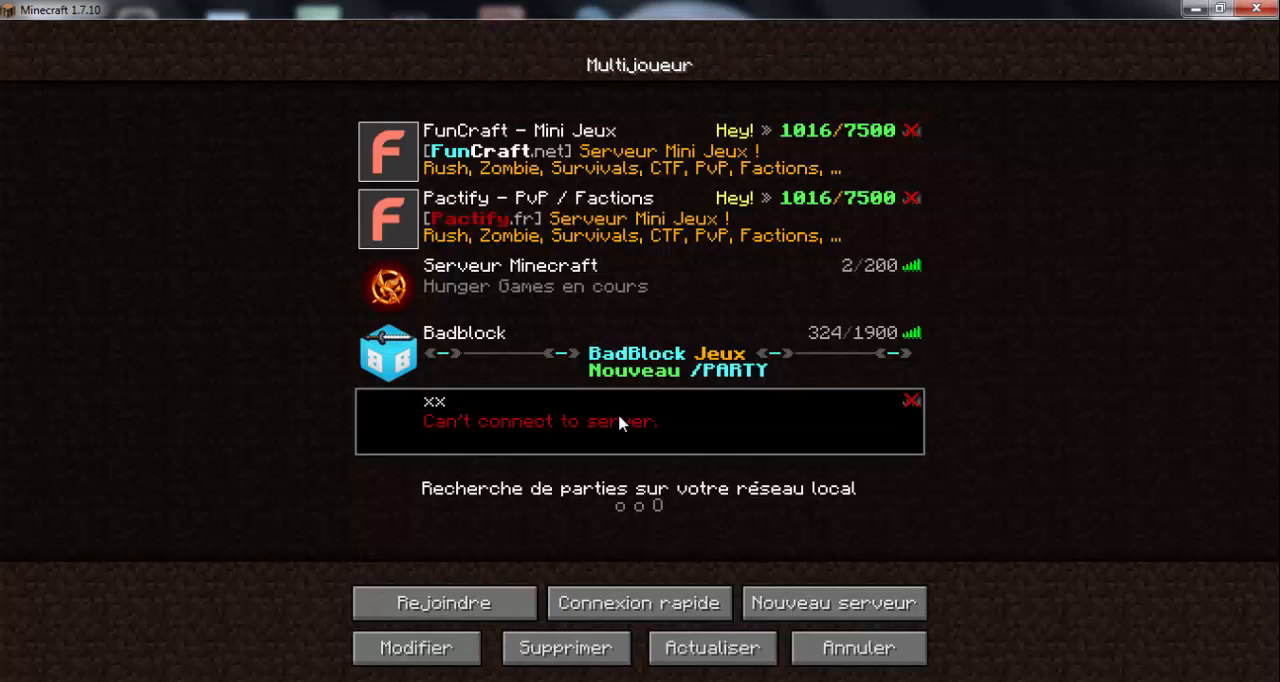
# - Refresh the multiplayer server list to check the connection status of the xx server
pyautogui.click(724, 648)
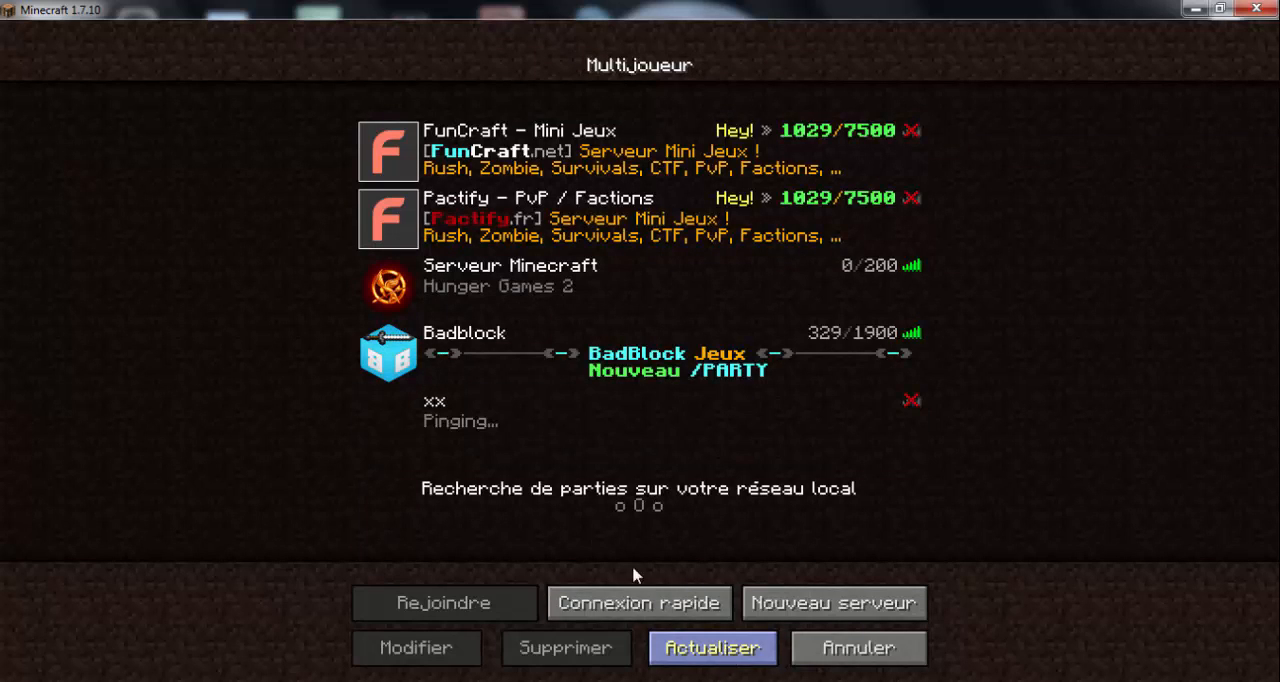
pyautogui.click(543, 428)
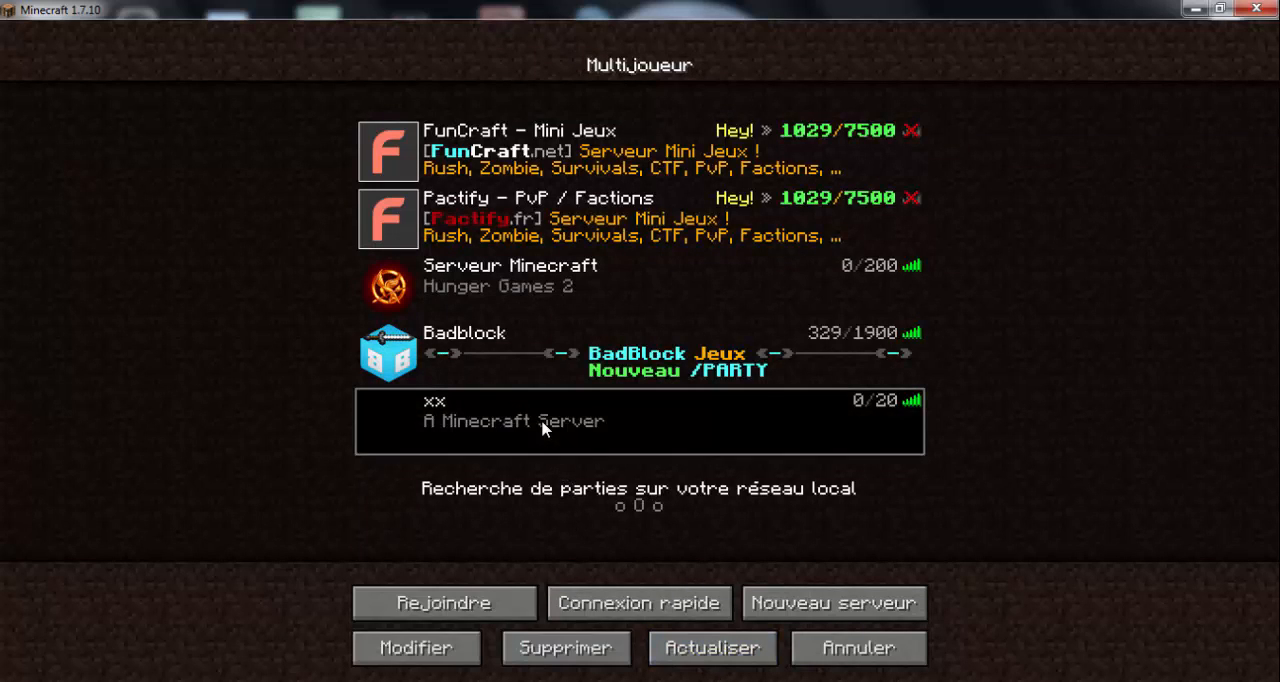
pyautogui.click(686, 652)
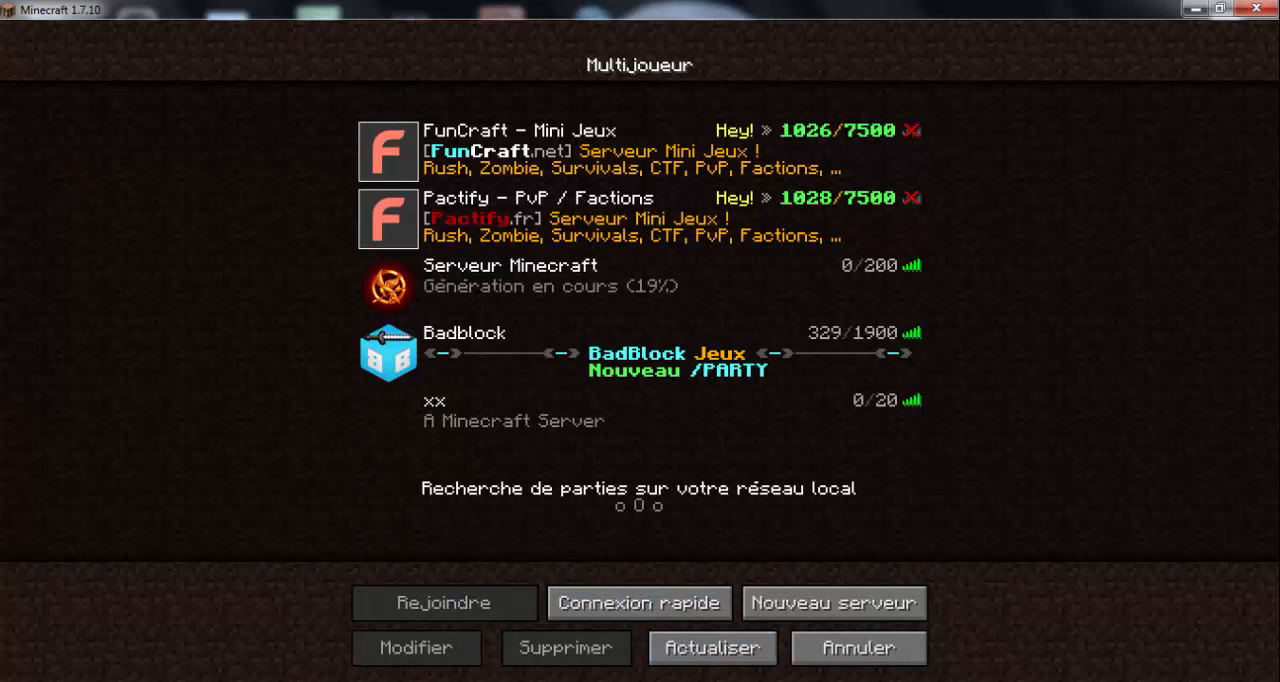
# - Open server.properties from the Spigot 1.7.10 - Copie folder in Notepad++, set motd to "serveur de geekiam53", and save the file
pyautogui.hotkey('alt', 'Tab')
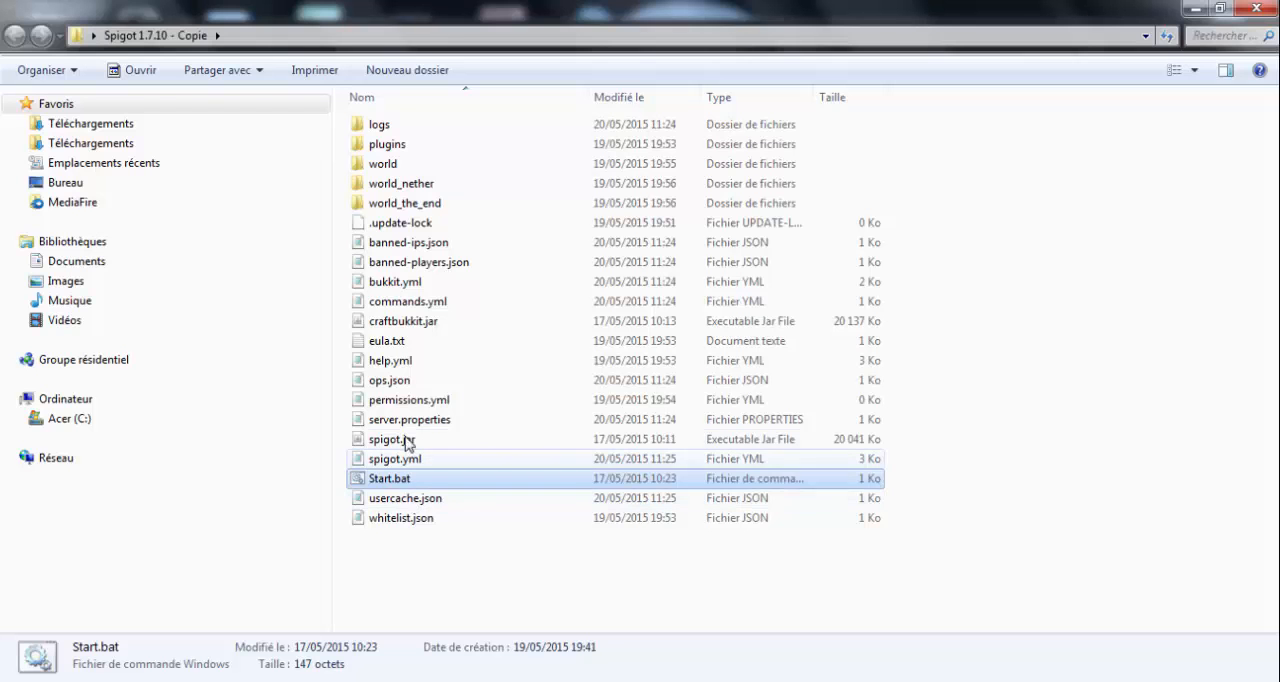
pyautogui.rightClick(408, 428)
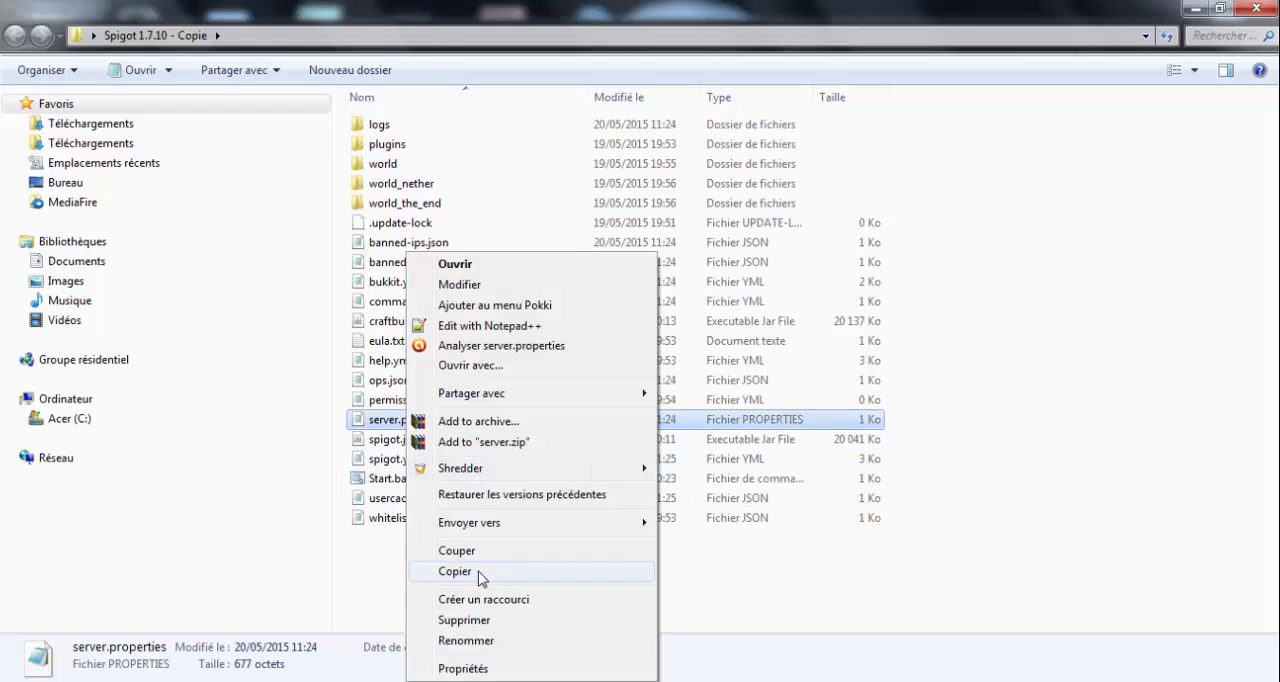
pyautogui.click(495, 326)
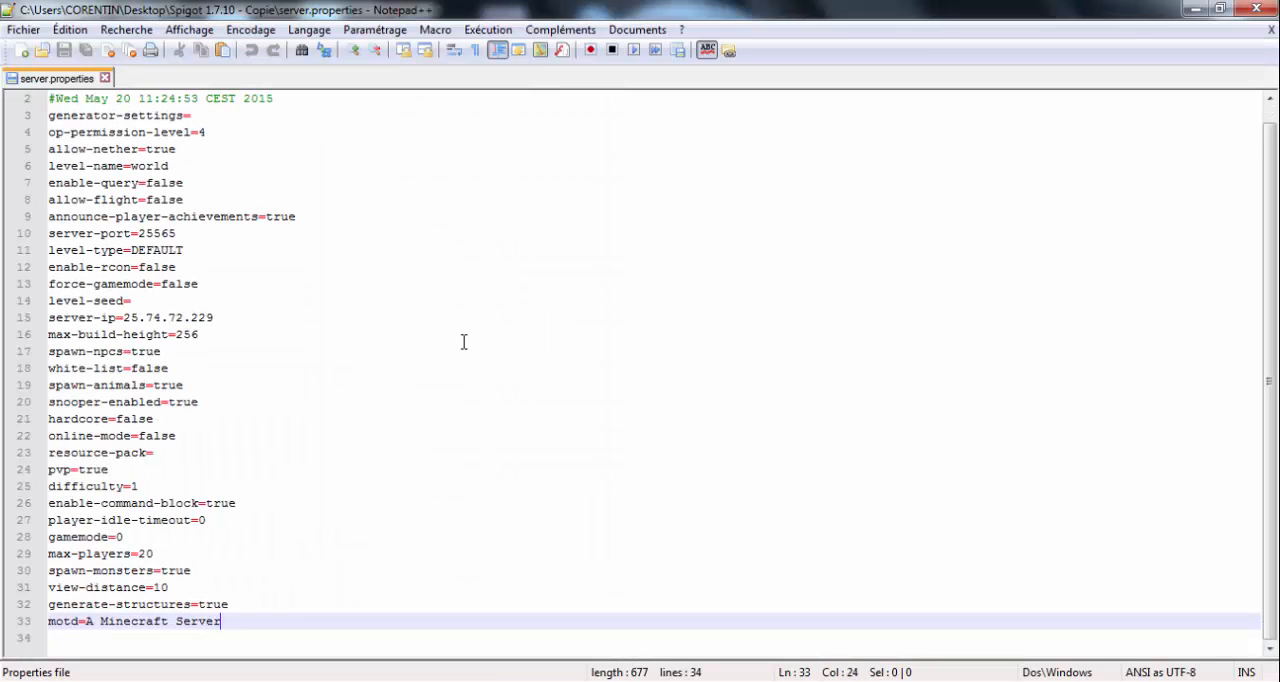
pyautogui.moveTo(232, 619); pyautogui.dragTo(78, 621)
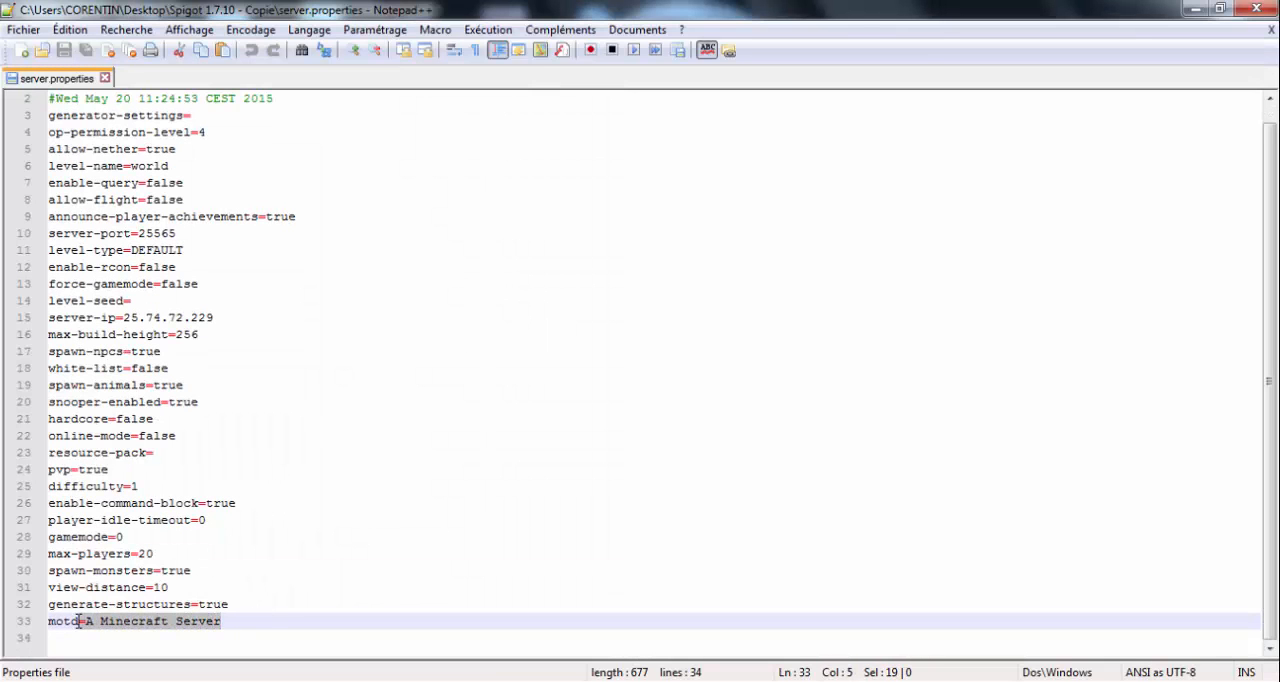
pyautogui.write('serveur')
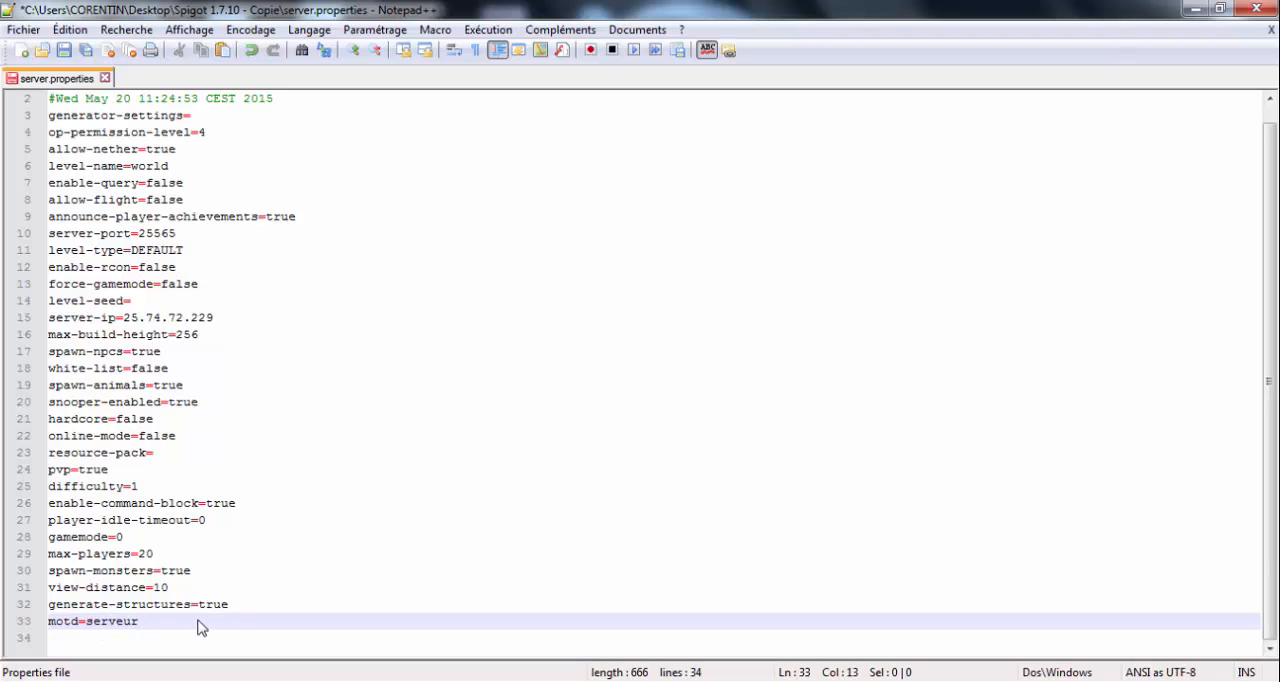
pyautogui.write(' de')
pyautogui.press('BackSpace')
pyautogui.press('BackSpace')
pyautogui.write('gam')
pyautogui.click(63, 50)
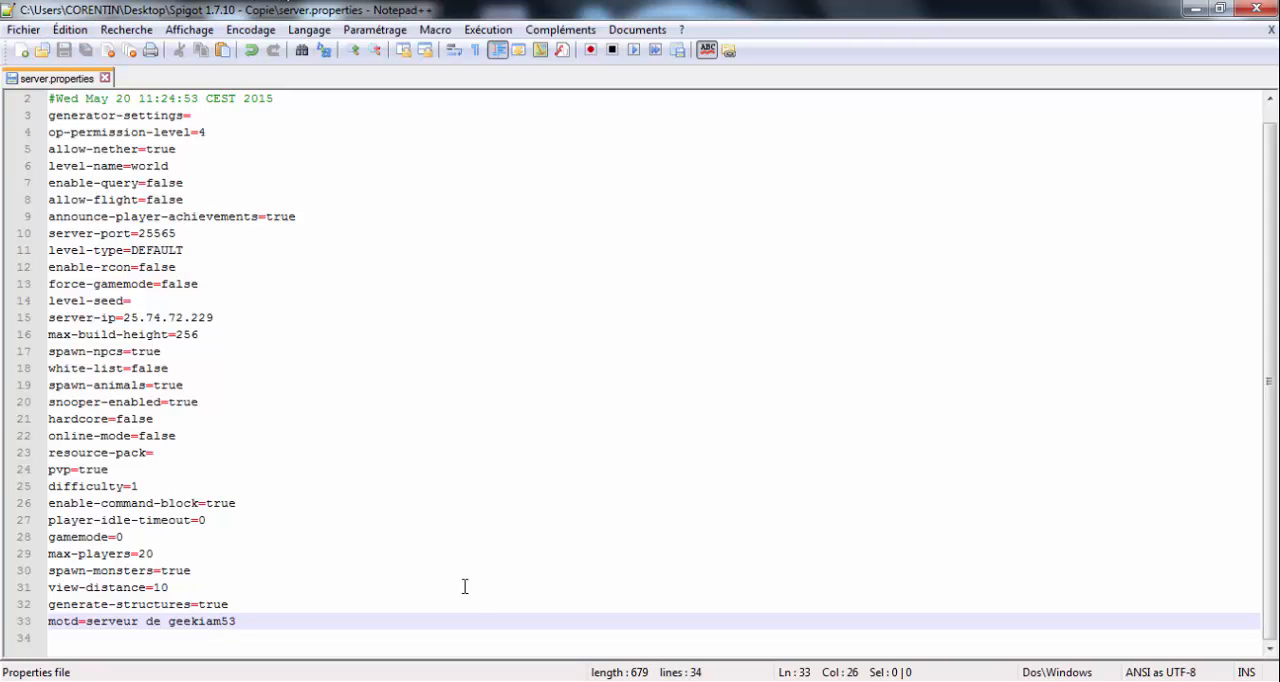
# - Run the reload command in the Spigot server console
pyautogui.hotkey('alt', 'Tab')
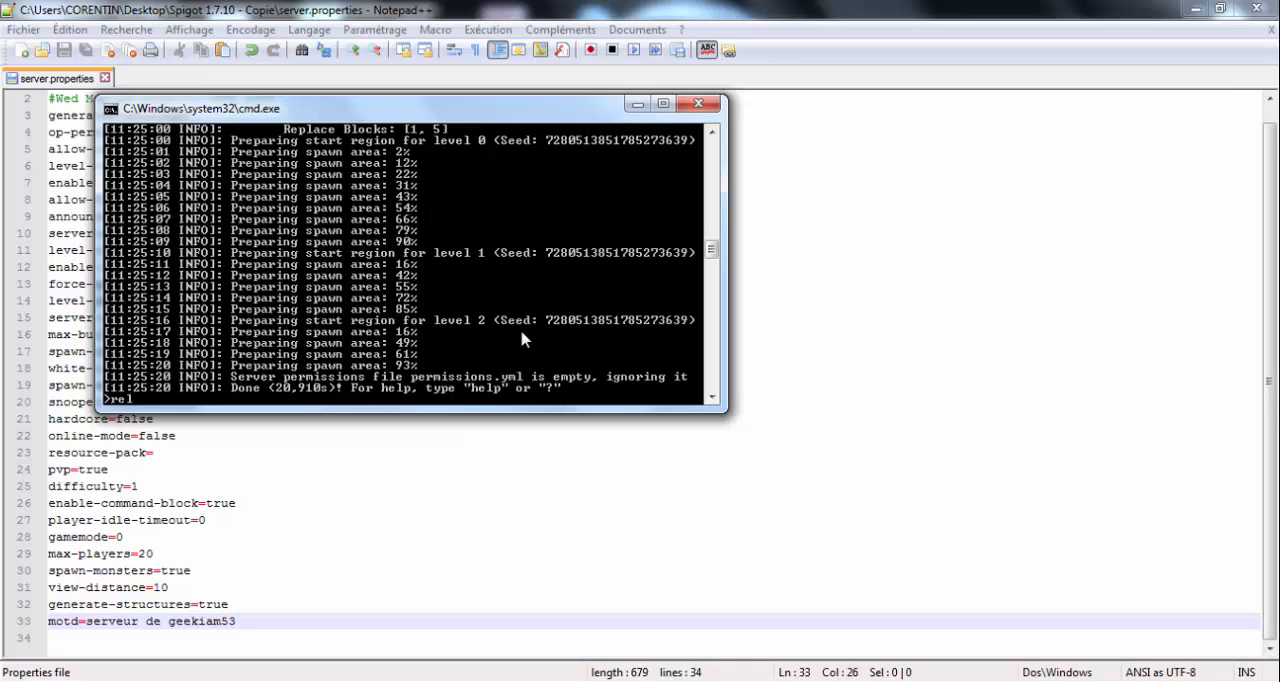
pyautogui.write('reload')
pyautogui.press('Return')
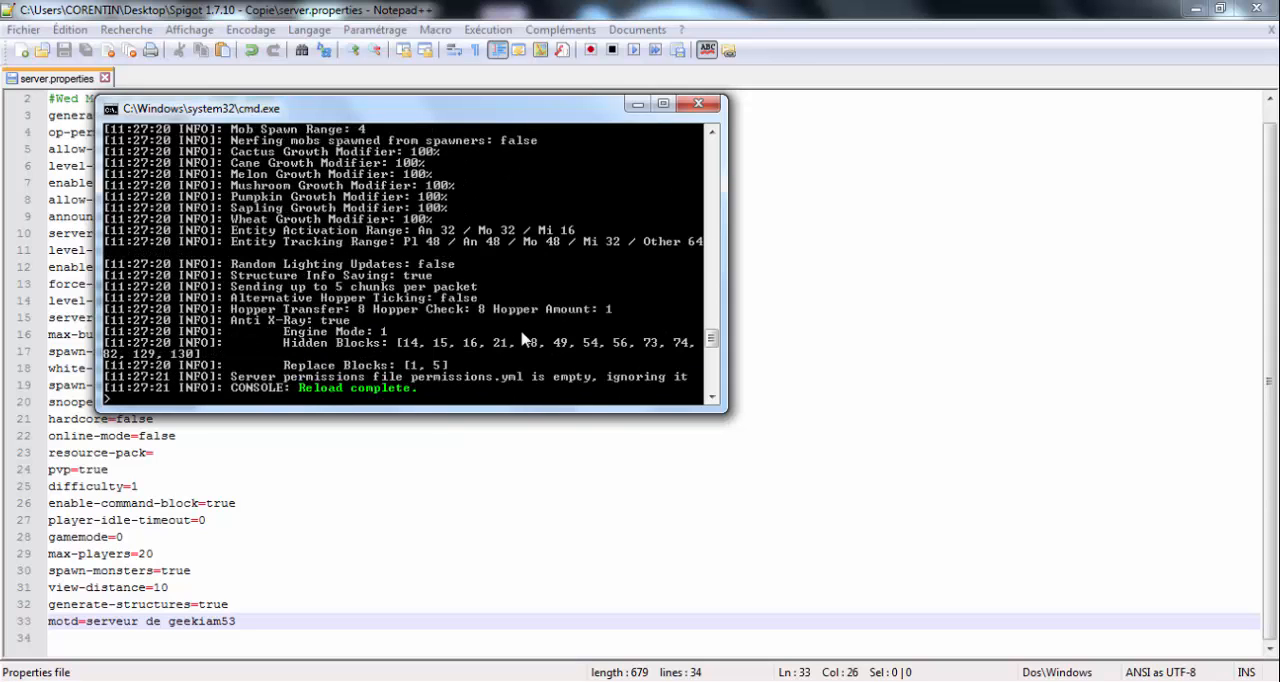
# - Switch to Minecraft, refresh the multiplayer server list, and join the xx server
pyautogui.hotkey('alt', 'Tab')
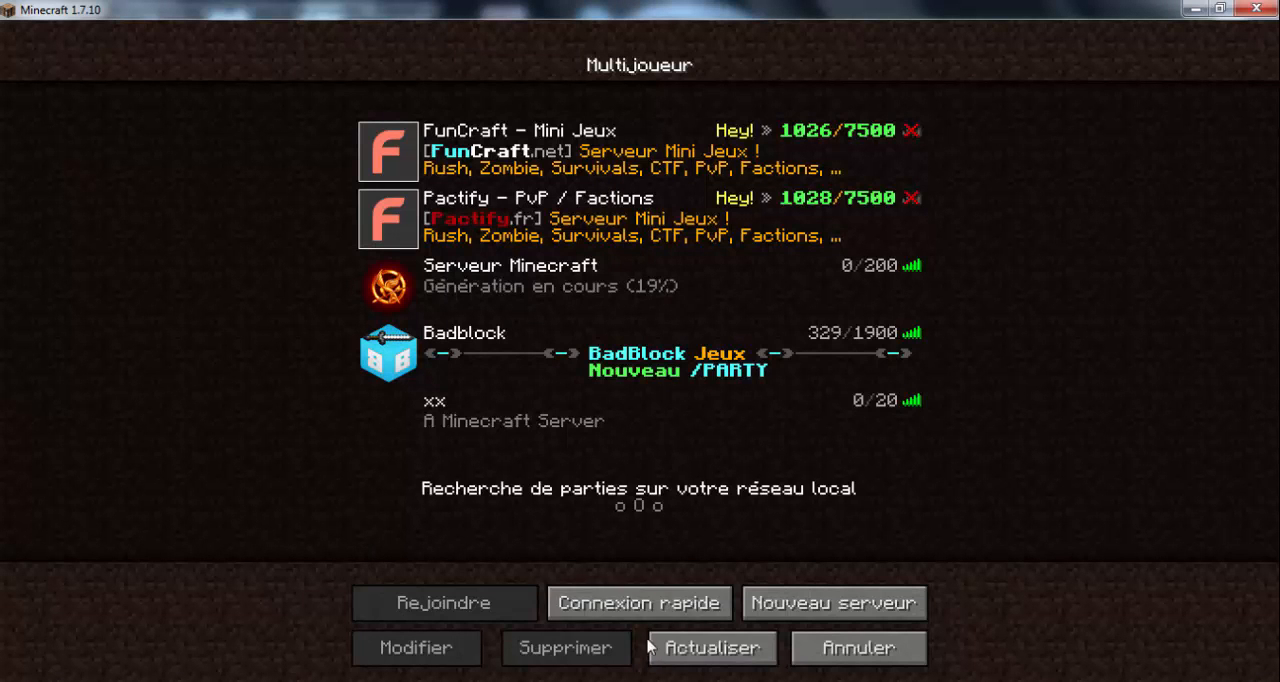
pyautogui.click(713, 651)
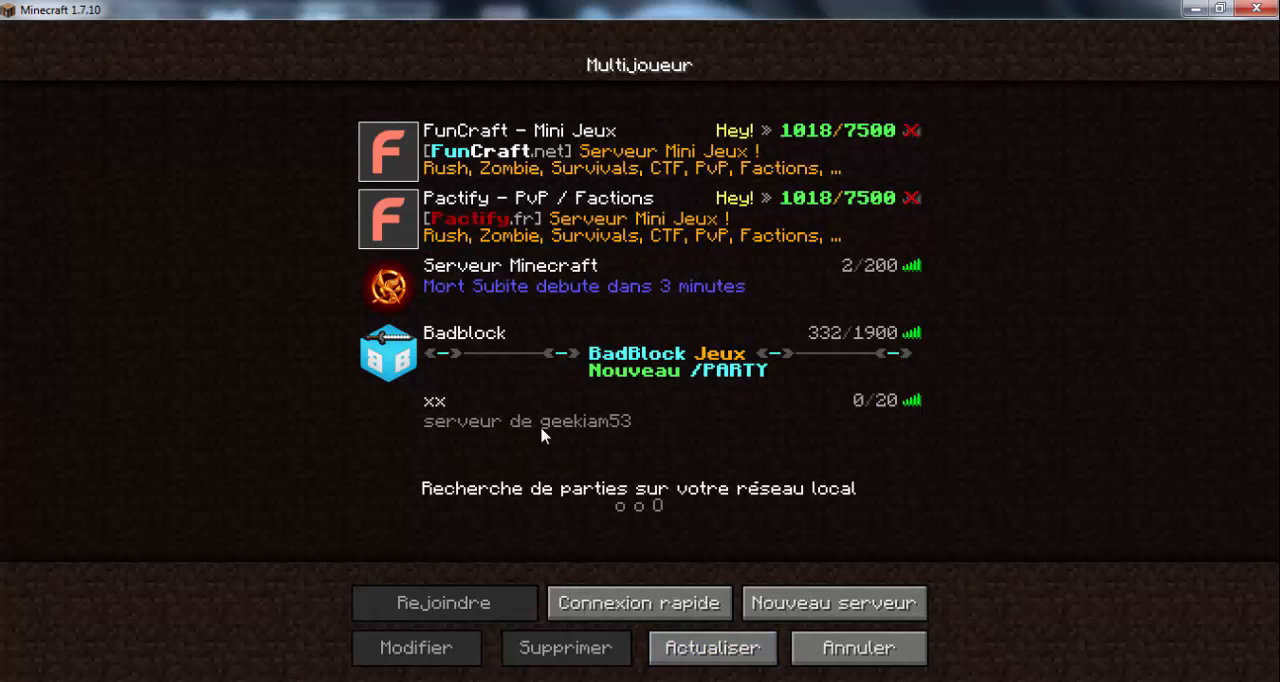
pyautogui.click(522, 436)
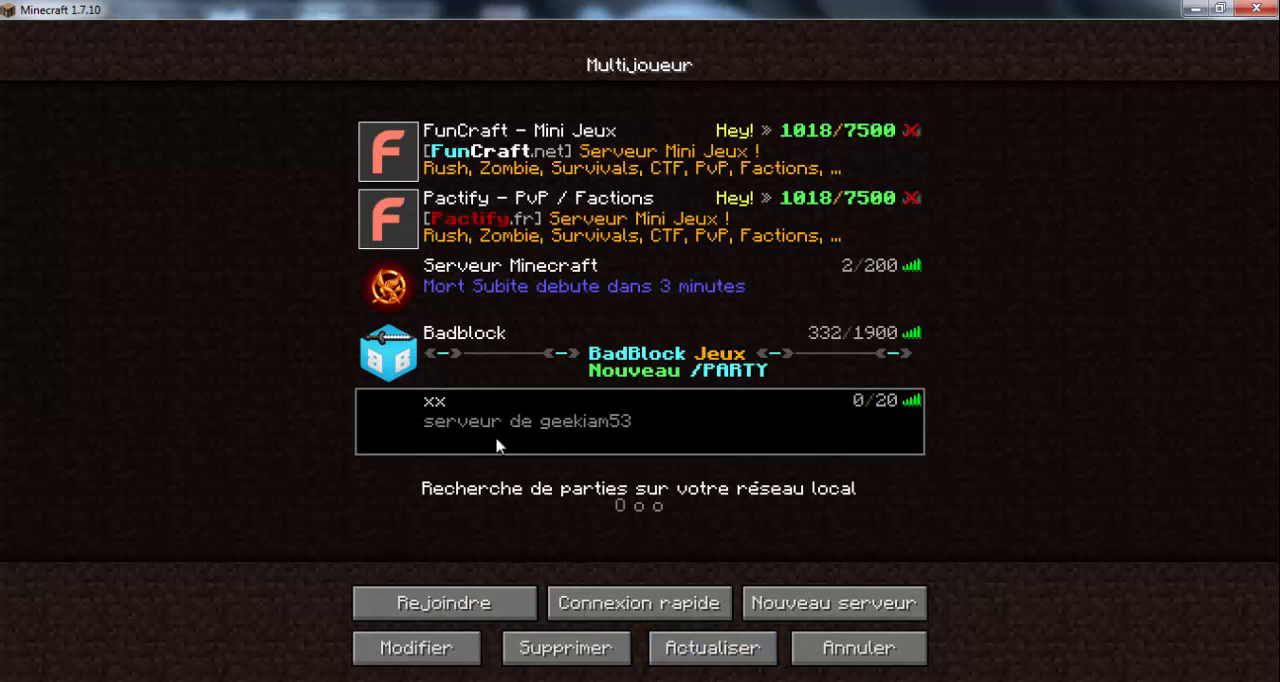
pyautogui.click(461, 608)
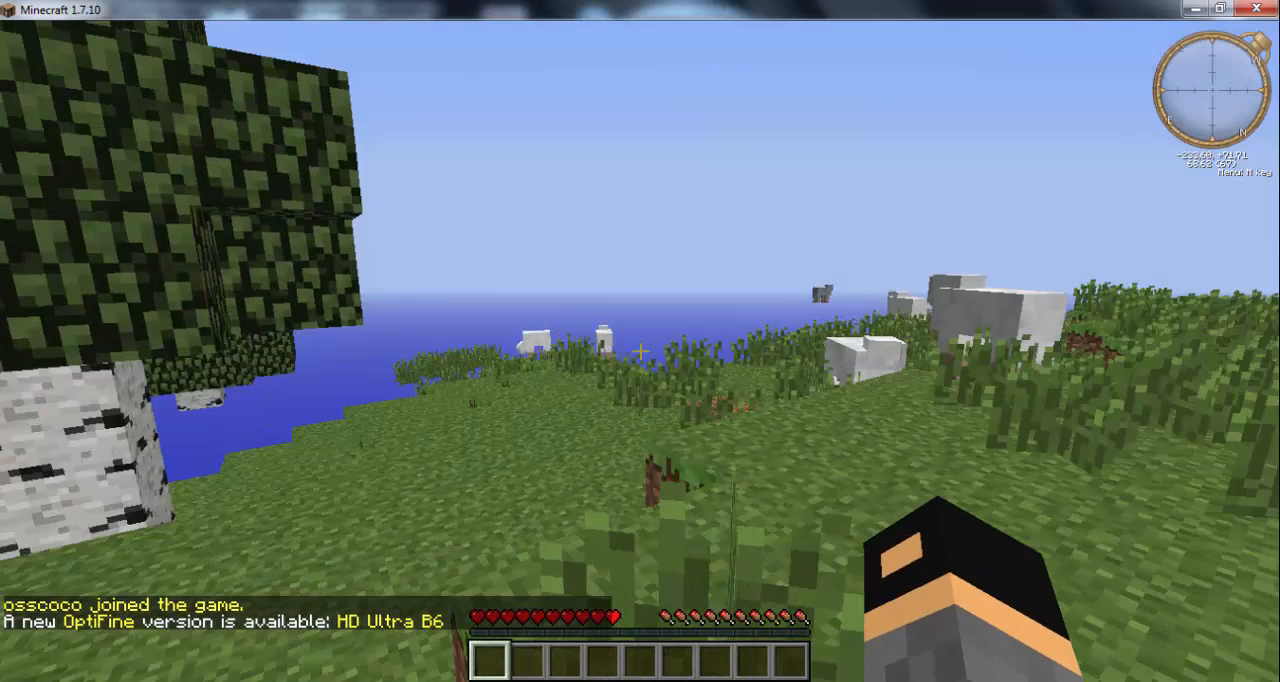
pyautogui.press('w')
# - Lower the main volume to its minimum in the music and sound options, and return to the game
pyautogui.press('Escape')
pyautogui.click(600, 358)
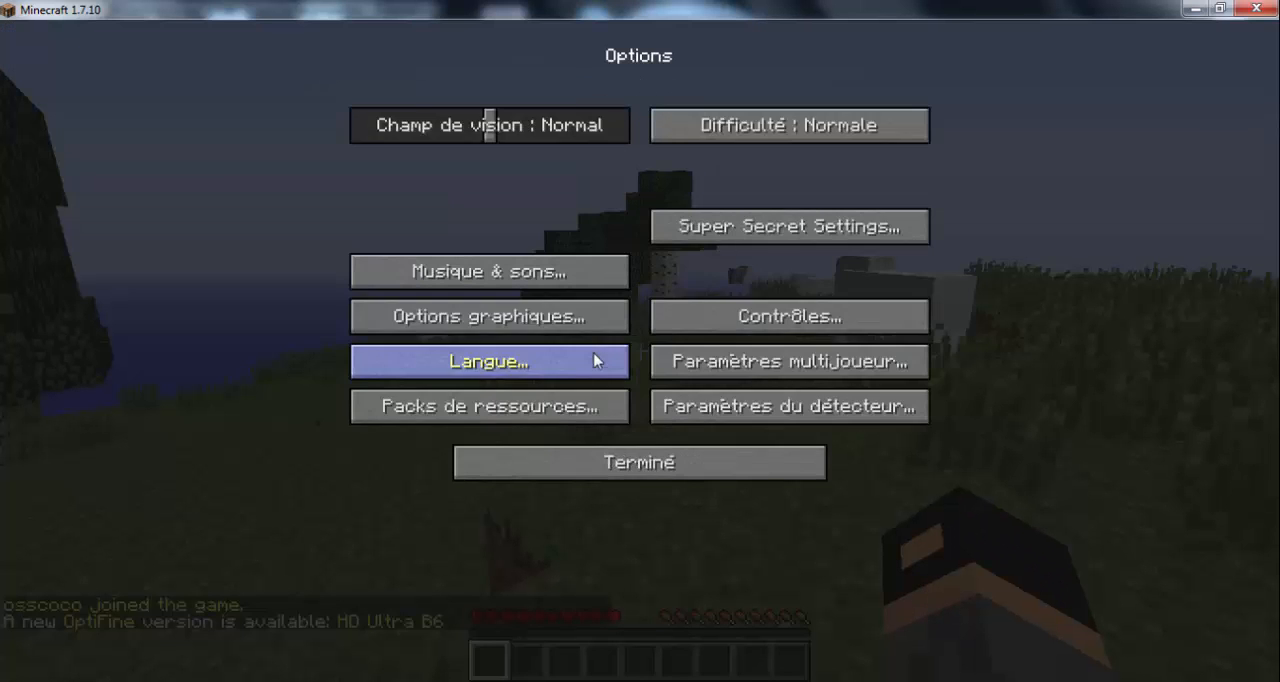
pyautogui.click(489, 271)
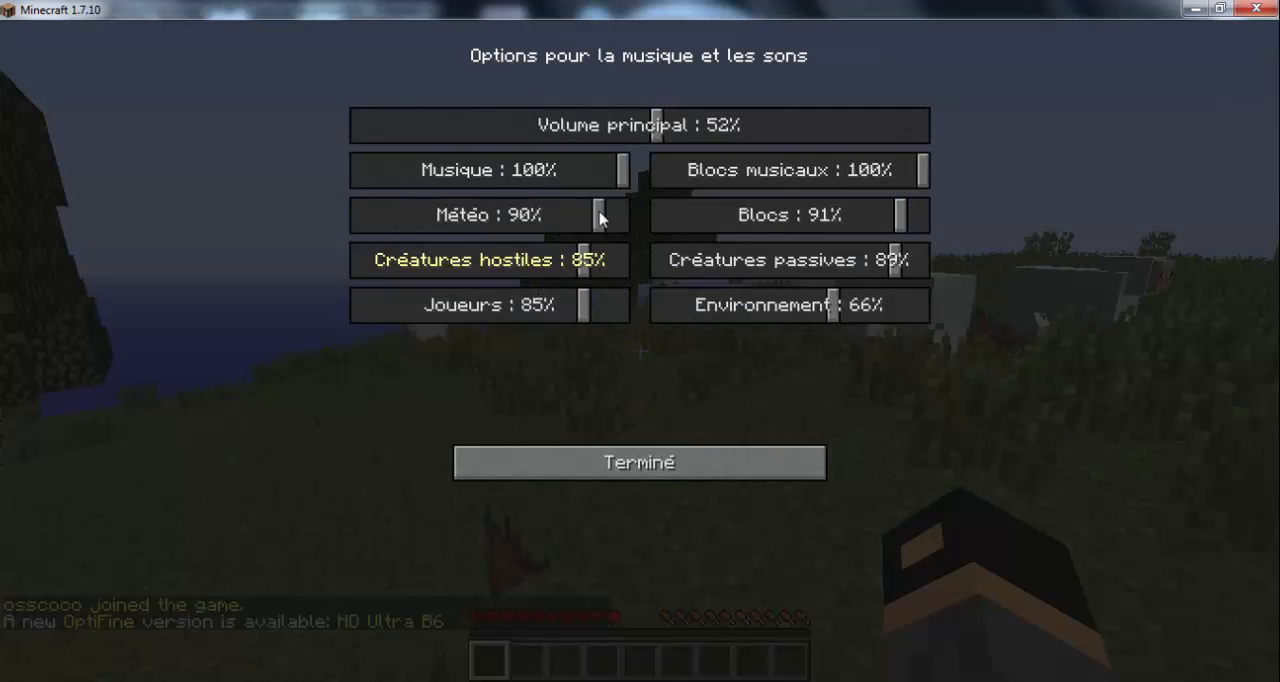
pyautogui.moveTo(640, 125); pyautogui.dragTo(298, 123)
pyautogui.click(575, 458)
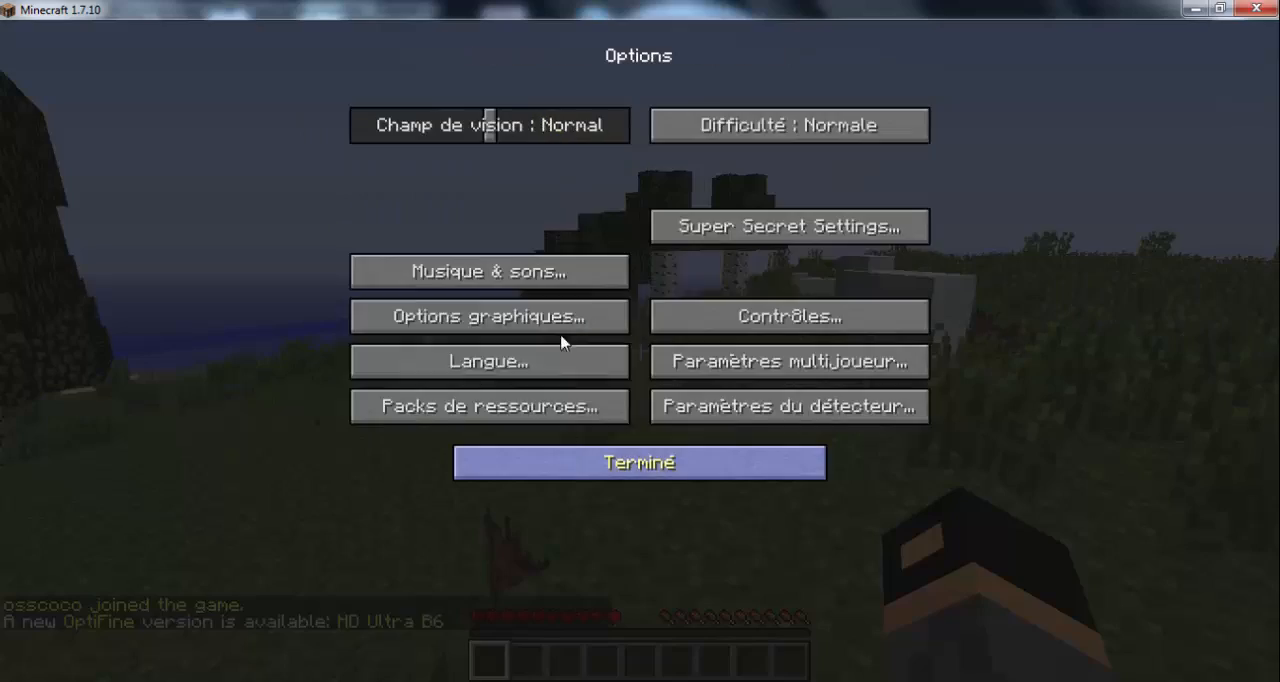
pyautogui.click(626, 466)
pyautogui.click(614, 218)
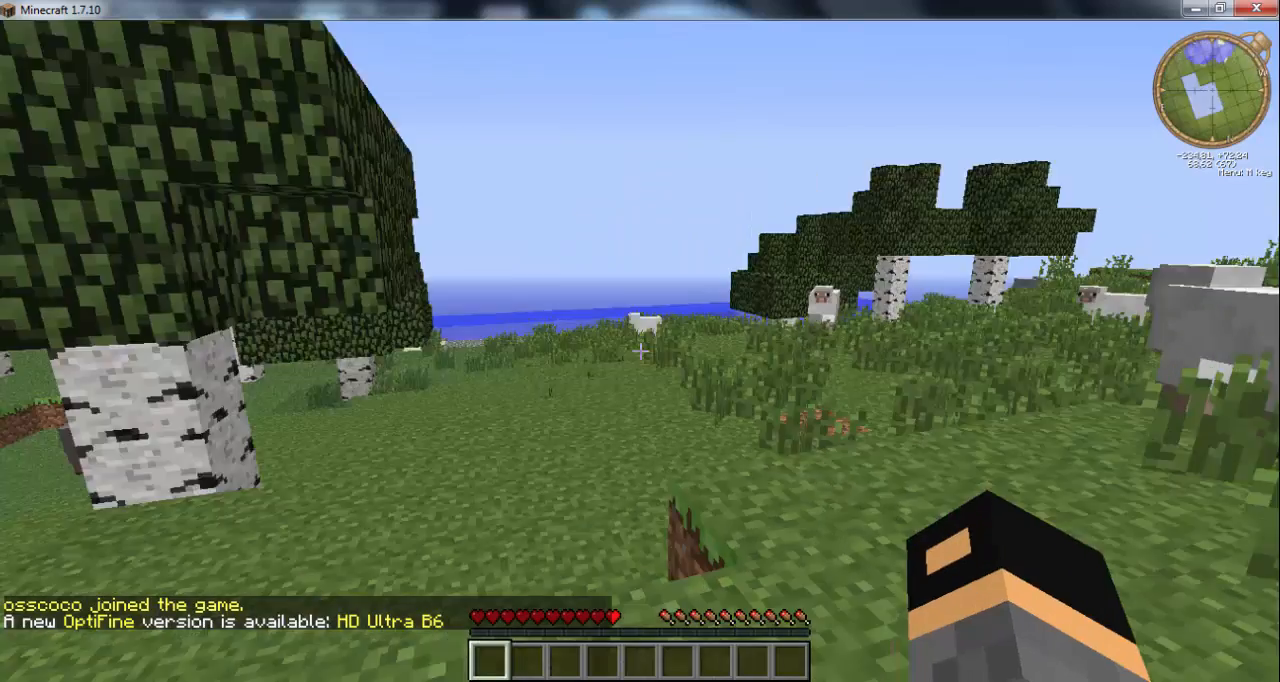
pyautogui.press('w')
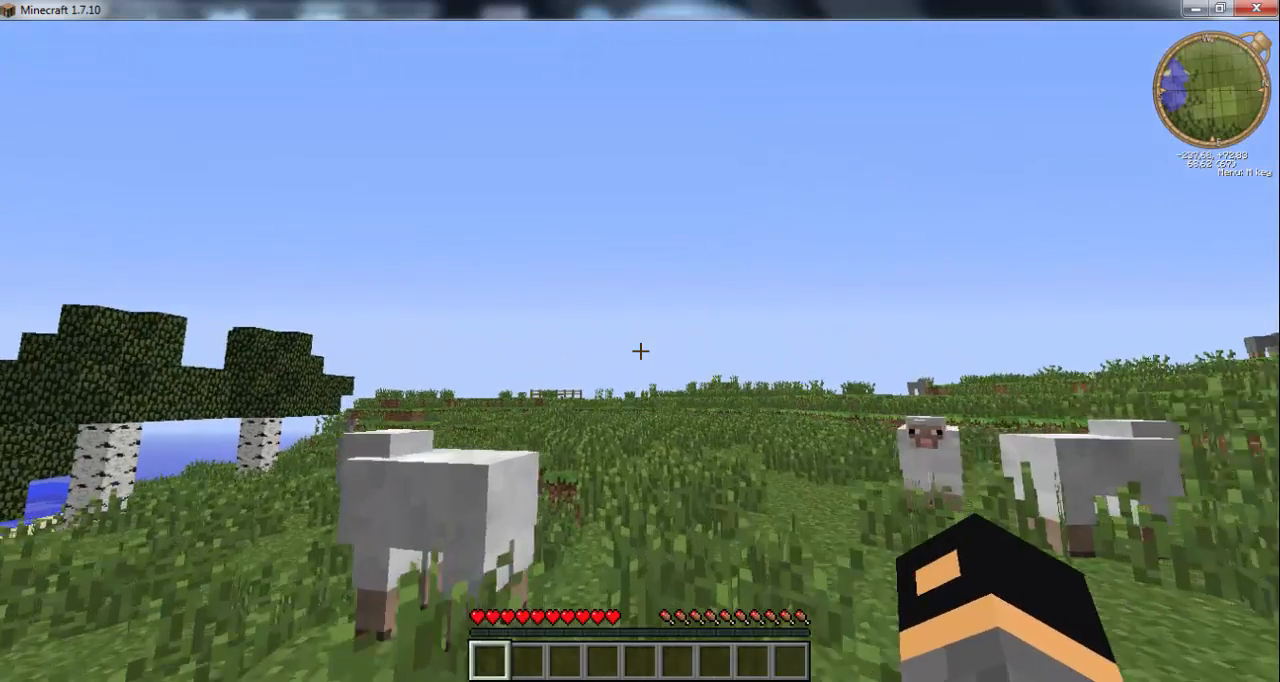
pyautogui.press('w')
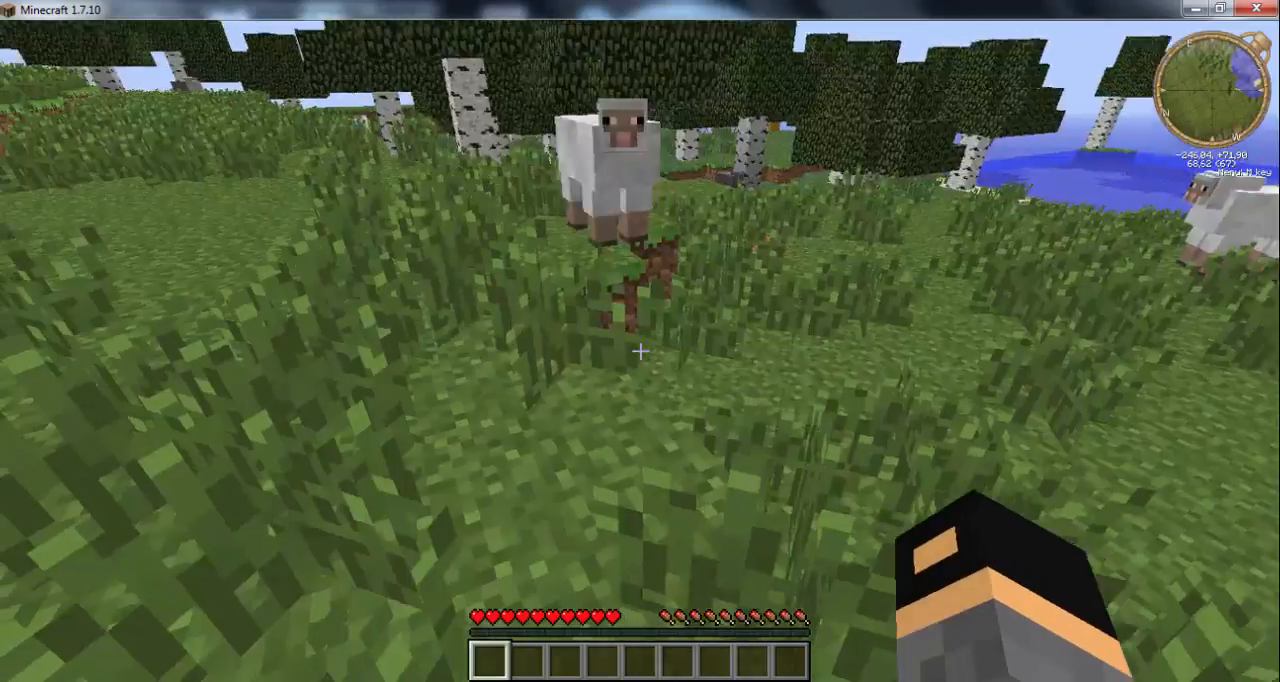
pyautogui.press('w')
pyautogui.press('space')
pyautogui.press('w')
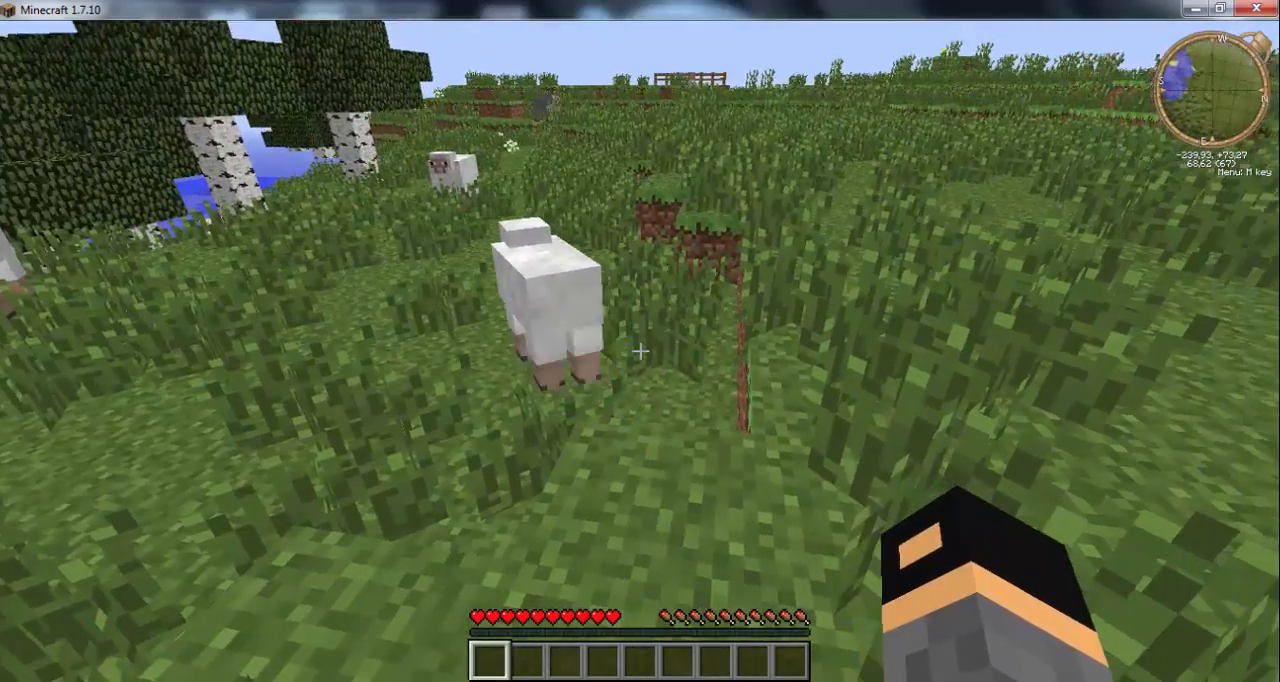
pyautogui.press('w')
pyautogui.press('w')
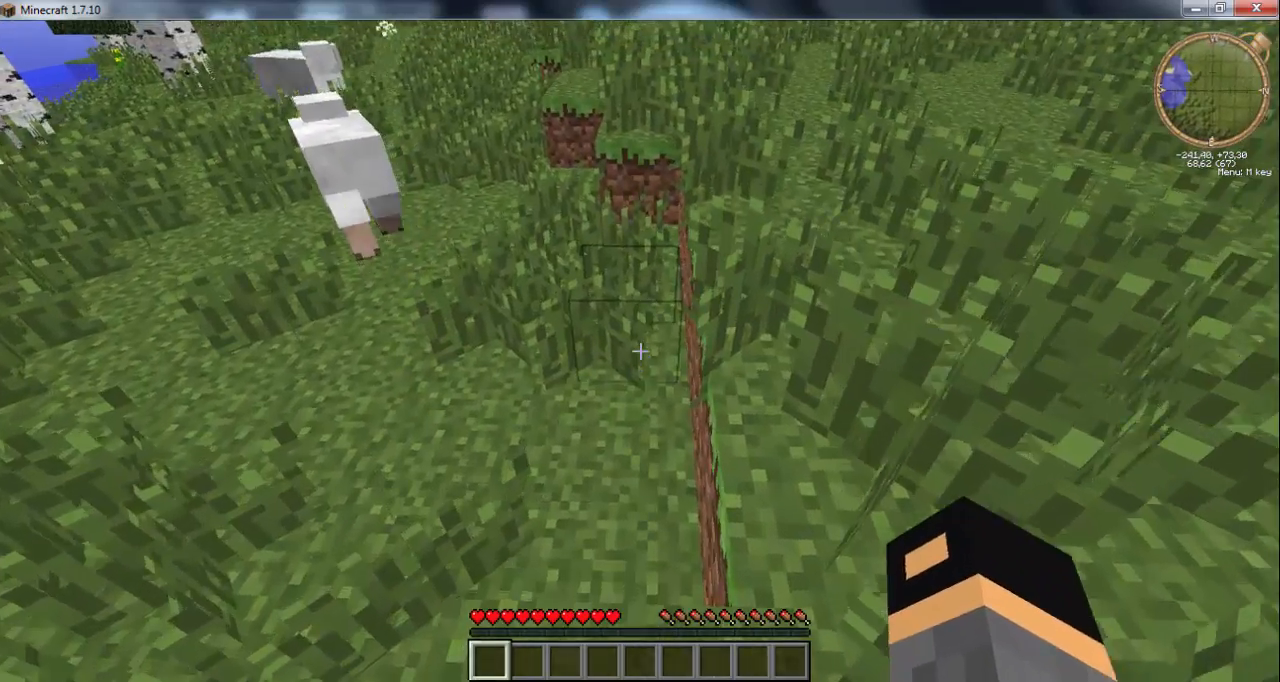
pyautogui.press('w')
pyautogui.press('space')
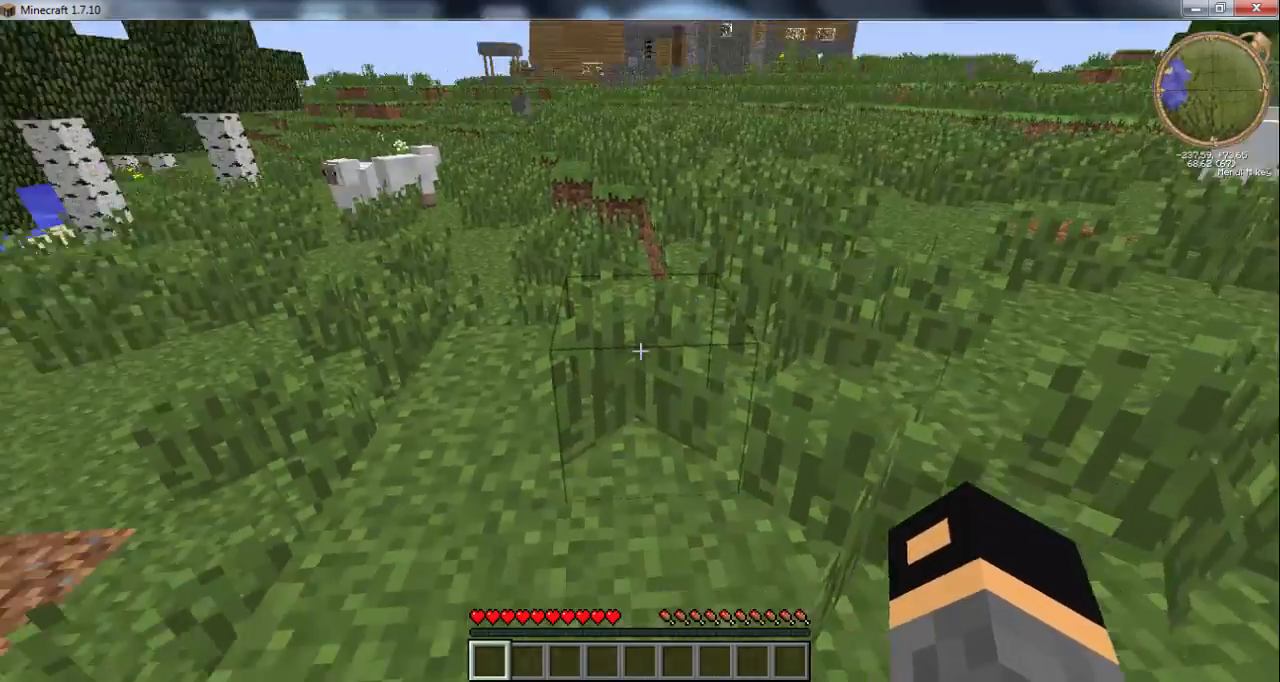
pyautogui.press('w')
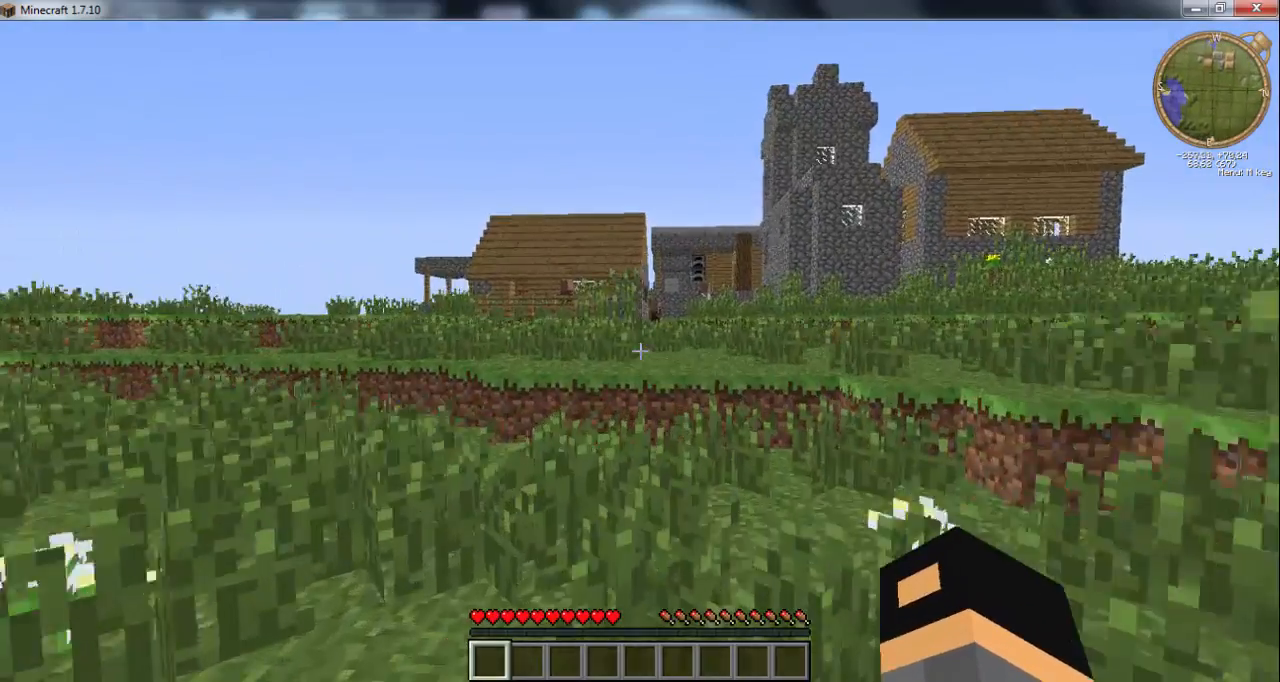
pyautogui.press('w')
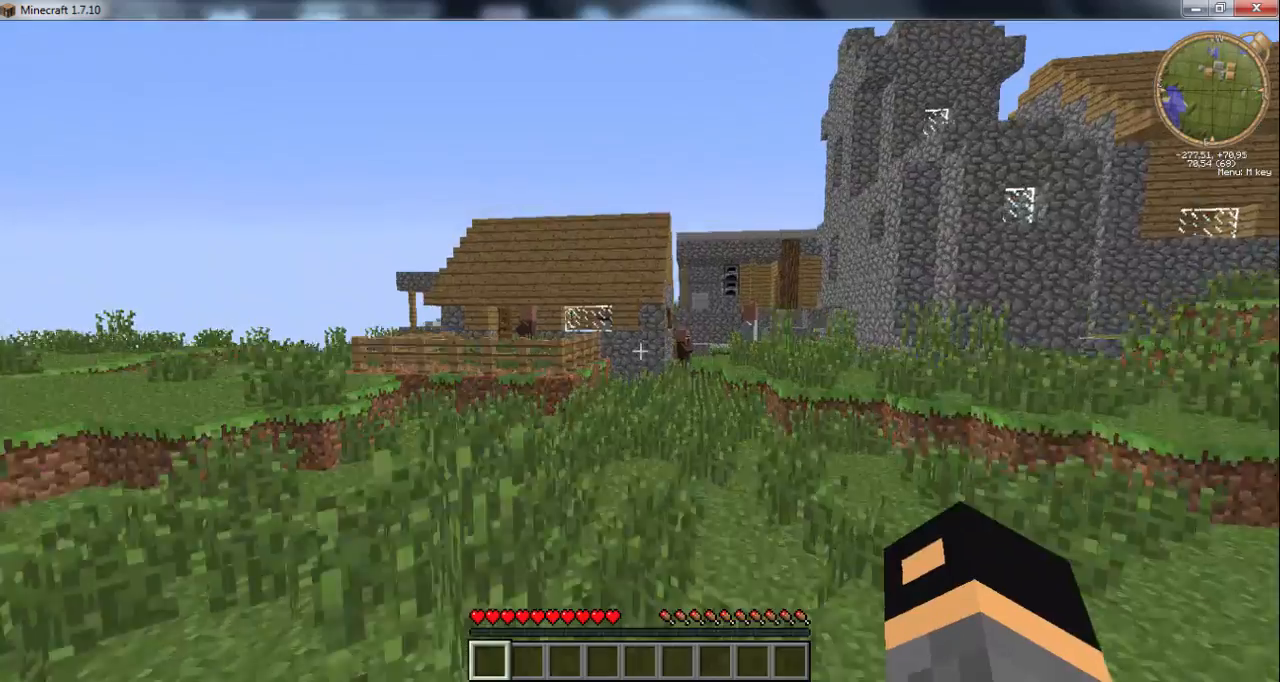
pyautogui.press('w')
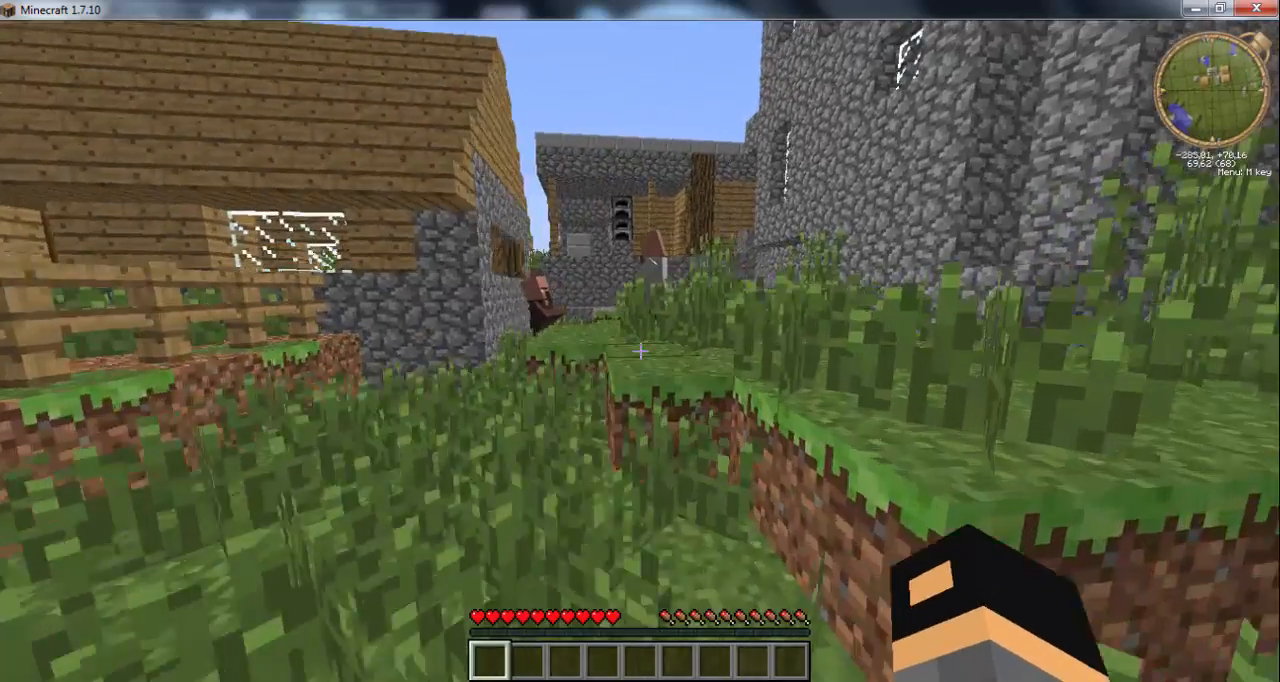
pyautogui.press('w')
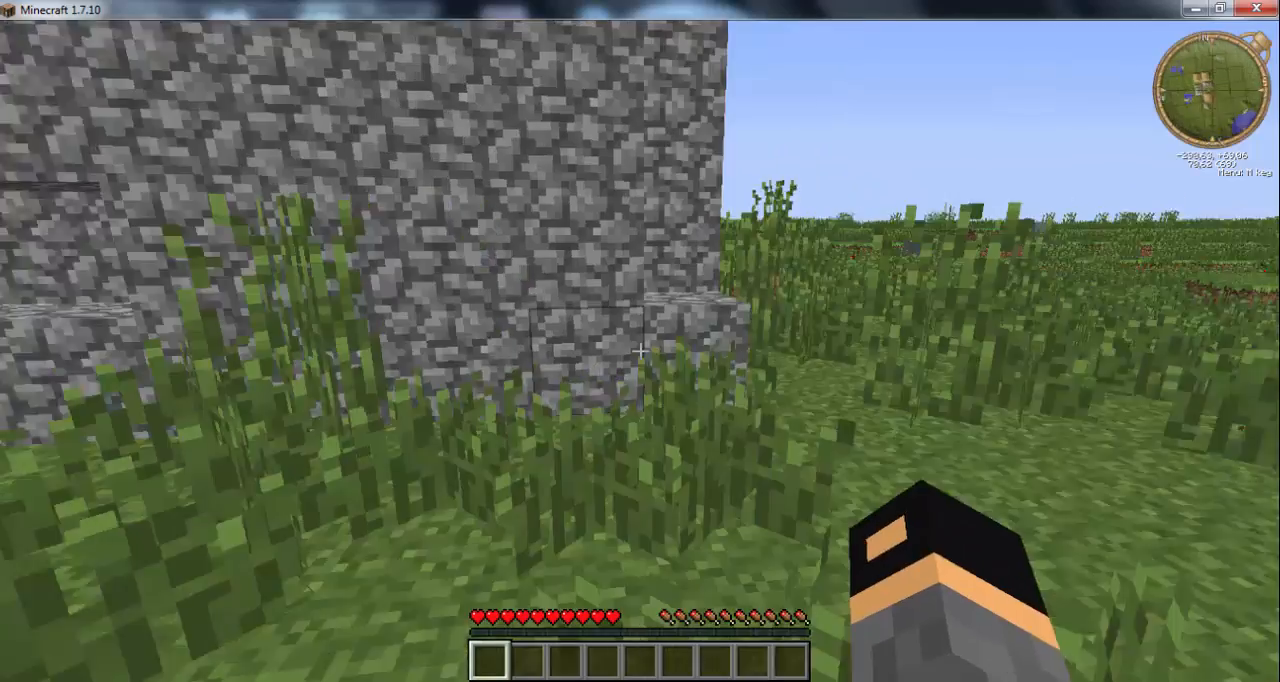
pyautogui.press('w')
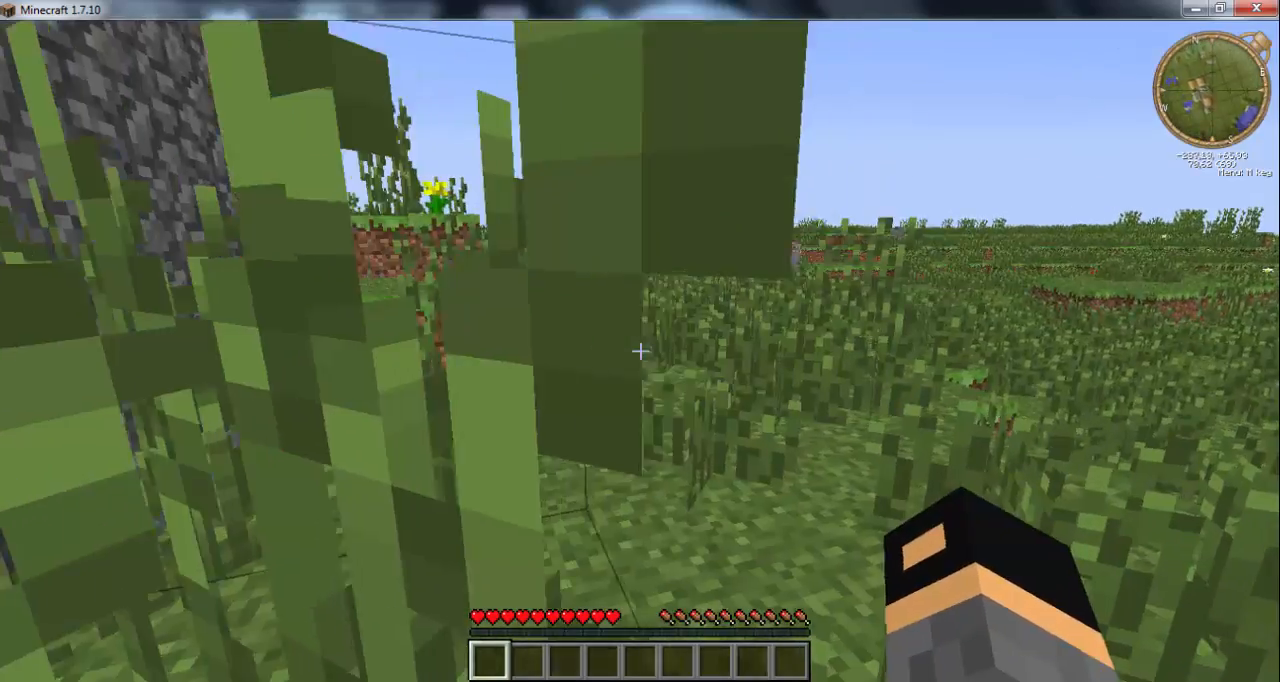
pyautogui.press('w')
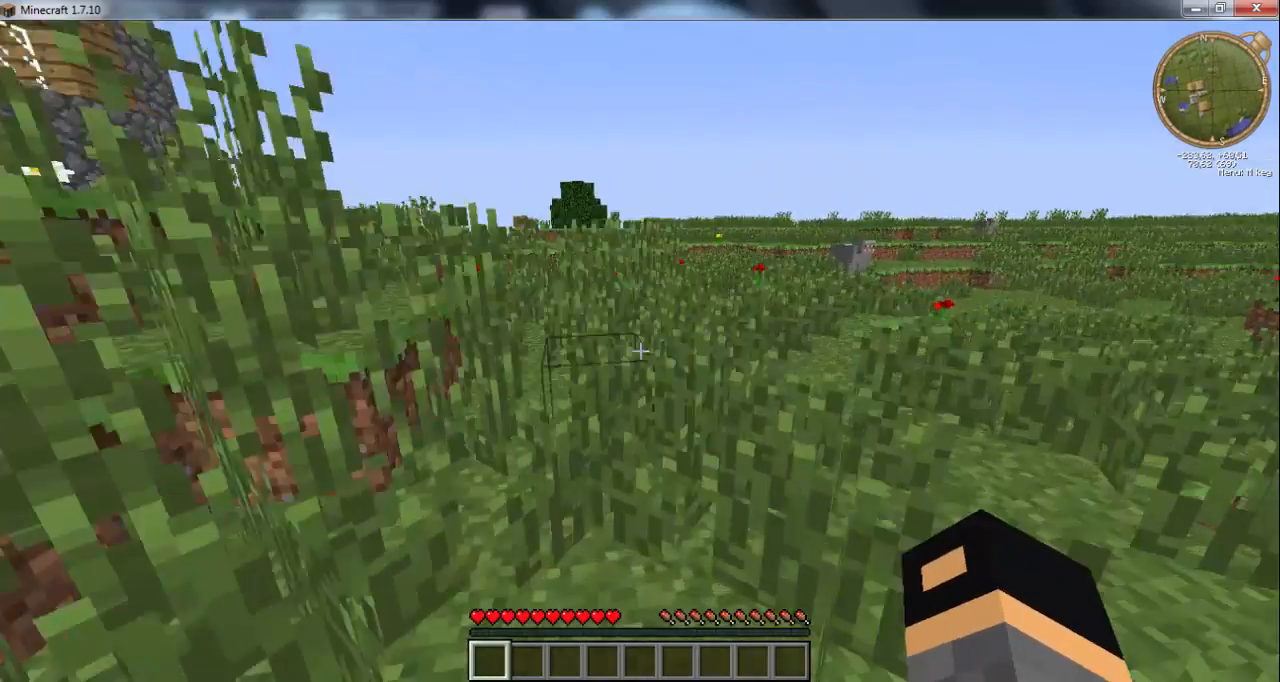
pyautogui.press('w')
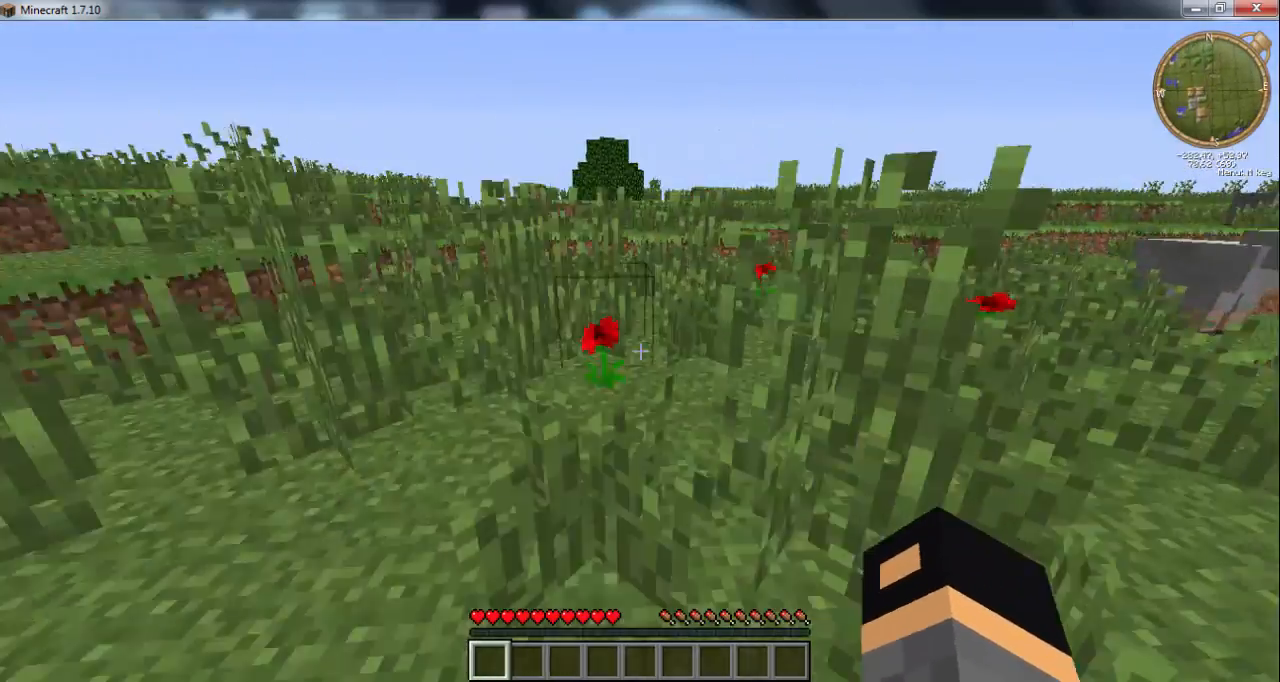
pyautogui.press('w')
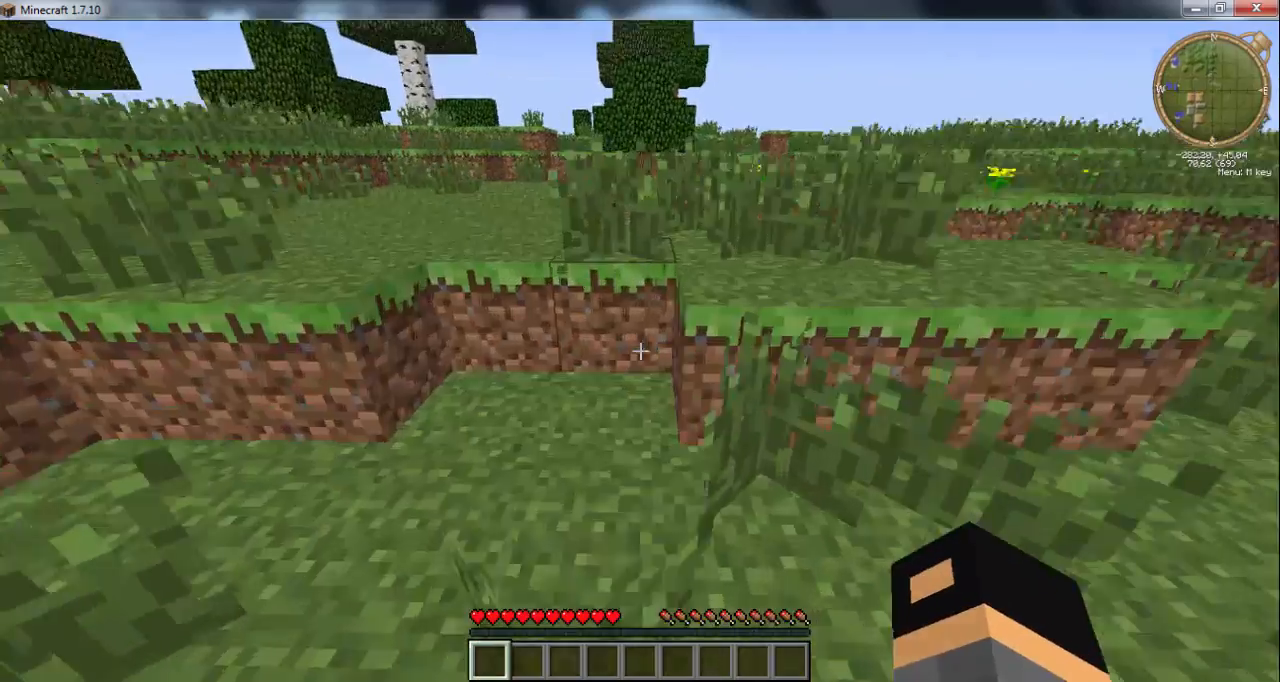
pyautogui.press('space')
pyautogui.press('w')
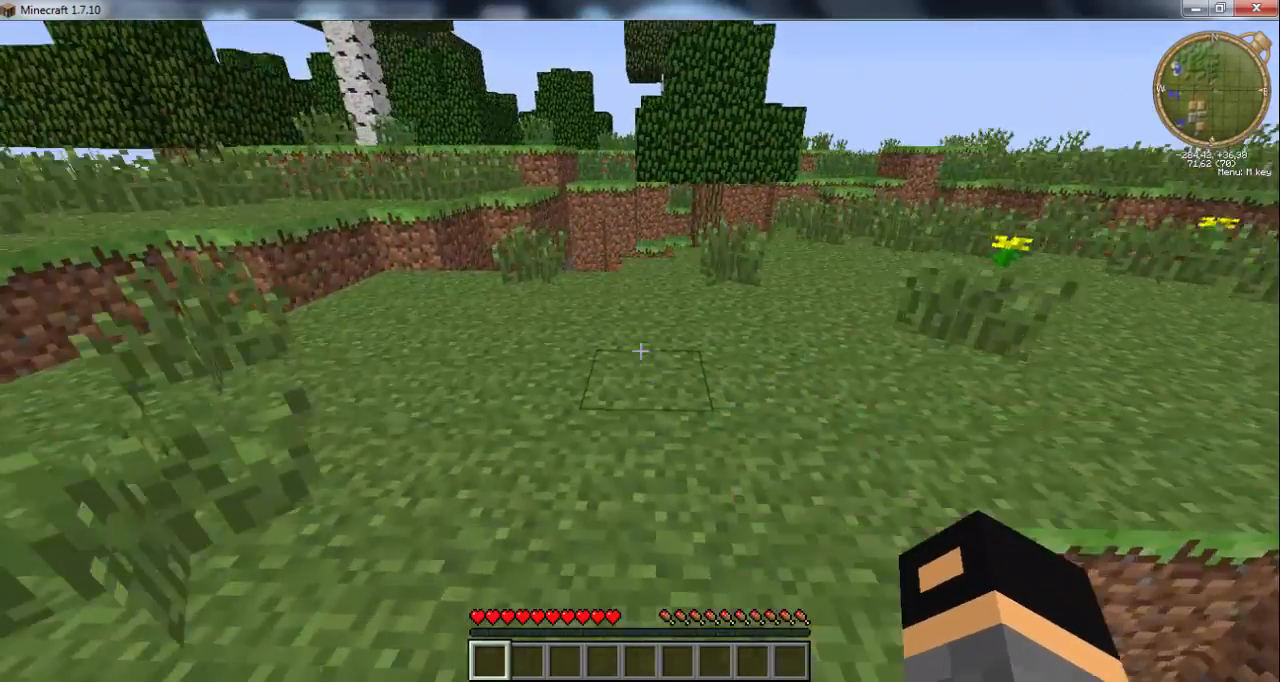
pyautogui.press('space')
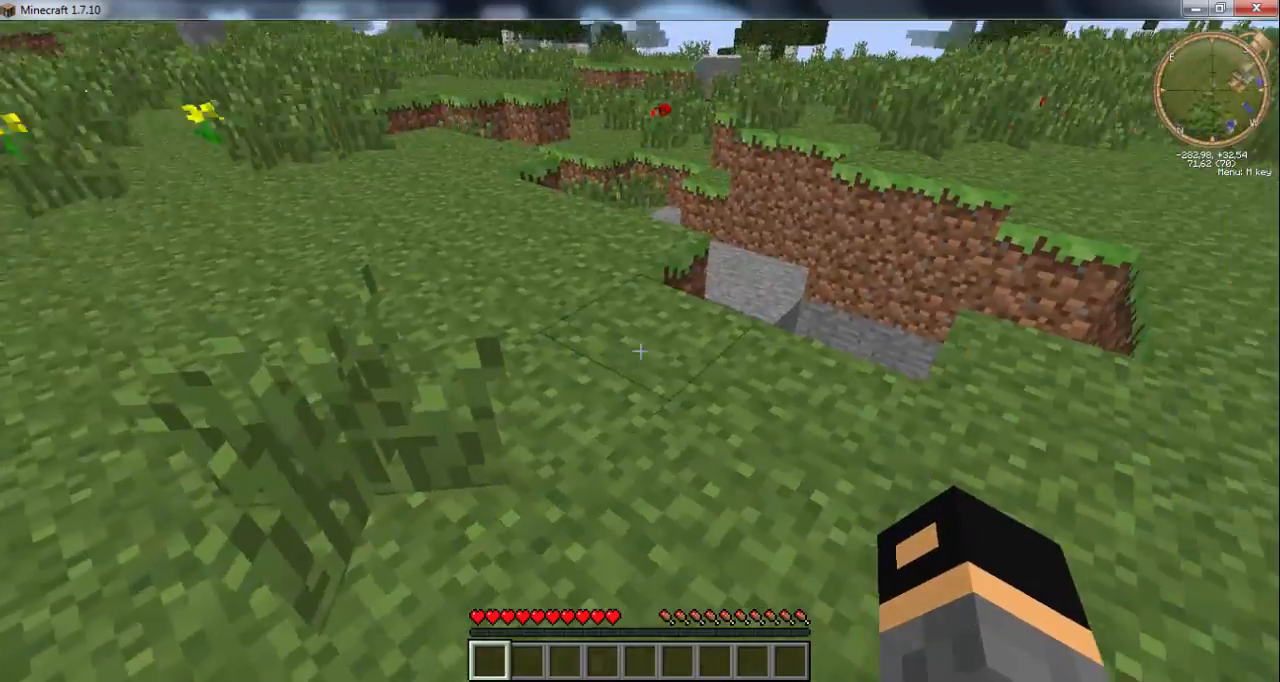
pyautogui.press('w')
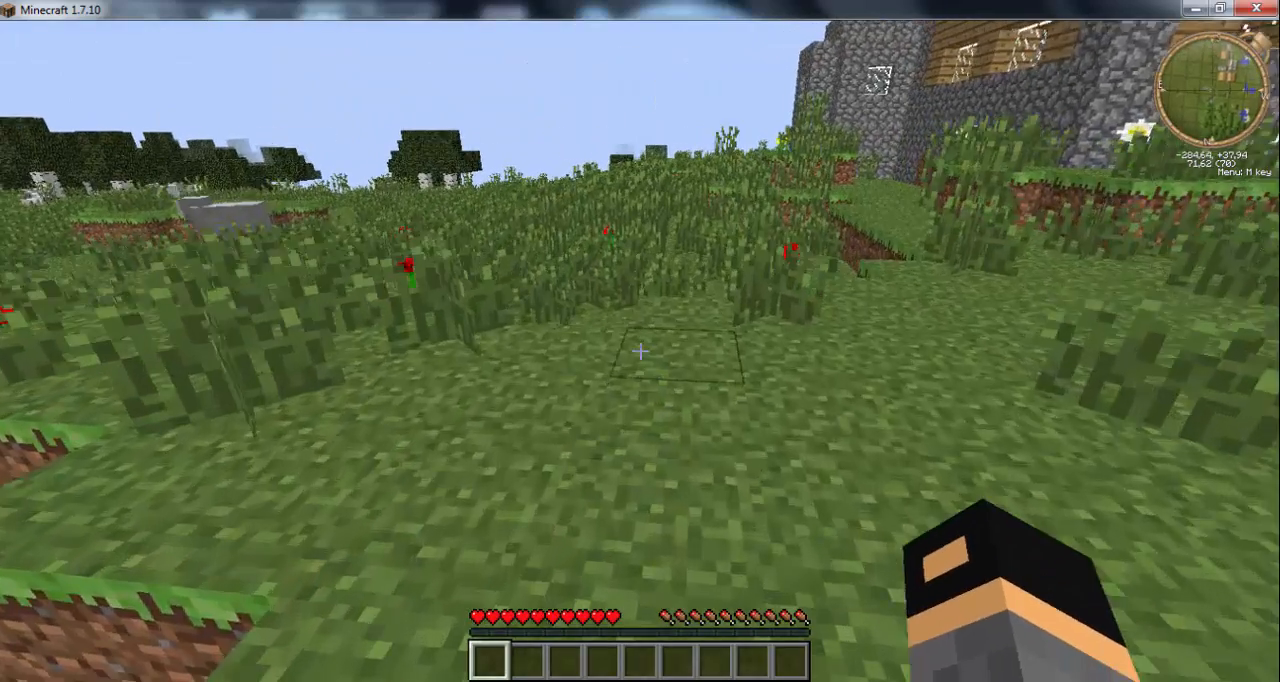